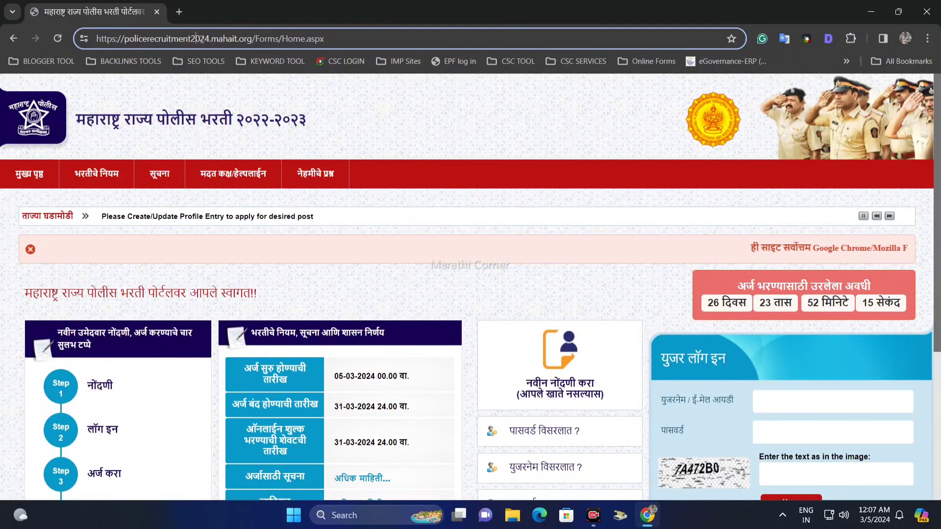
Reload the recruitment portal, open the सूचना candidate instructions PDF, review its points, and close it.
click(57, 38)
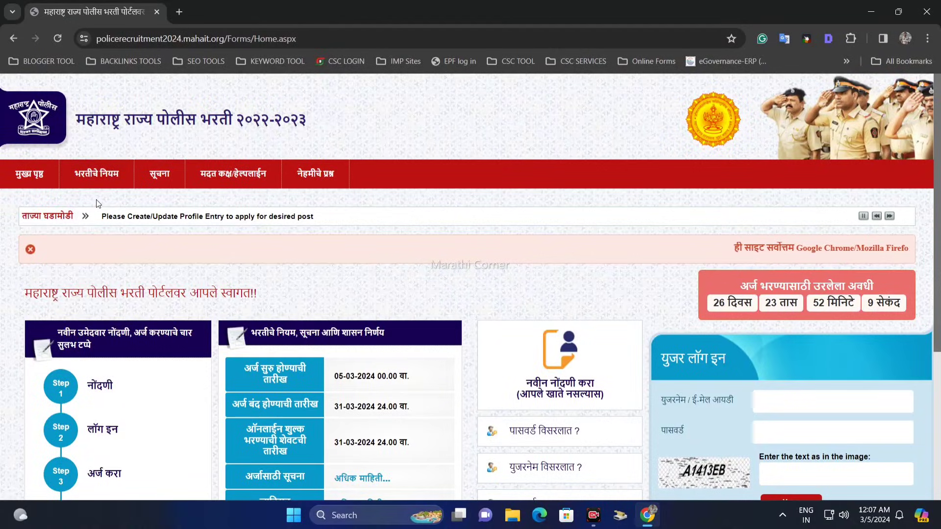
click(164, 186)
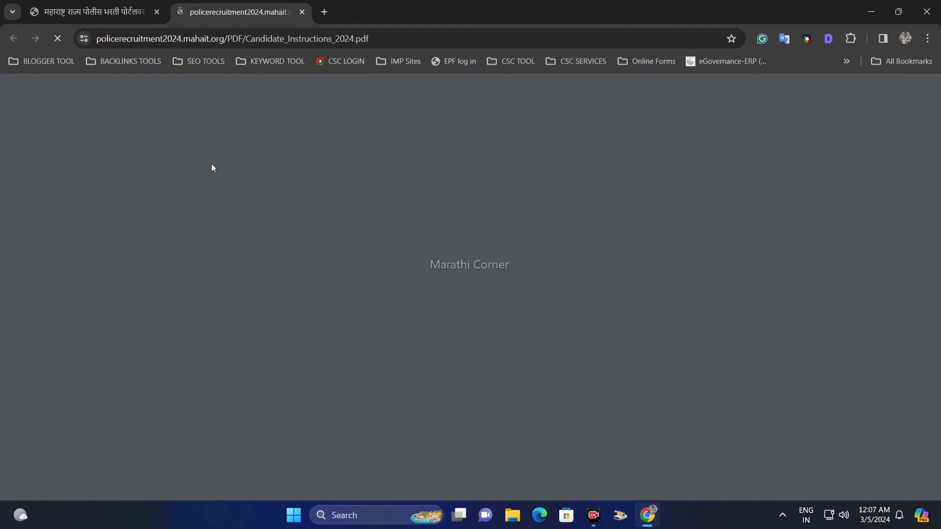
drag(453, 206, 579, 383)
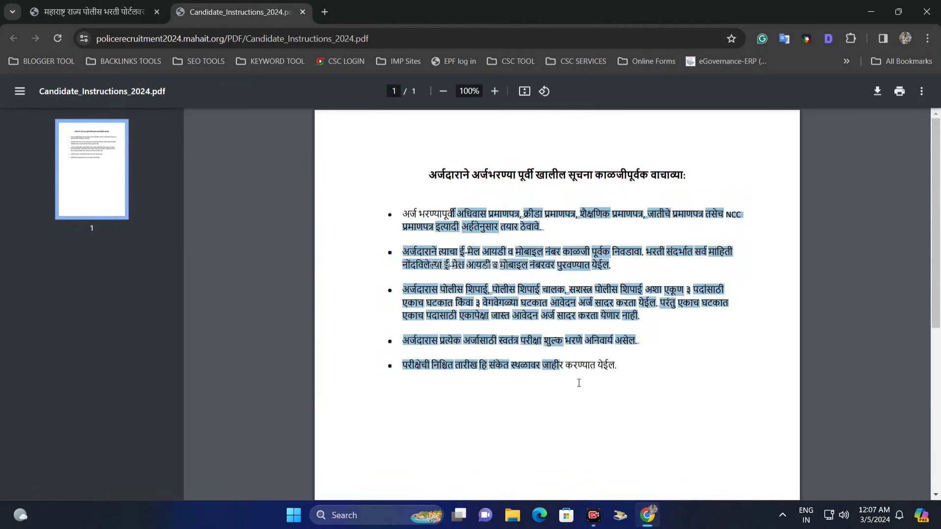
click(305, 12)
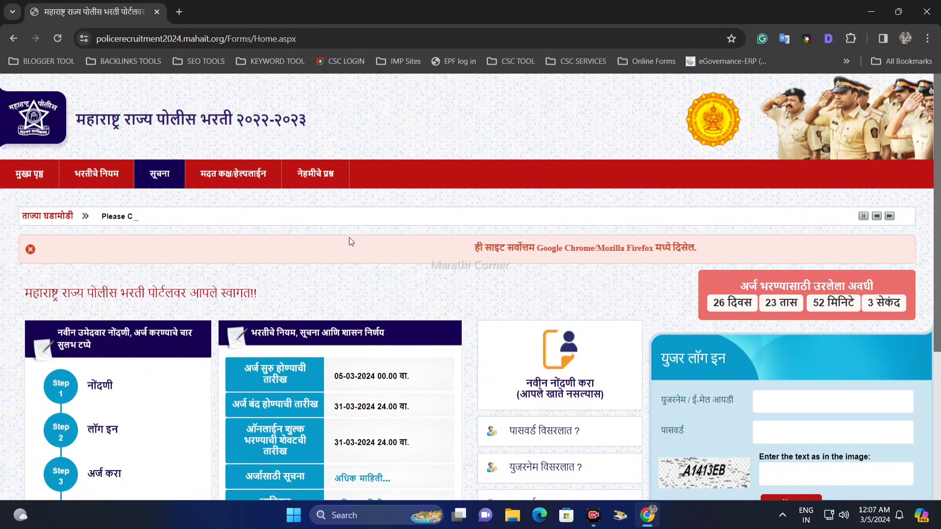
Review the four application steps for new candidates on the home page, from नोंदणी to शुल्क भरणा करा.
scroll(349, 237, down, 3)
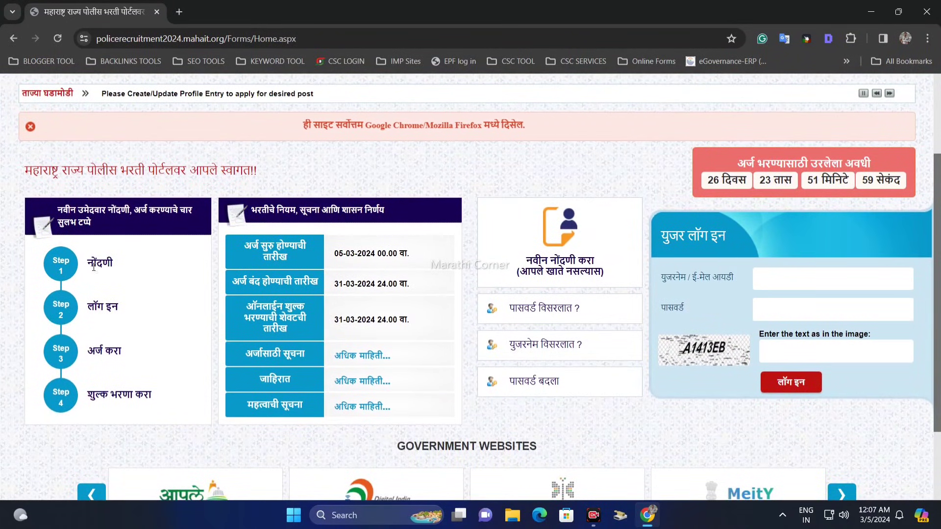
double_click(139, 264)
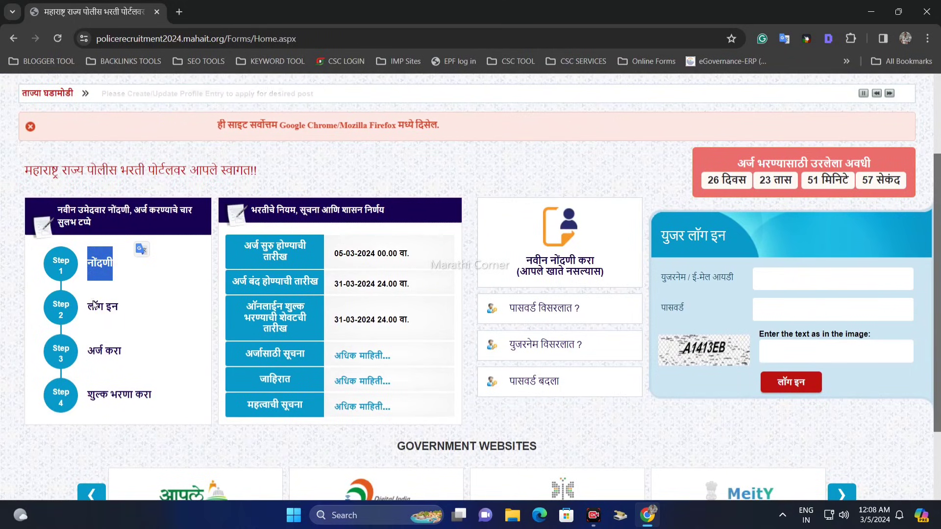
triple_click(110, 319)
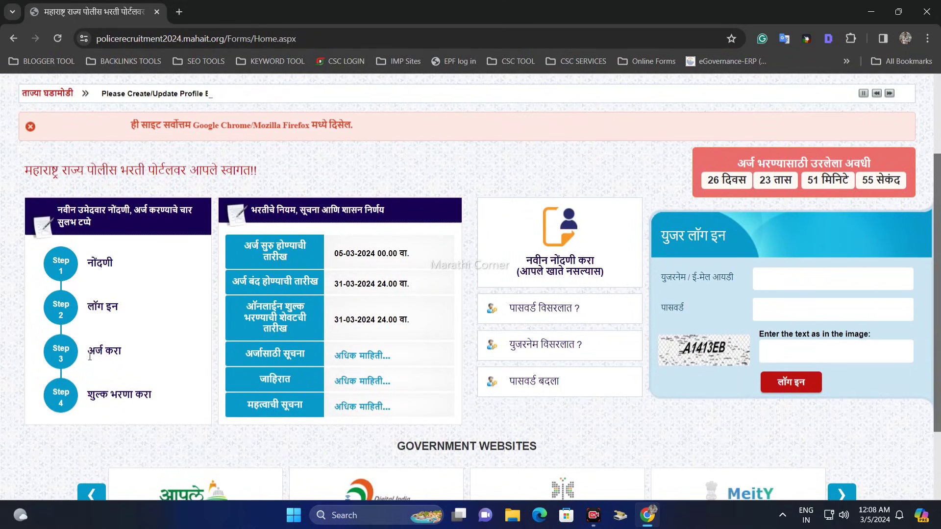
triple_click(110, 373)
drag(108, 394, 158, 391)
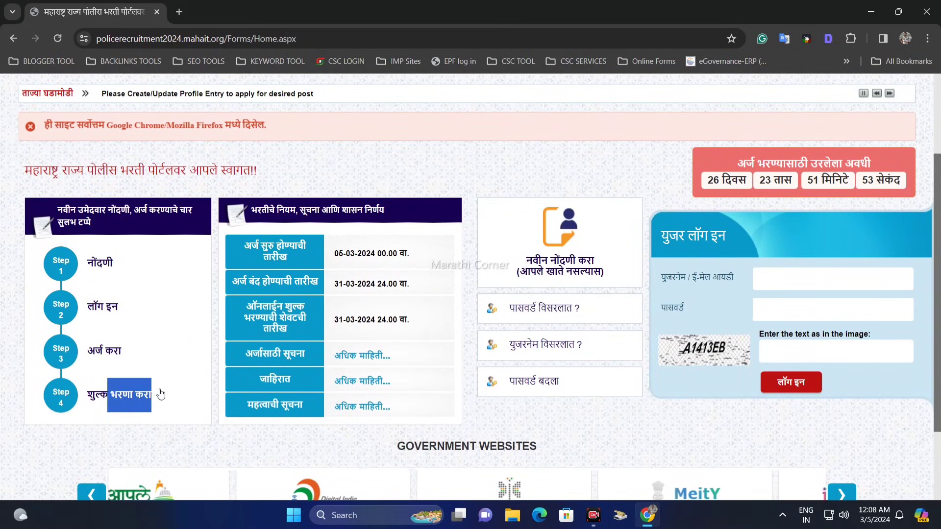
click(117, 273)
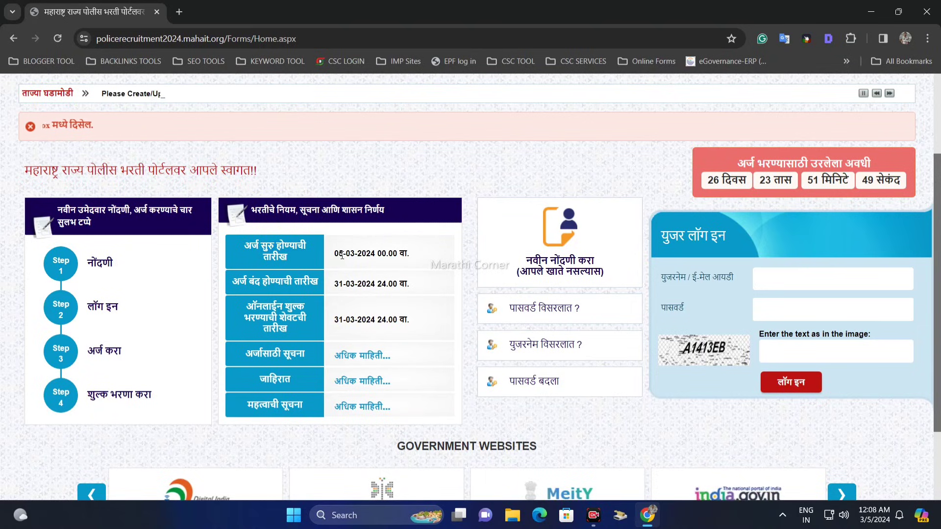
Review the application start date, closing date and last online fee payment date in the recruitment rules table.
drag(335, 254, 366, 253)
drag(300, 283, 384, 287)
click(312, 283)
click(384, 288)
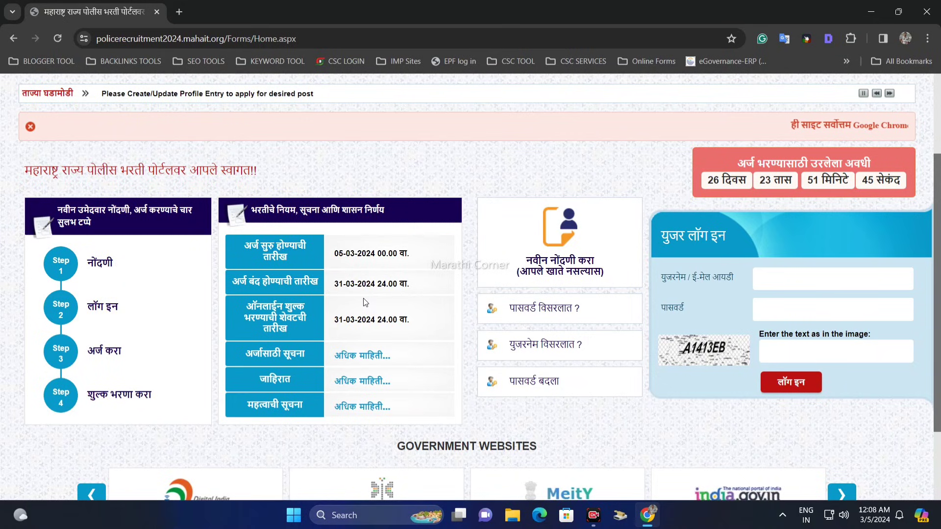
drag(293, 317, 341, 329)
click(342, 330)
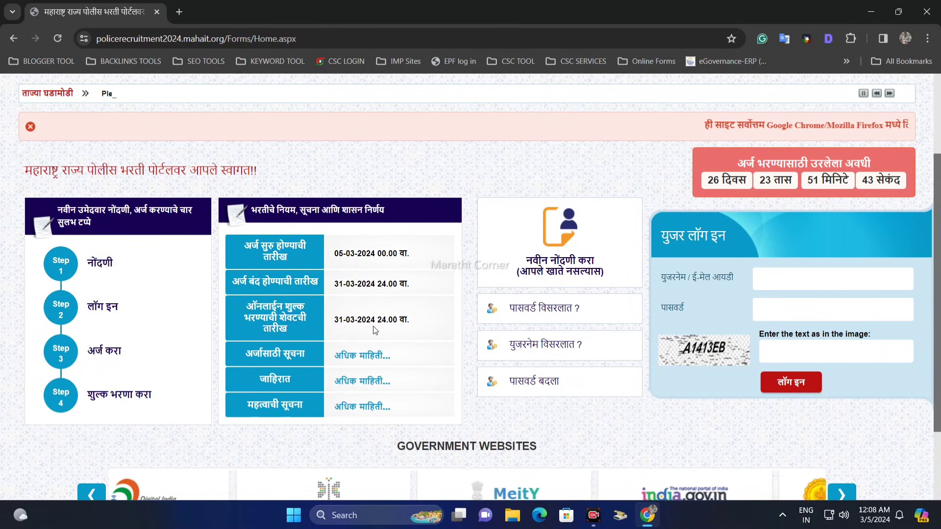
Open the अर्जासाठी सूचना general instructions PDF, skim its fees, units, eligibility and physical test sections, and close it.
double_click(286, 354)
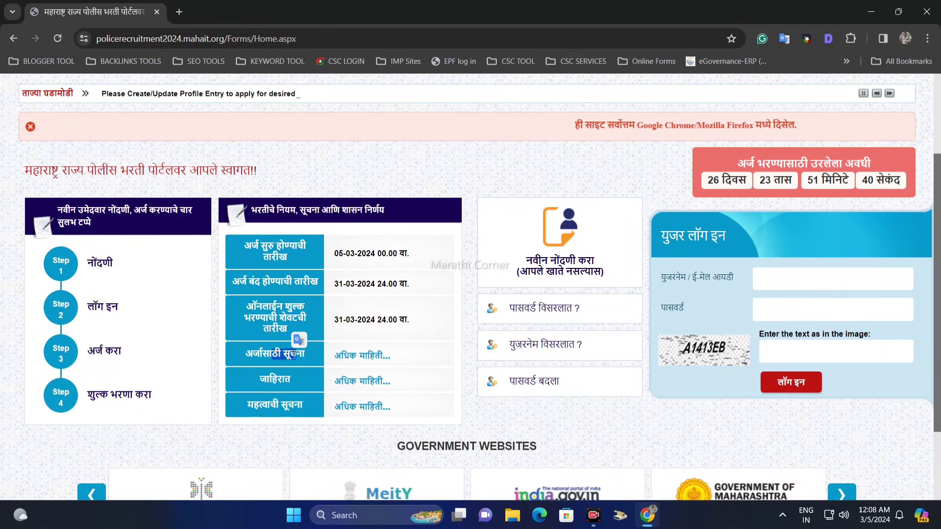
click(354, 357)
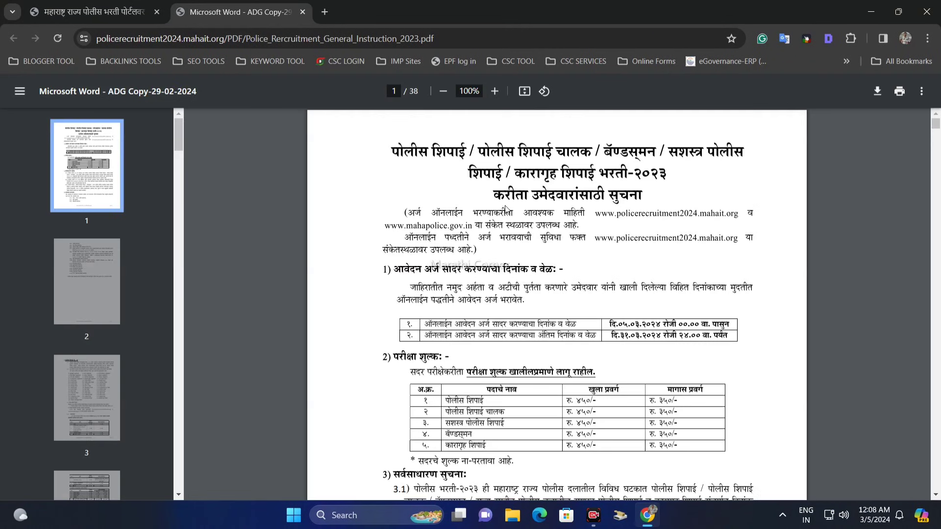
scroll(657, 269, down, 15)
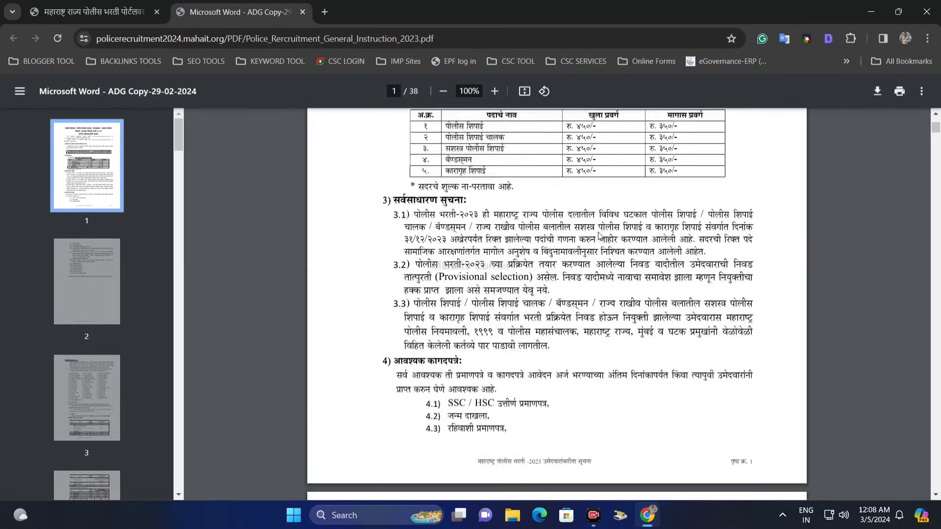
scroll(759, 206, down, 20)
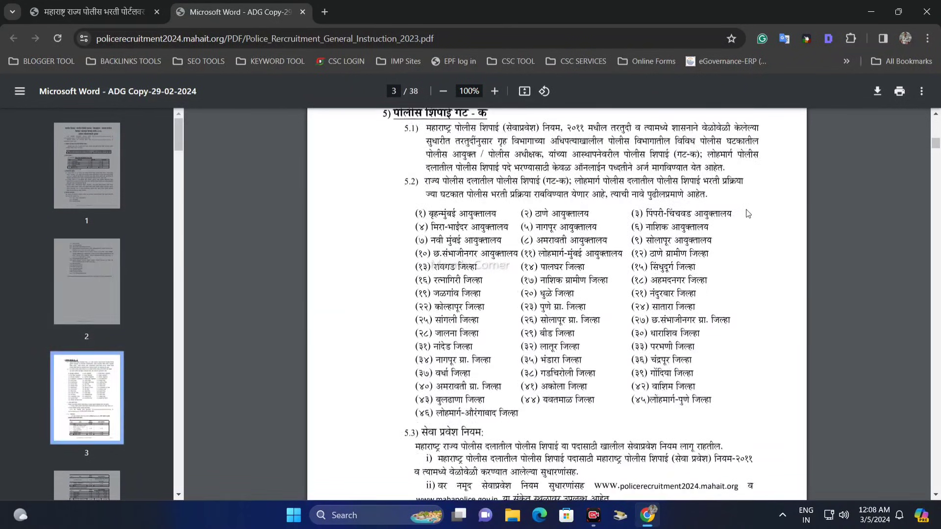
scroll(725, 226, down, 20)
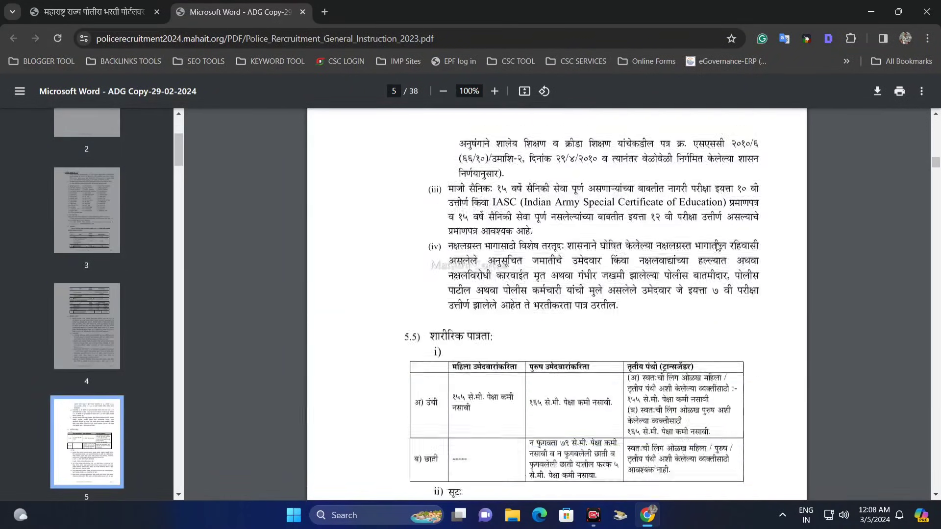
scroll(691, 302, down, 20)
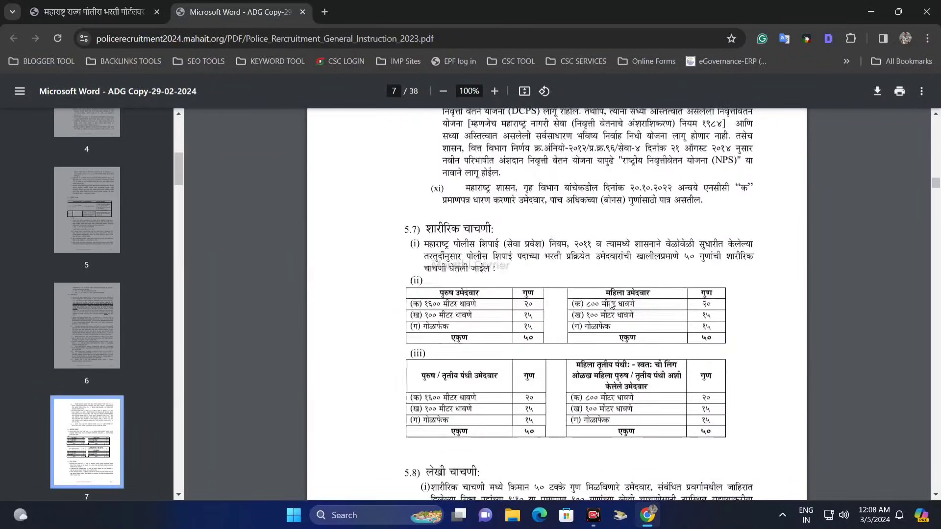
scroll(438, 319, down, 20)
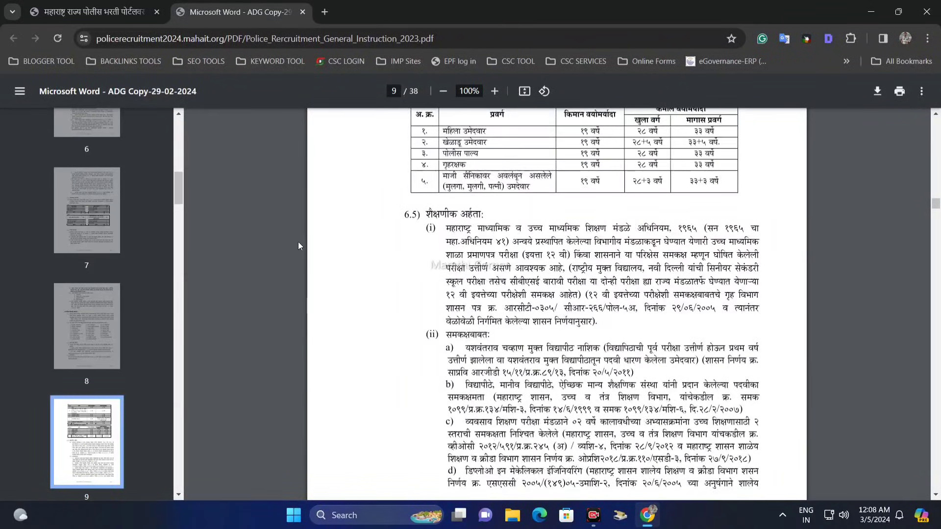
click(303, 12)
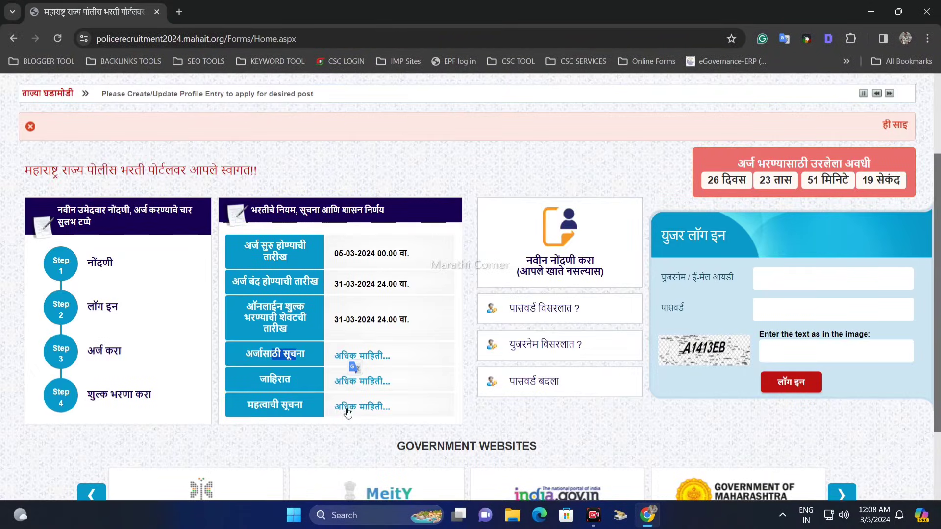
Open the जाहिरात page and go through the posts Police Constable, Police Constable Driver, Police Constable-SRPF, Police Bandsmen and Prison Constable.
click(360, 383)
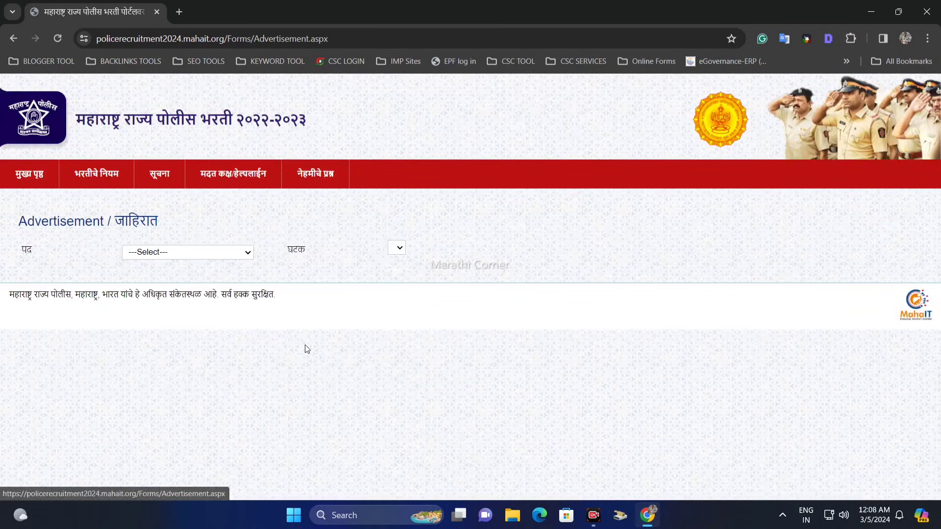
click(161, 252)
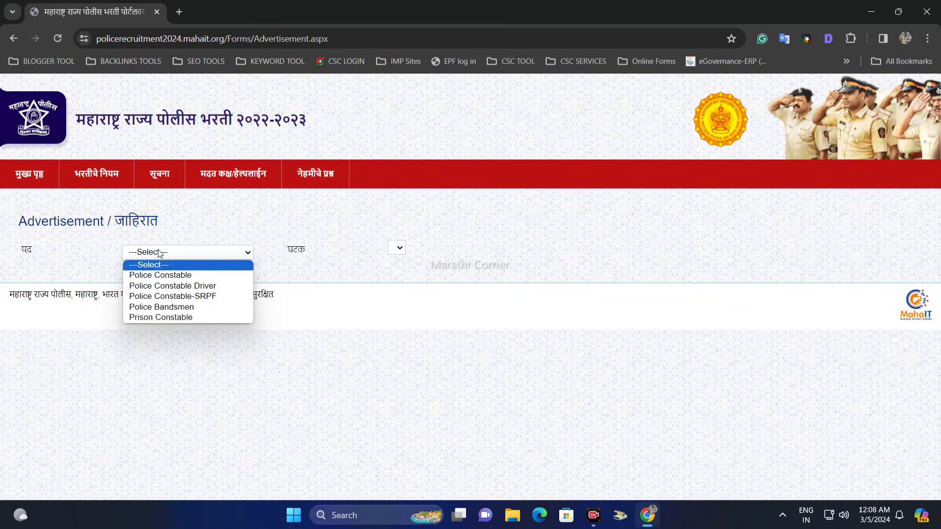
click(174, 276)
click(203, 254)
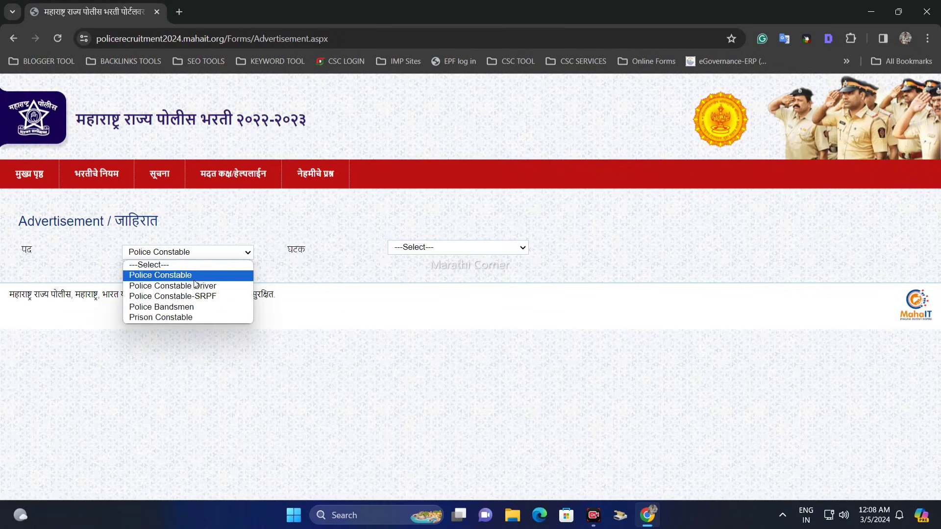
click(193, 287)
click(204, 251)
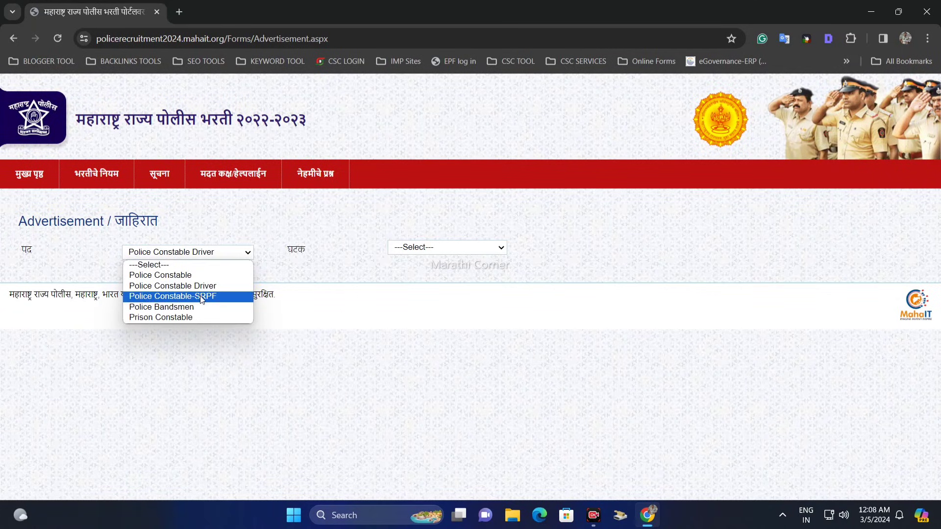
click(201, 296)
click(201, 252)
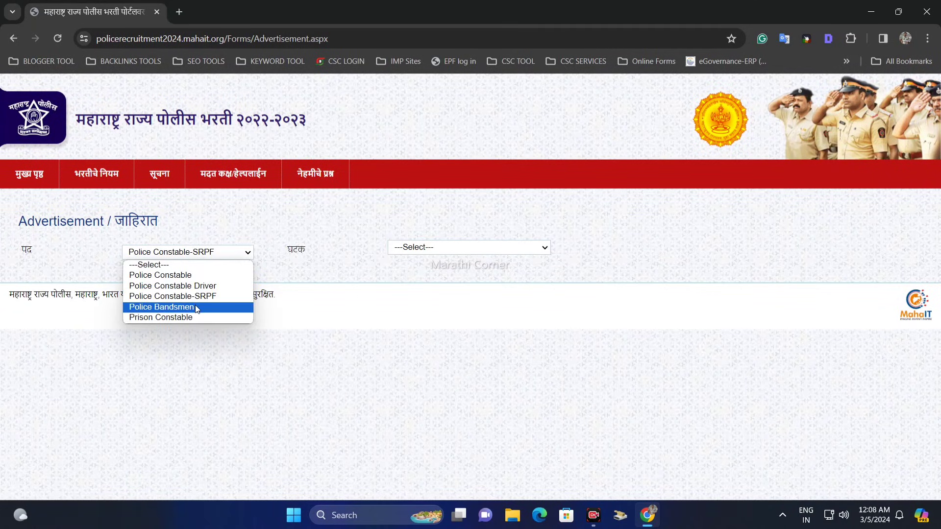
click(195, 305)
click(194, 252)
click(197, 317)
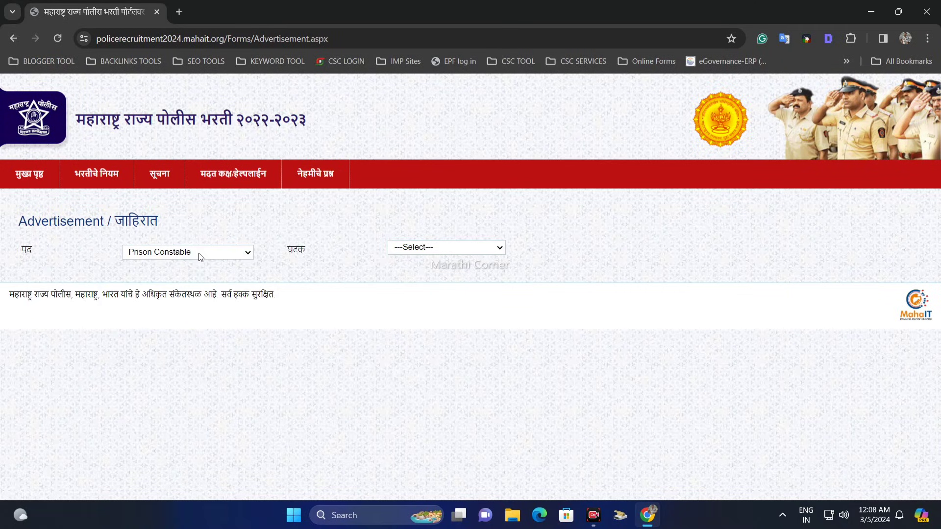
View the advertisement PDF for the Police Constable post in the SP, Thane (R) unit and close it.
click(199, 253)
click(191, 275)
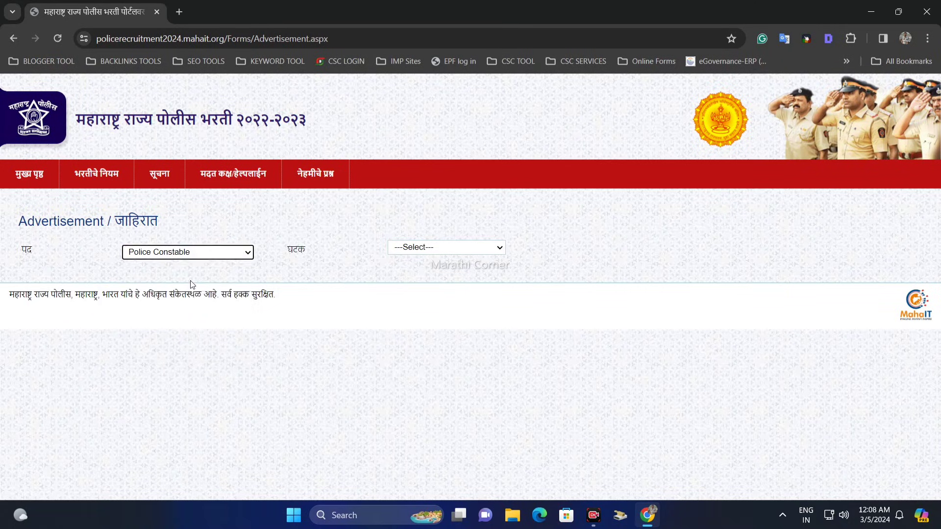
click(407, 248)
click(451, 368)
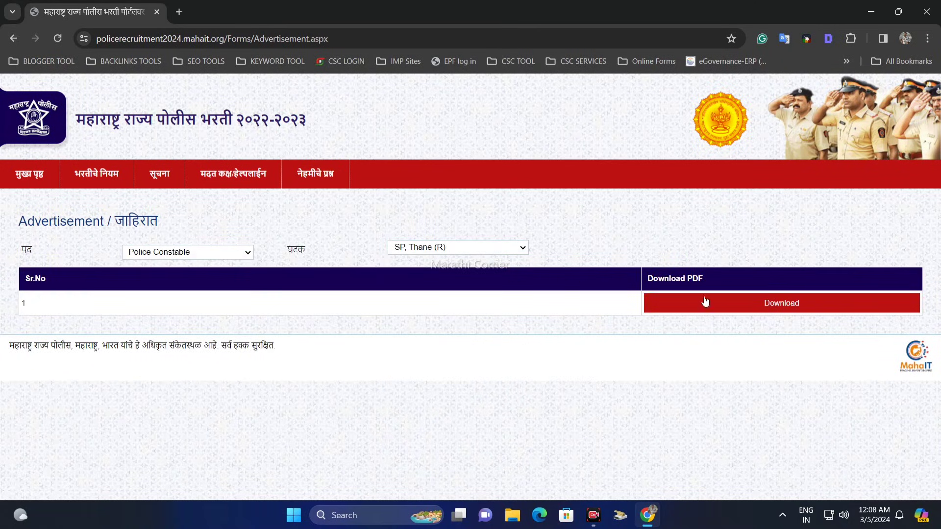
click(758, 305)
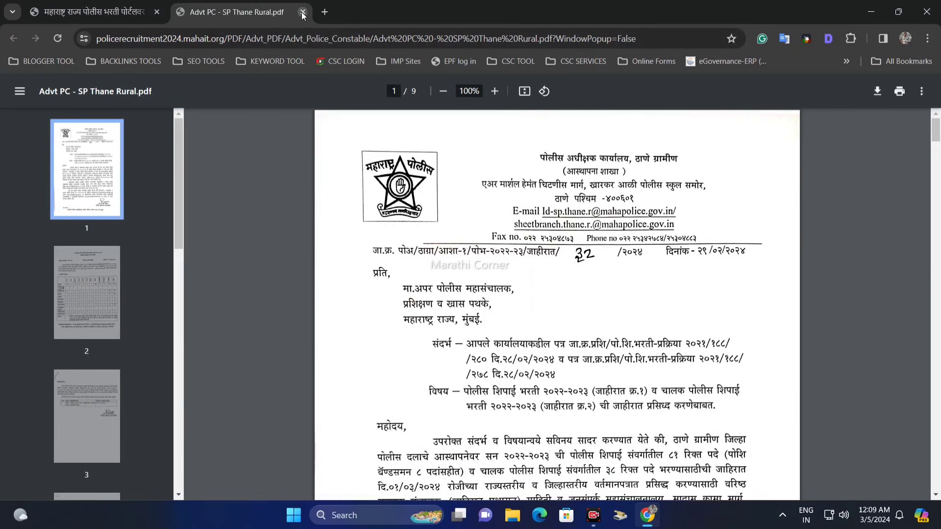
click(303, 12)
View the advertisement PDF for the Police Constable Driver post in the CP, Pune City unit and close it.
click(250, 253)
click(211, 284)
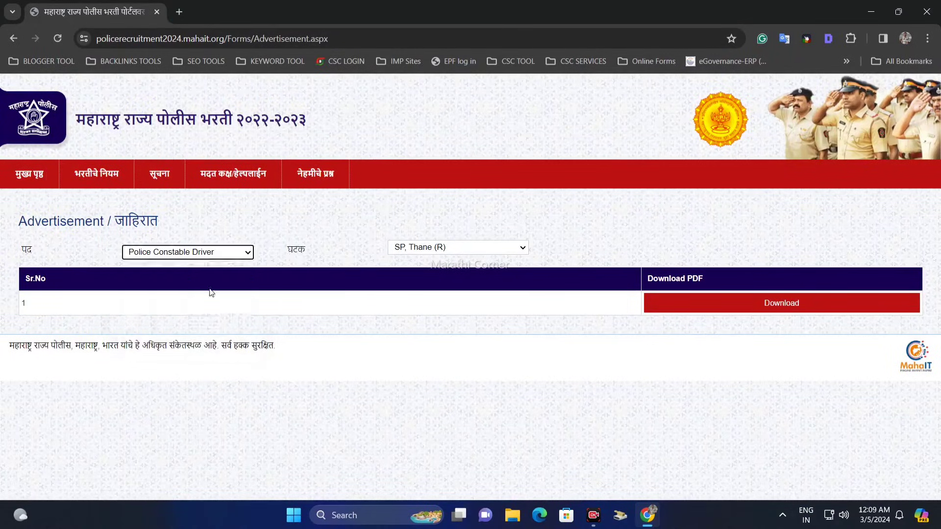
click(441, 249)
click(451, 292)
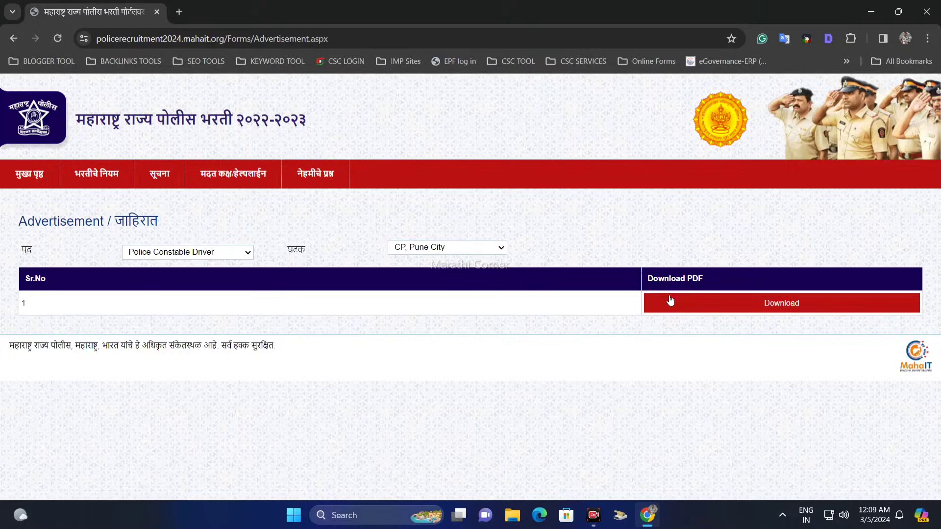
click(755, 305)
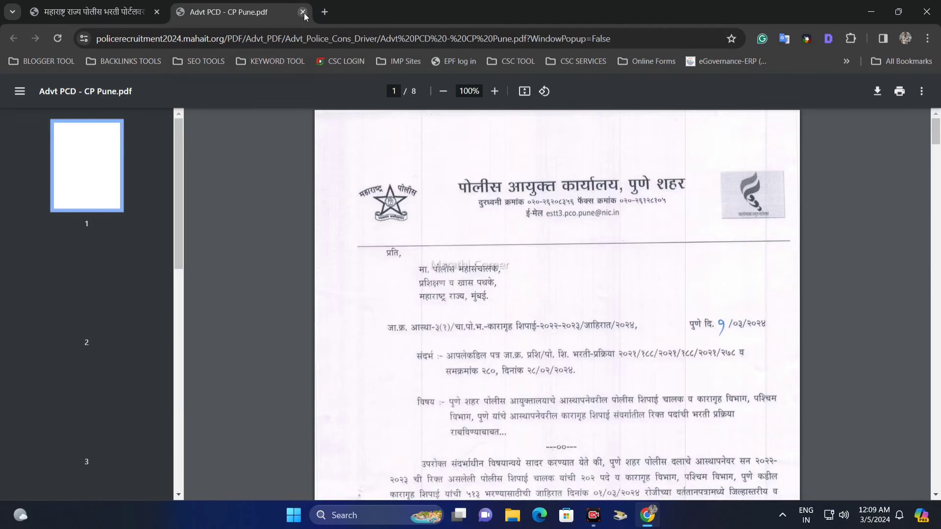
click(303, 12)
Return to the portal's home page and open the new candidate registration form (नवीन नोंदणी करा).
click(37, 188)
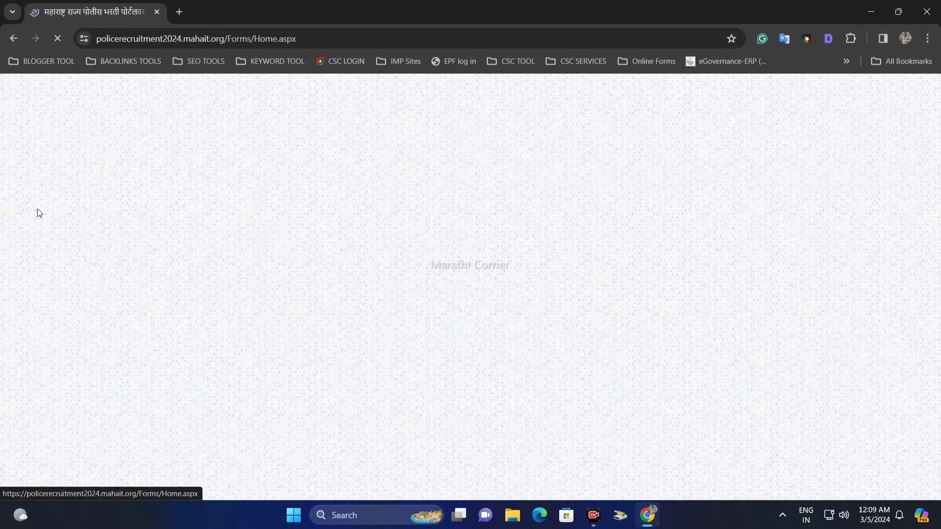
scroll(429, 376, down, 1)
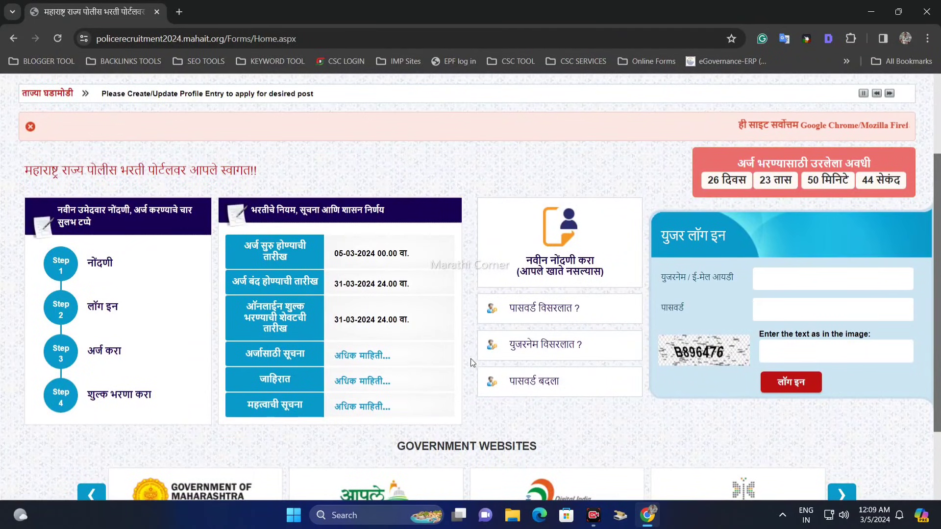
scroll(483, 183, up, 1)
scroll(484, 183, down, 1)
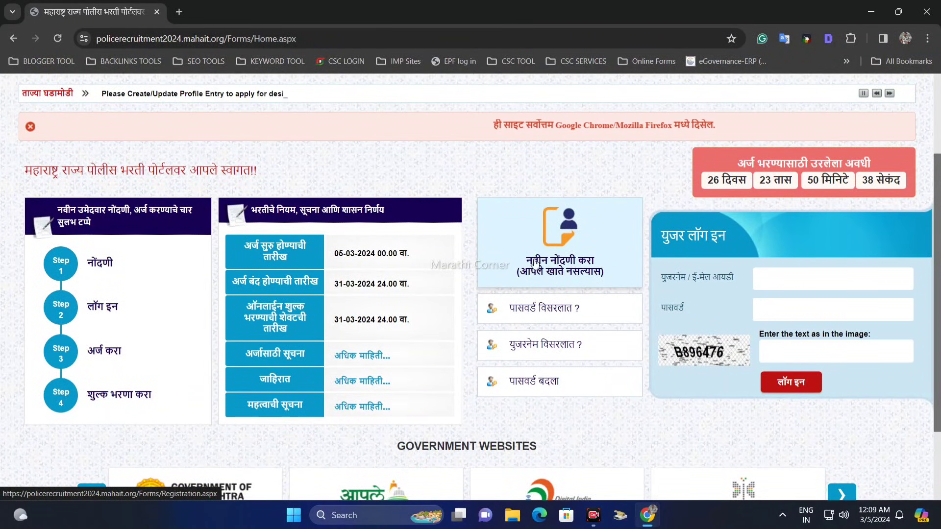
click(558, 270)
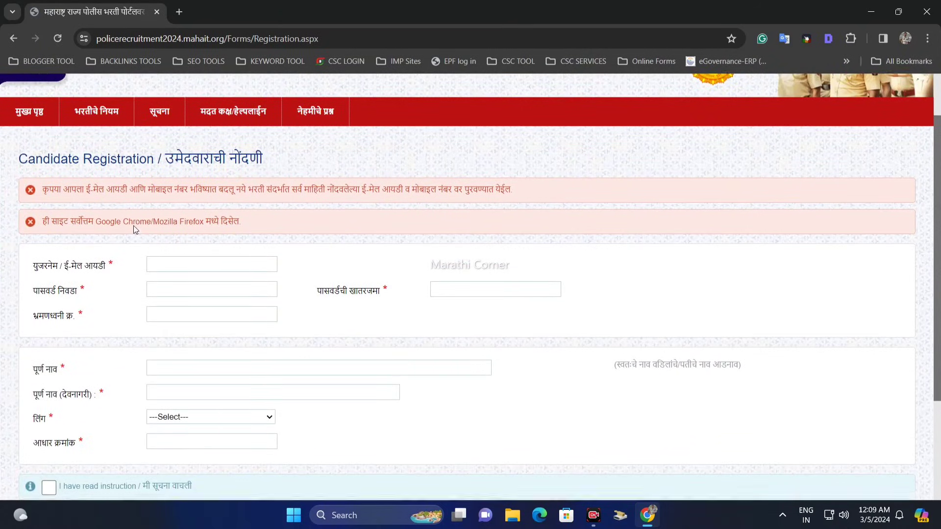
Examine the notices on the Candidate Registration page about keeping the email ID and mobile number unchanged and the recommended browsers.
scroll(132, 225, down, 1)
scroll(132, 223, up, 1)
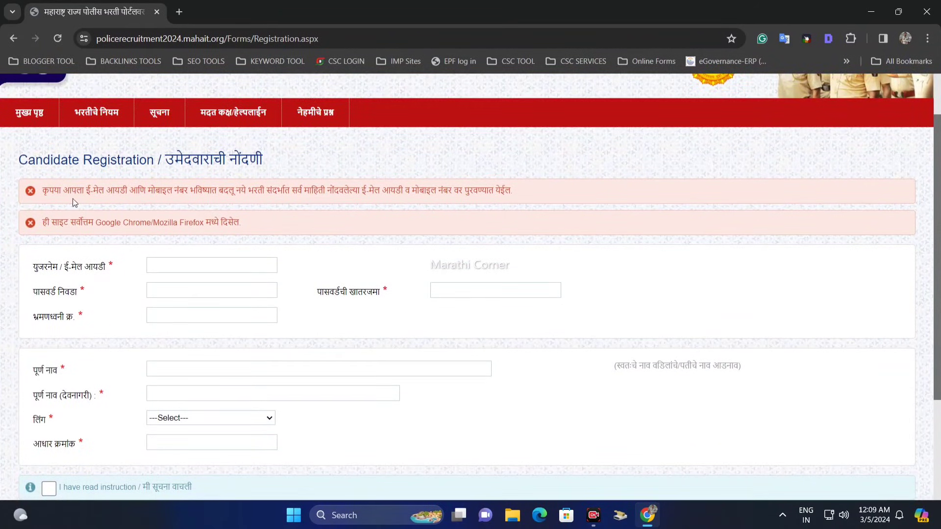
drag(20, 160, 263, 160)
click(263, 160)
scroll(140, 206, down, 1)
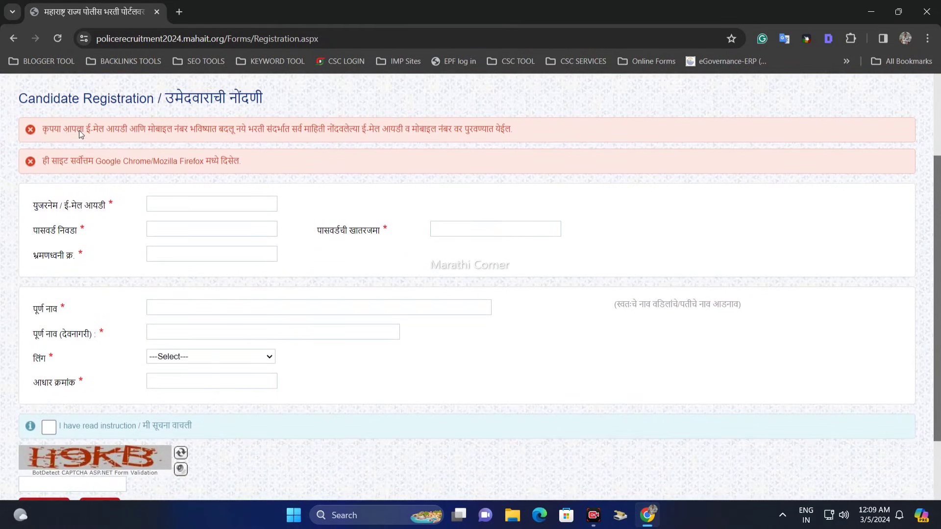
drag(42, 132, 237, 132)
click(274, 134)
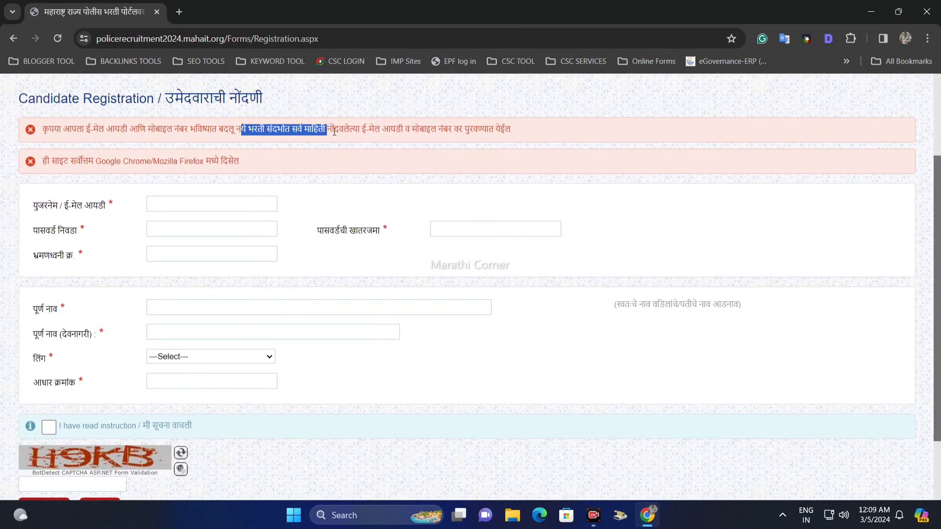
drag(409, 129, 513, 130)
click(389, 133)
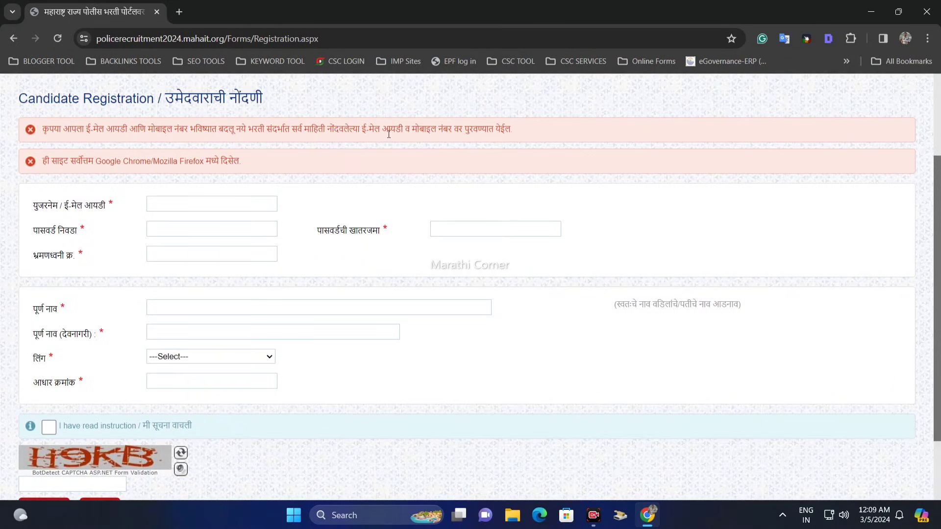
Go through the username/email, password, password confirmation and mobile number fields of the registration form.
scroll(141, 169, down, 1)
scroll(141, 169, up, 1)
scroll(141, 168, down, 1)
drag(40, 169, 111, 172)
click(113, 173)
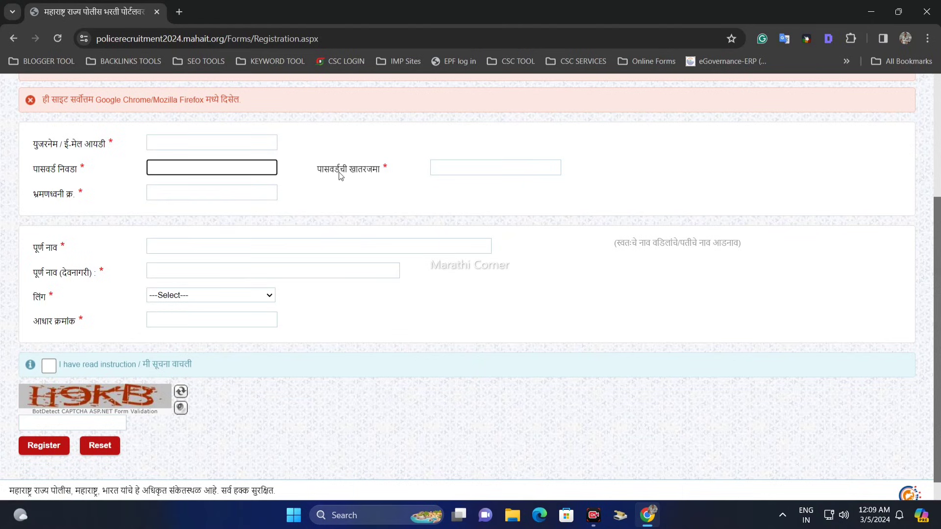
drag(317, 170, 376, 174)
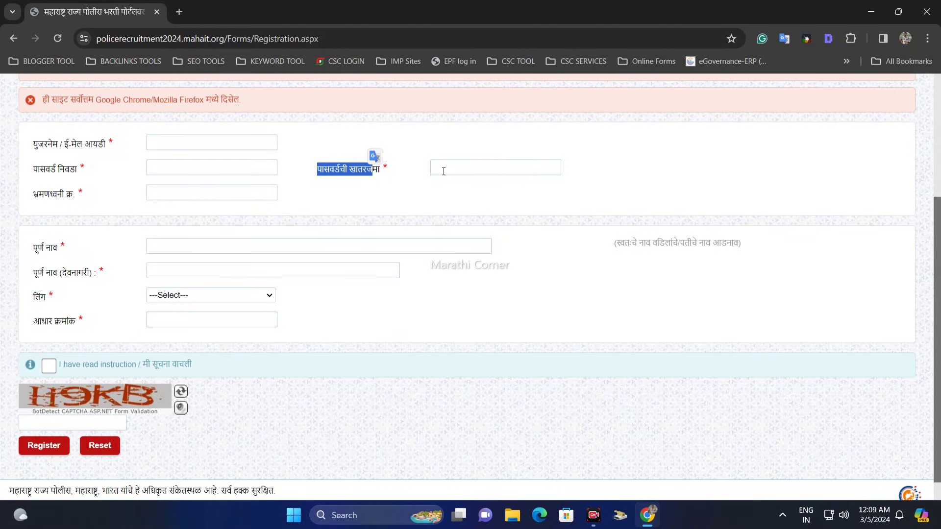
click(45, 202)
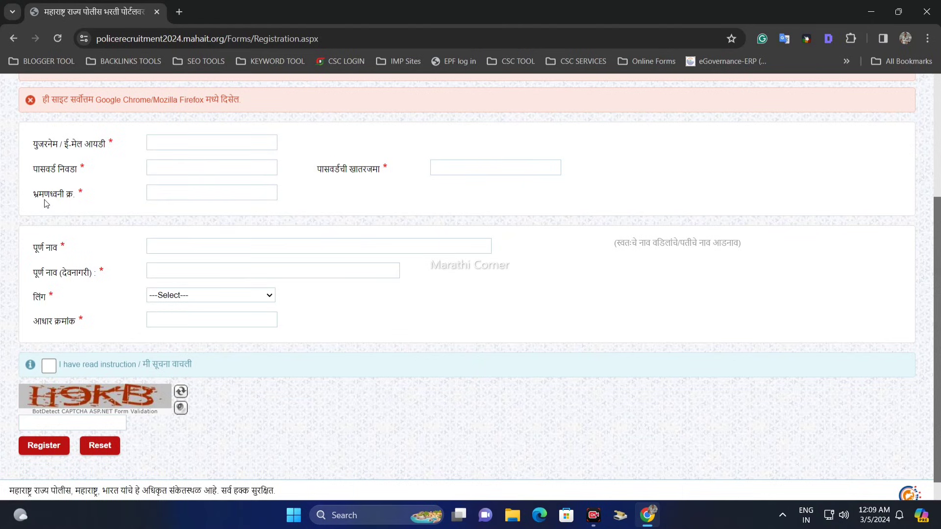
click(166, 194)
click(182, 210)
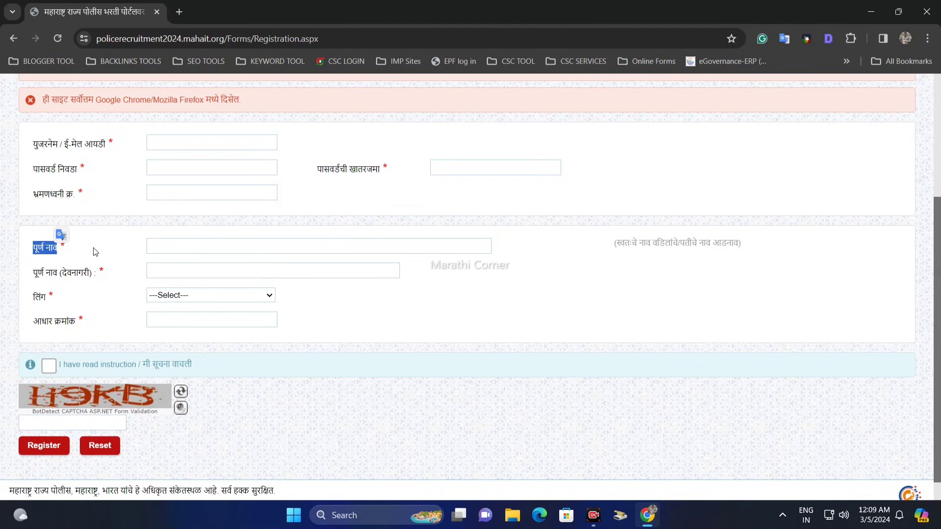
Examine the full name field with its name-order hint and the Devanagari full name field.
click(133, 253)
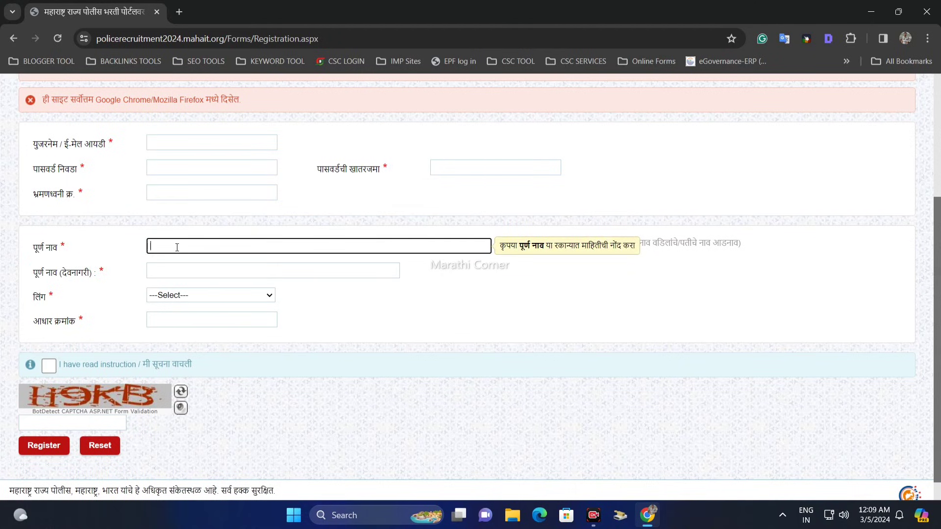
click(649, 243)
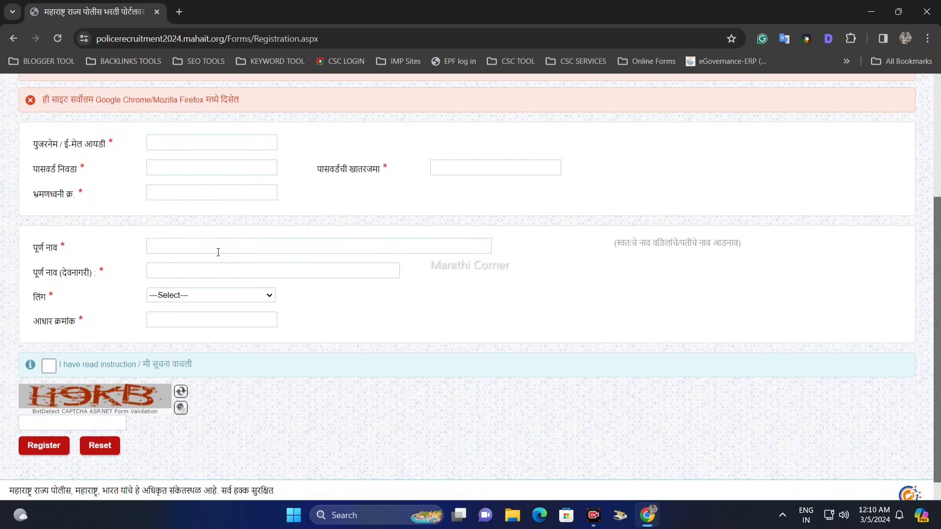
drag(44, 278, 176, 273)
click(195, 274)
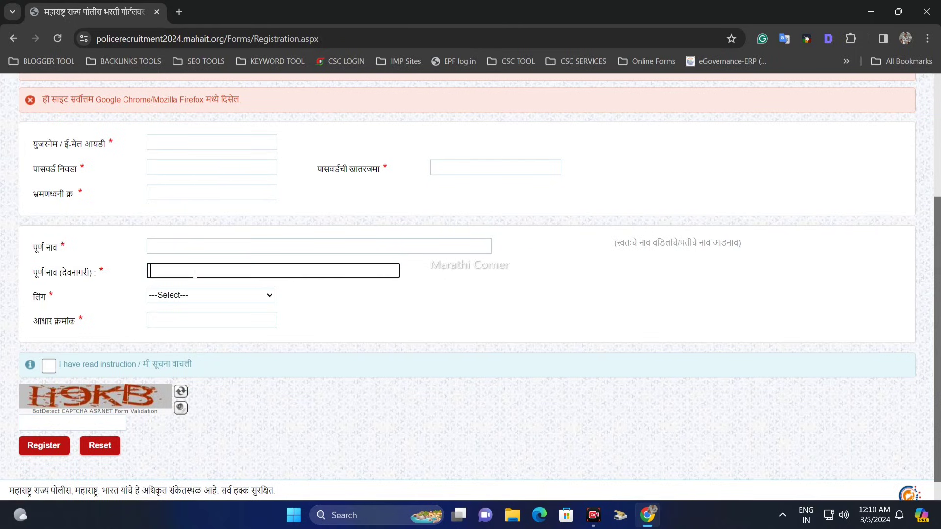
click(98, 277)
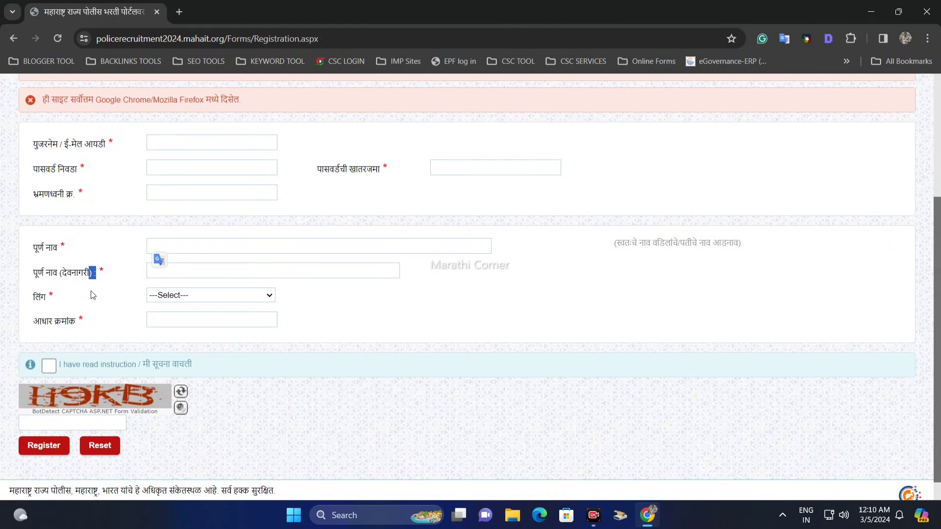
Complete the candidate registration with the gender Male, the Aadhaar number and the captcha text.
click(202, 296)
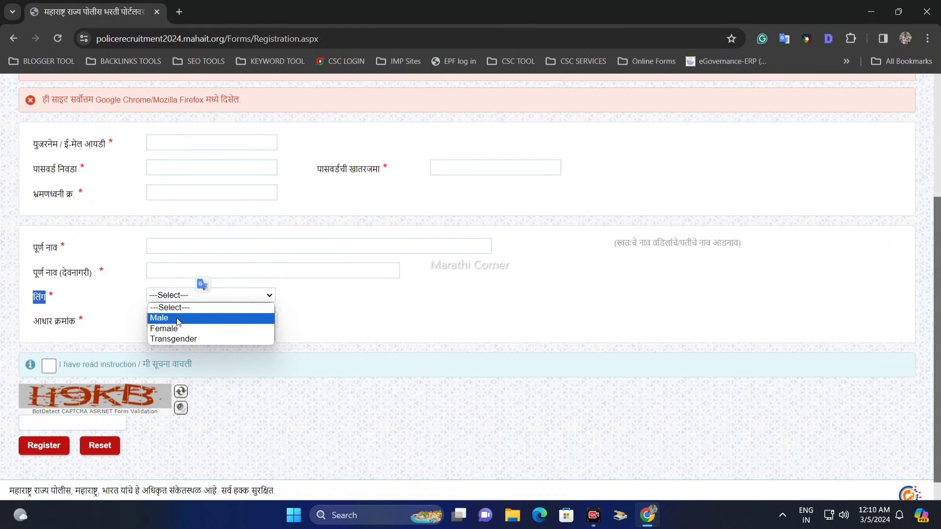
click(197, 319)
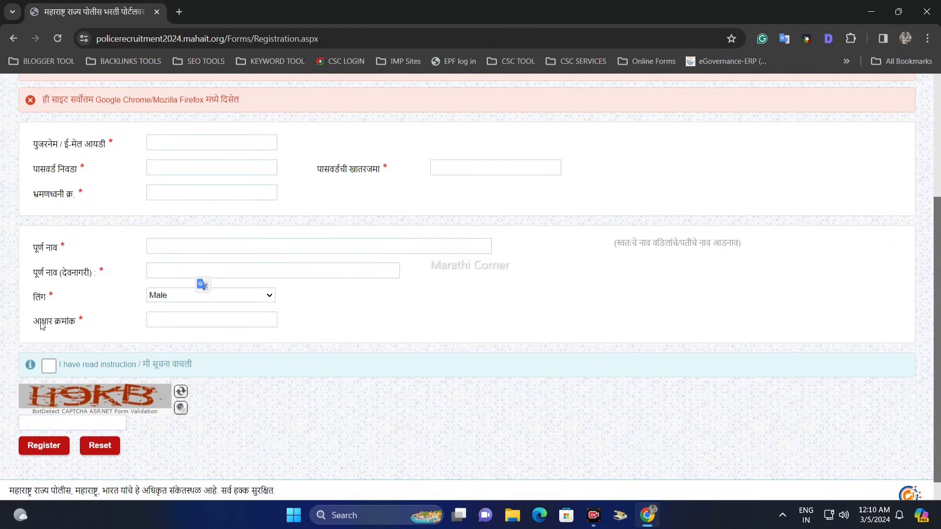
drag(42, 326, 81, 322)
click(174, 320)
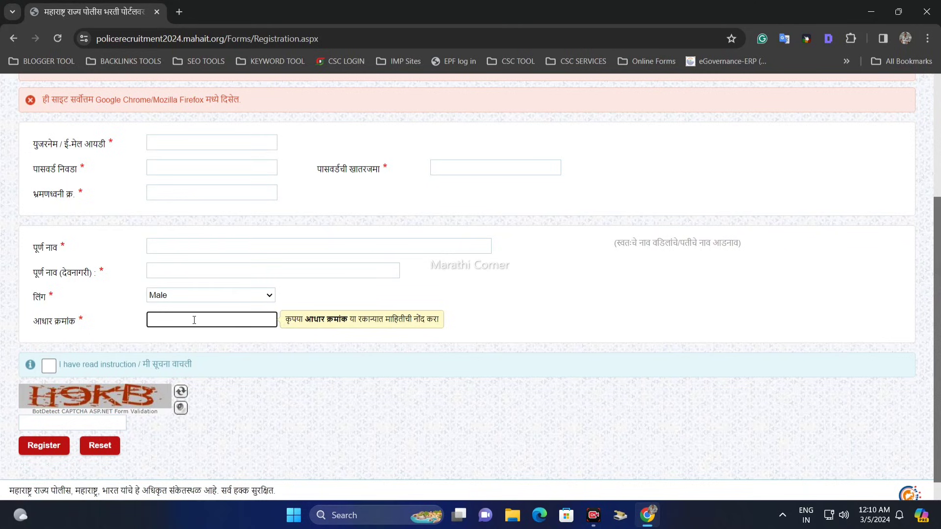
click(57, 420)
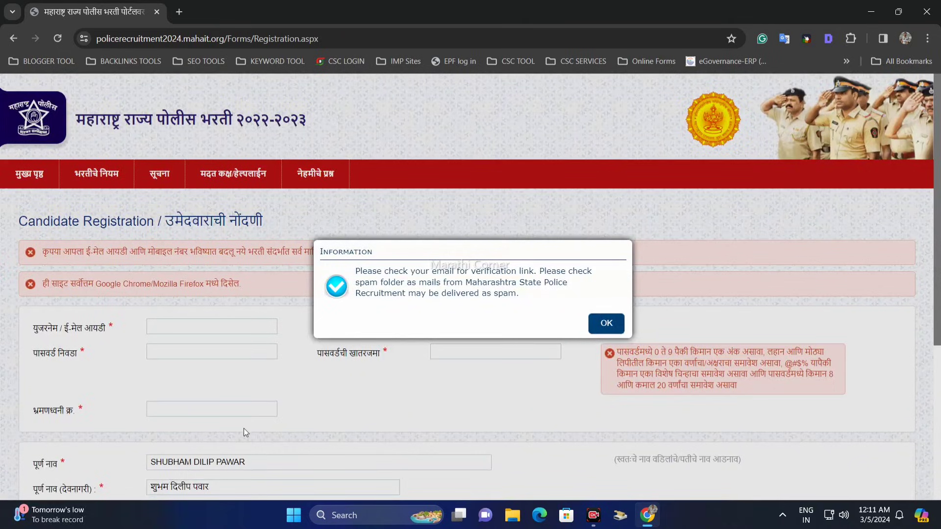
Read the email verification notice, switch to Gmail and follow the verification link in the MahaPolice email.
drag(410, 266, 437, 283)
click(427, 270)
click(508, 284)
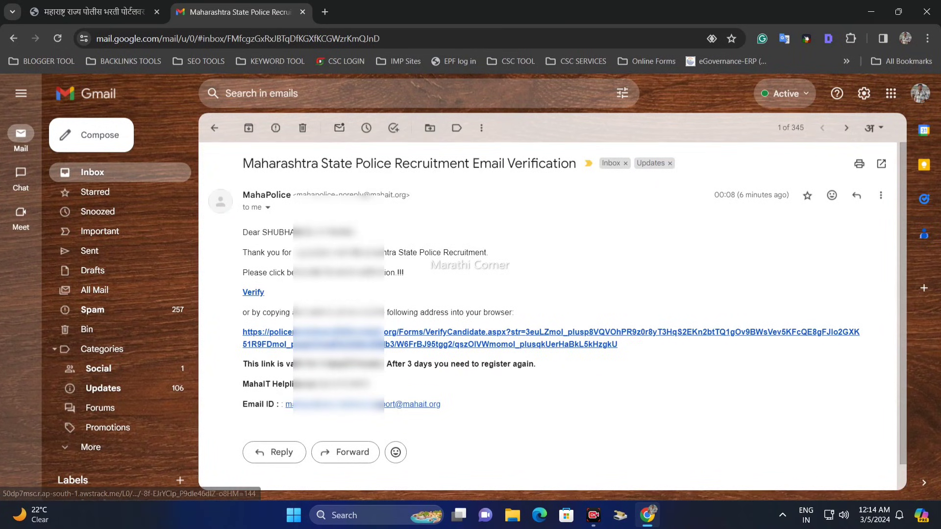
drag(285, 273, 357, 273)
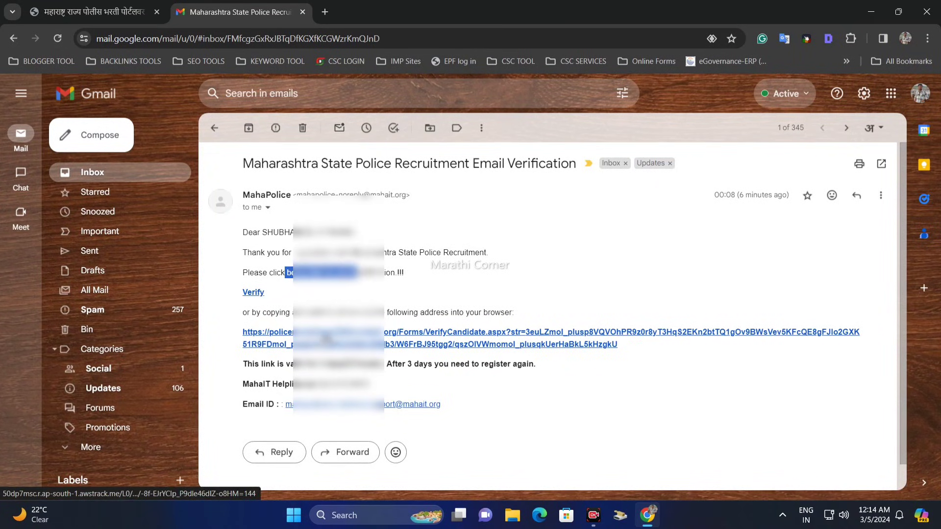
click(304, 346)
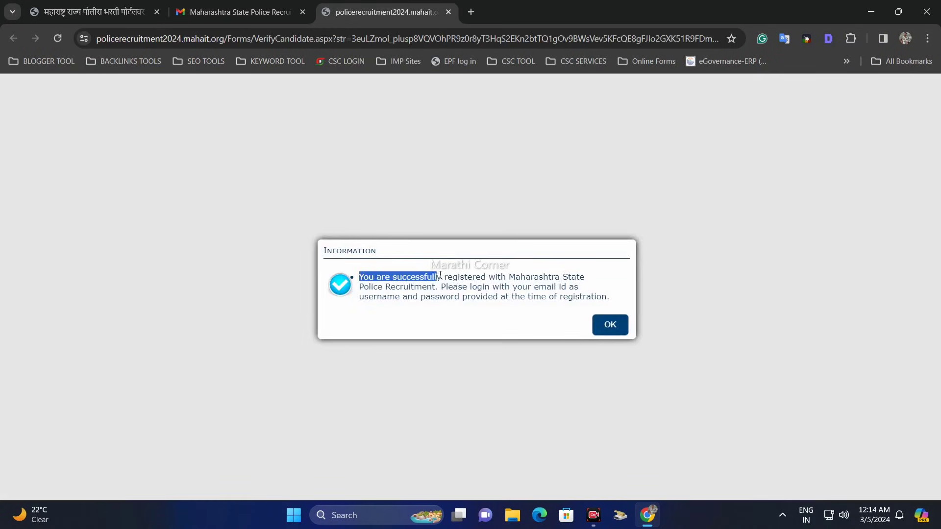
Read the registration message about logging in with the email ID and password, and confirm it to reach the home page.
drag(500, 278, 592, 297)
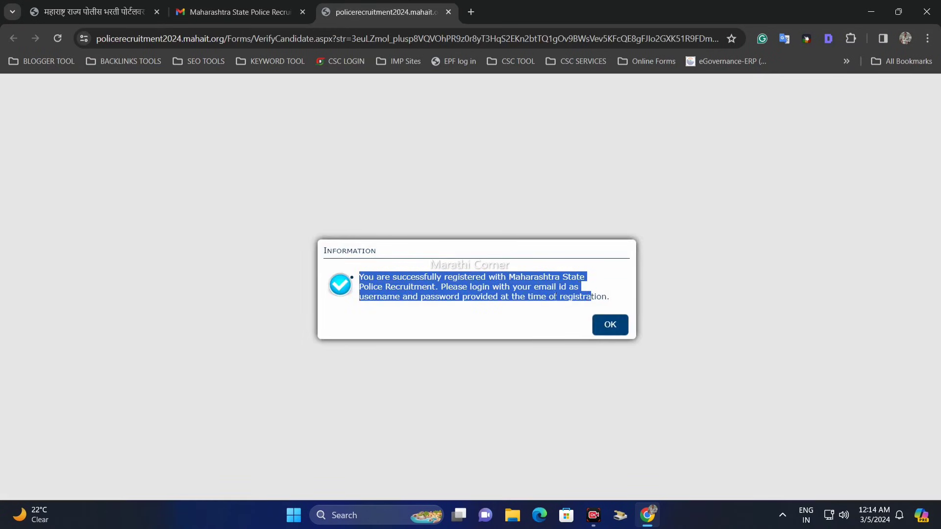
click(486, 293)
drag(484, 287, 558, 289)
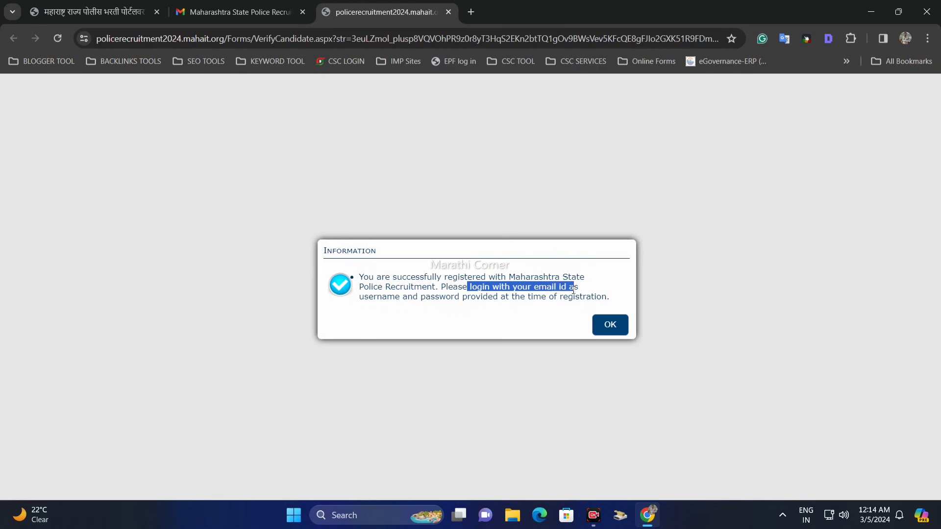
drag(455, 306, 563, 299)
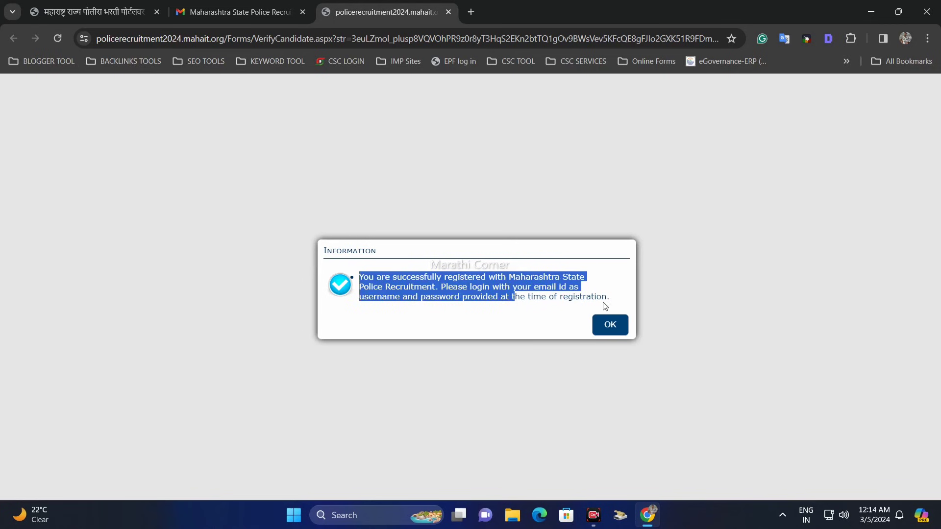
click(606, 326)
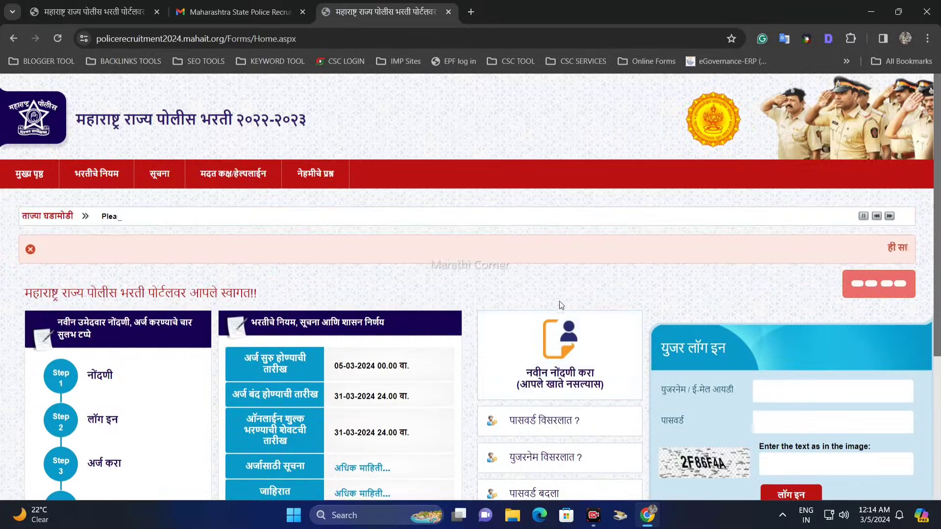
Close the Gmail and old registration page tabs and go to the user login form (युजर लॉग इन) on the home page.
scroll(317, 176, down, 3)
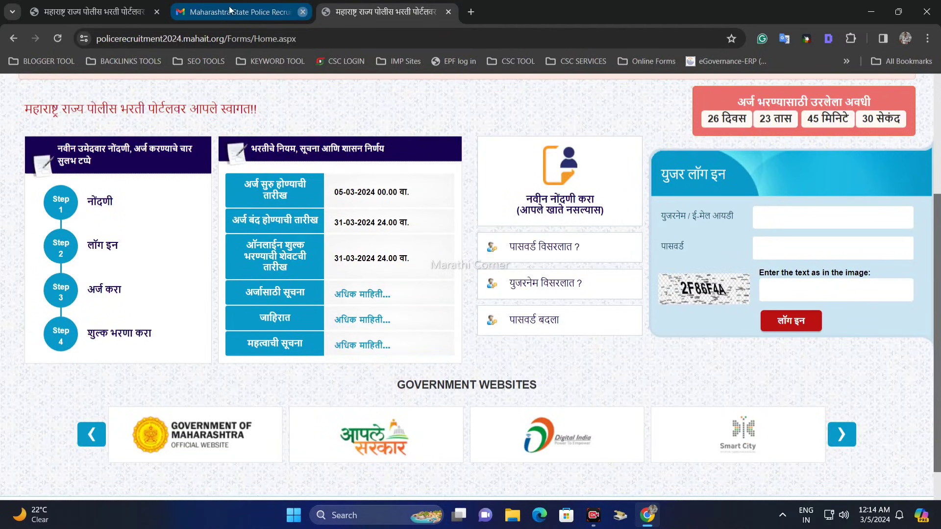
click(303, 12)
click(157, 11)
scroll(272, 166, up, 2)
scroll(276, 167, down, 1)
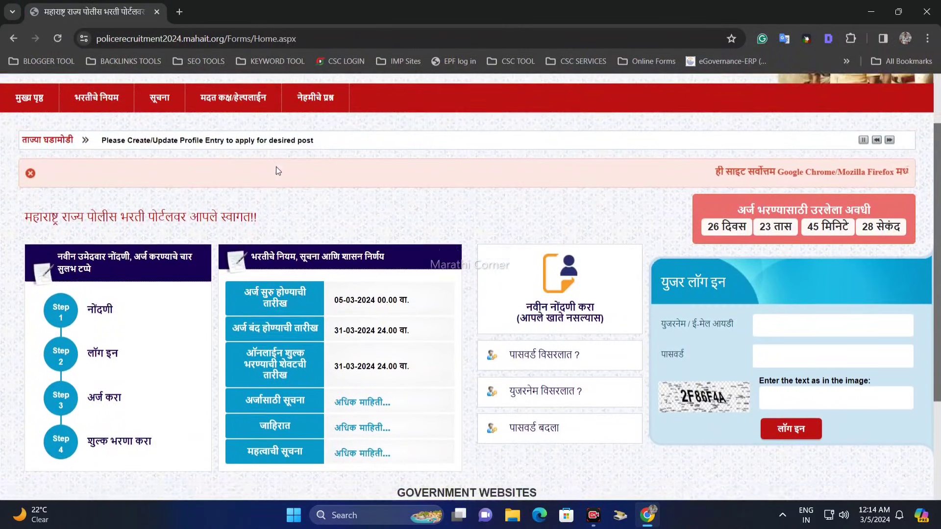
scroll(276, 166, down, 1)
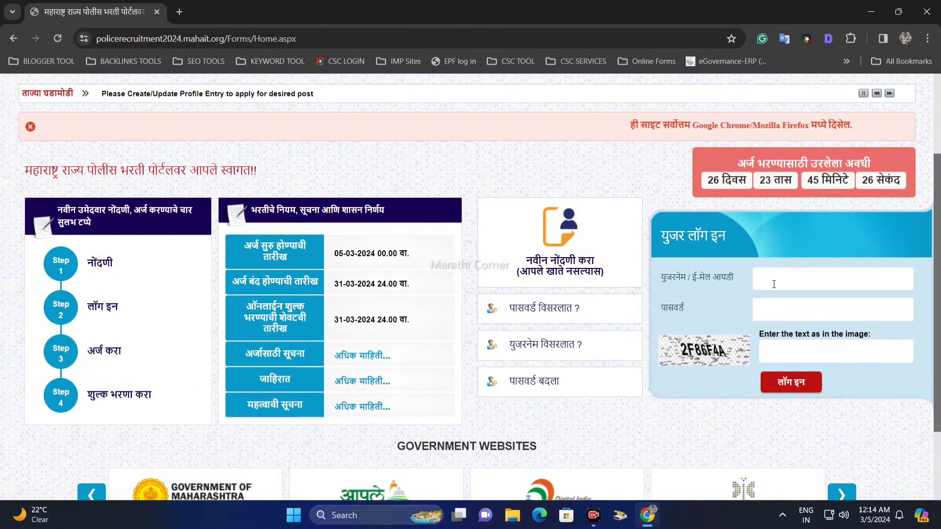
Log in to the portal with the registered email ID, the account password and the captcha text.
click(793, 279)
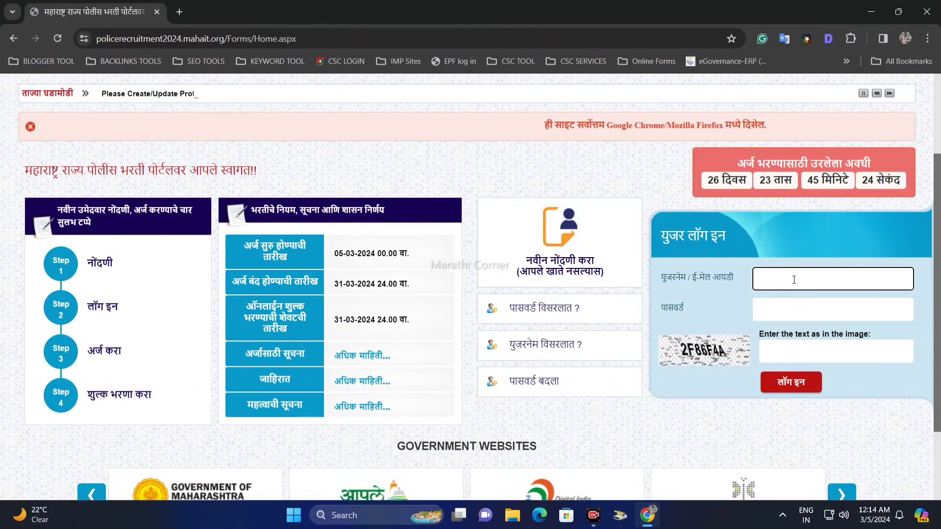
click(773, 315)
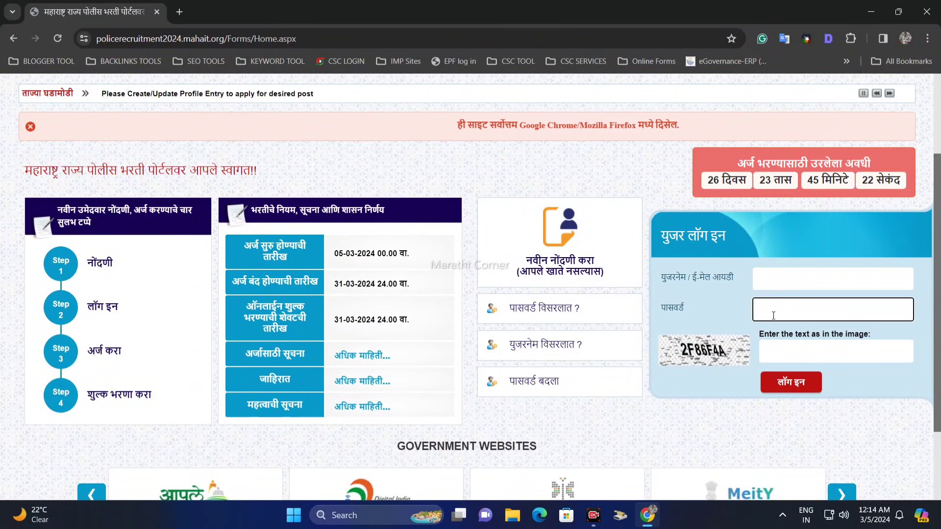
click(786, 350)
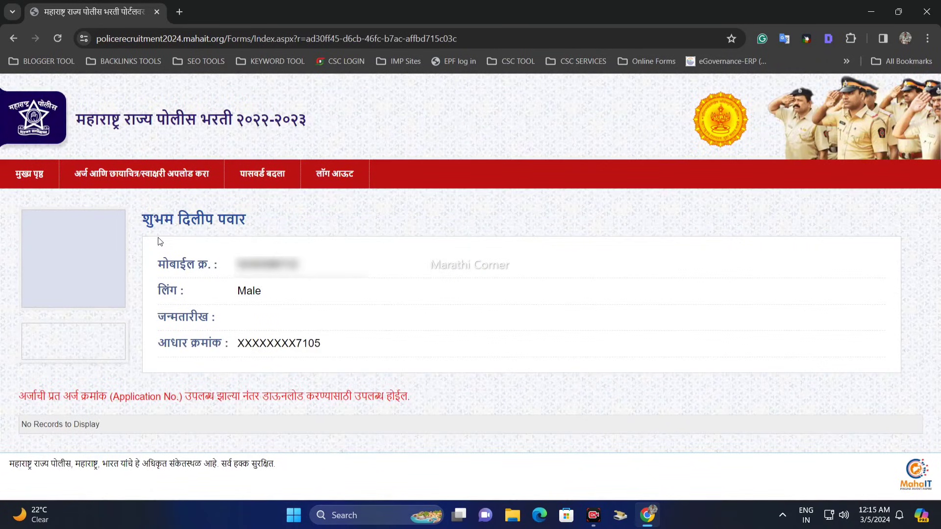
Check the candidate profile, then open the post application form (पदासाठी अर्ज करा) and go through its personal details section (वैयक्तिक तपशील).
drag(148, 224, 210, 226)
click(255, 235)
mouse_move(119, 178)
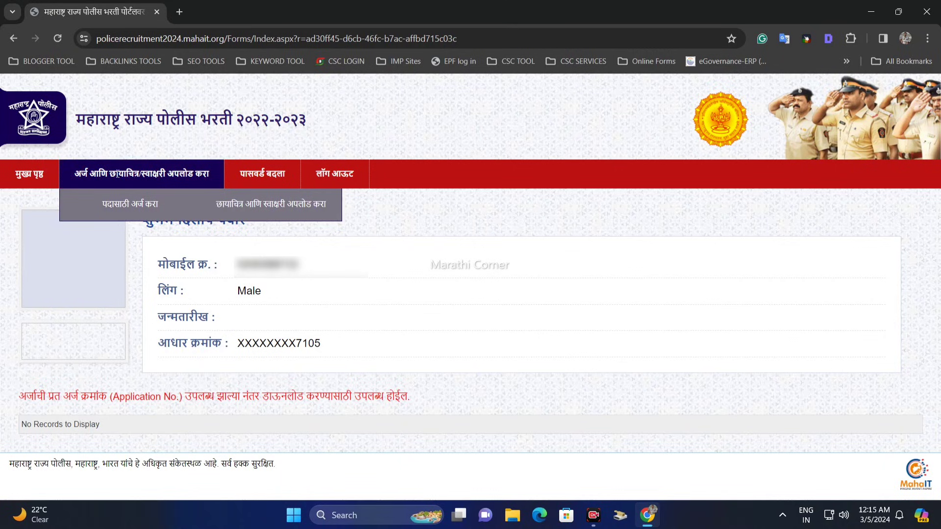
click(102, 175)
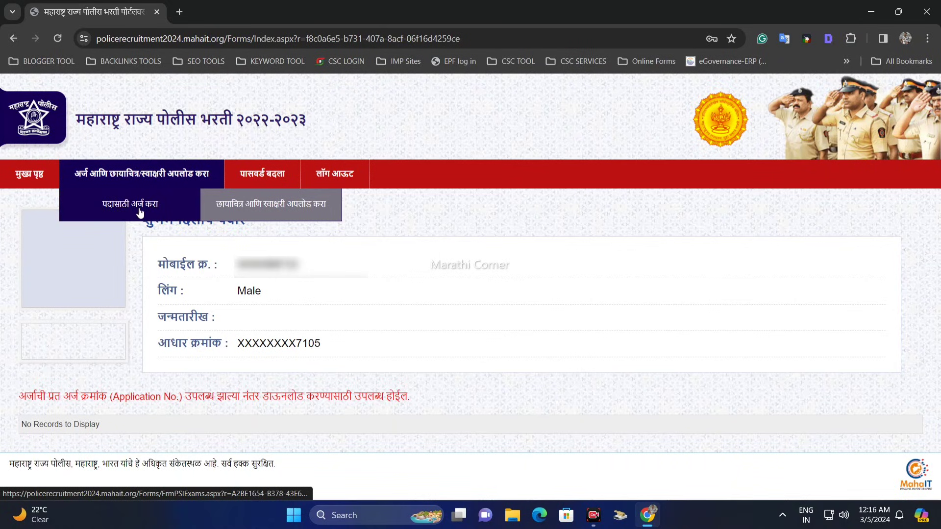
click(124, 207)
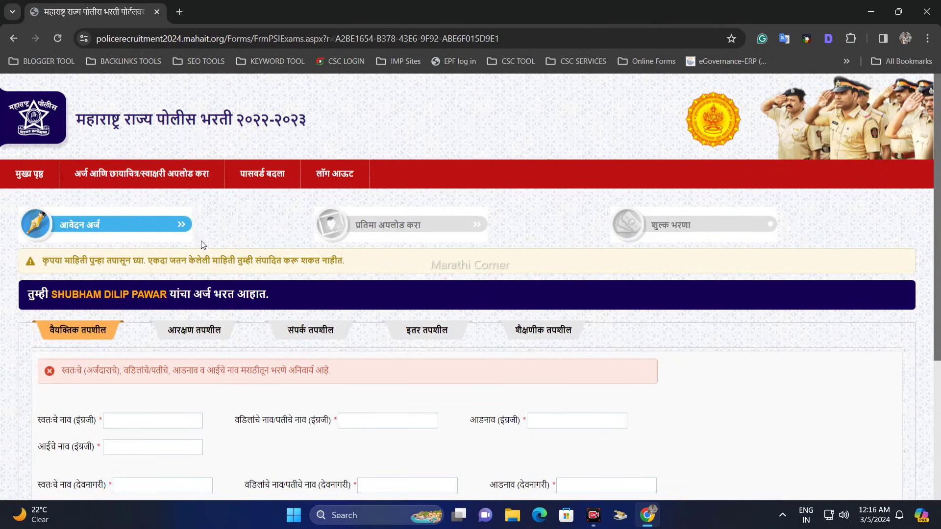
scroll(201, 240, down, 2)
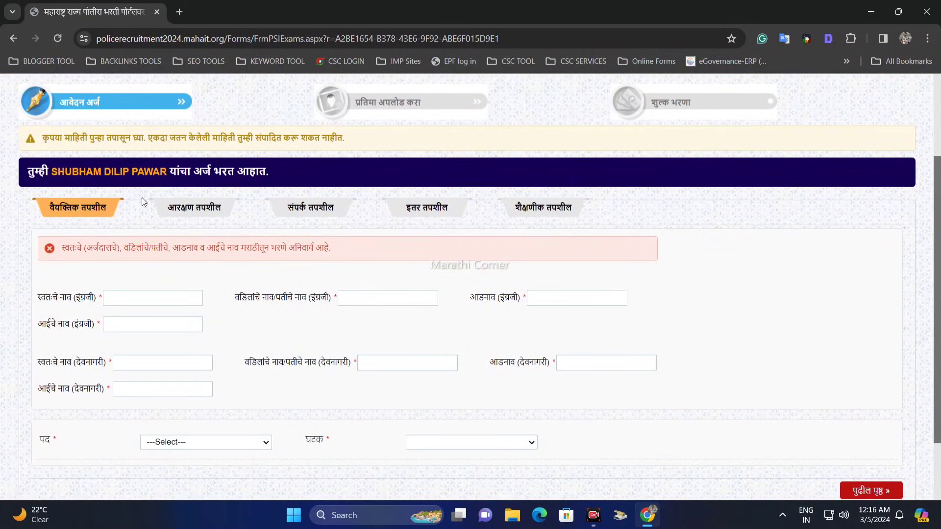
scroll(104, 186, down, 1)
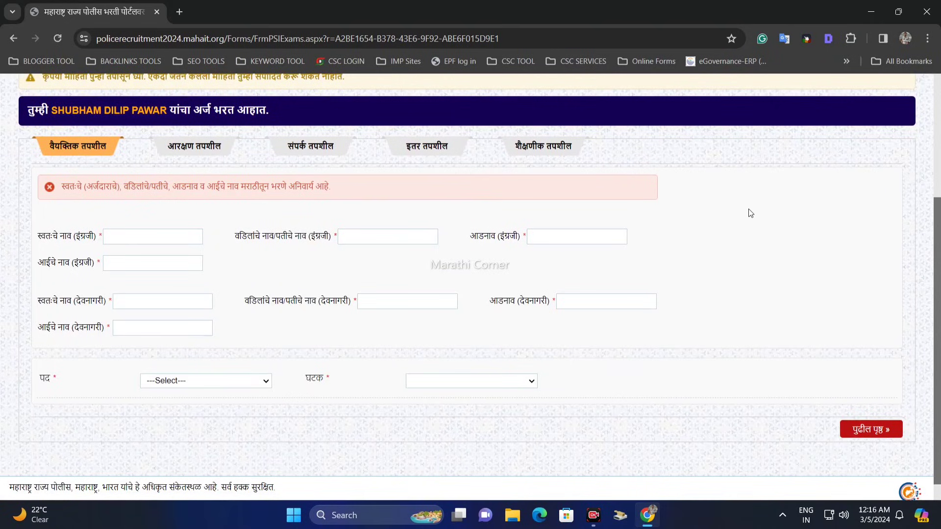
scroll(939, 228, down, 1)
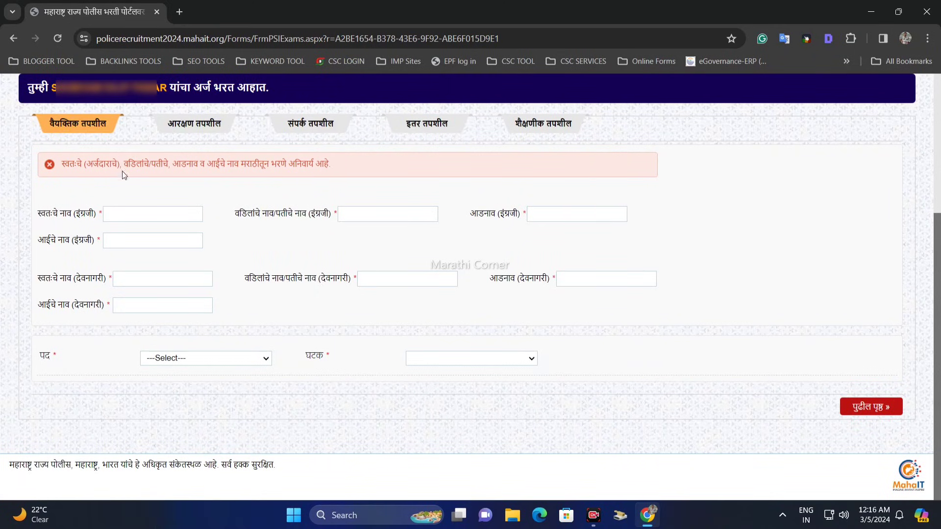
Examine the English (इंग्रजी) name fields for the applicant's name, father's or husband's name, surname and mother's name.
drag(39, 214, 72, 215)
click(115, 213)
drag(246, 214, 343, 215)
click(367, 214)
drag(471, 215, 511, 215)
click(560, 214)
drag(47, 241, 126, 240)
click(129, 241)
Examine the Devanagari (देवनागरी) name fields for the applicant's name, father's or husband's name, surname and mother's name.
click(119, 261)
click(130, 276)
drag(66, 281, 97, 279)
click(137, 280)
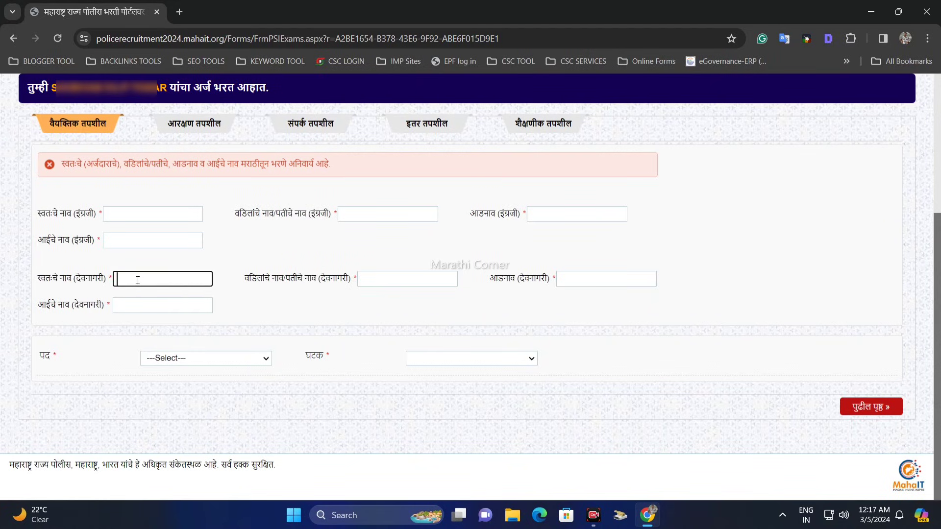
double_click(326, 278)
click(368, 278)
click(555, 283)
click(571, 278)
click(66, 305)
click(129, 306)
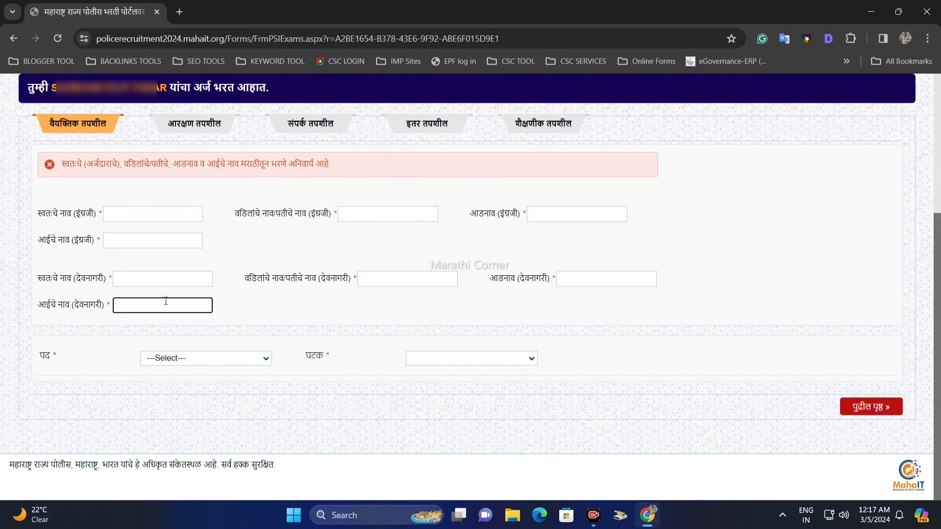
Select Police Constable as the post (पद) to apply for.
drag(36, 356, 61, 357)
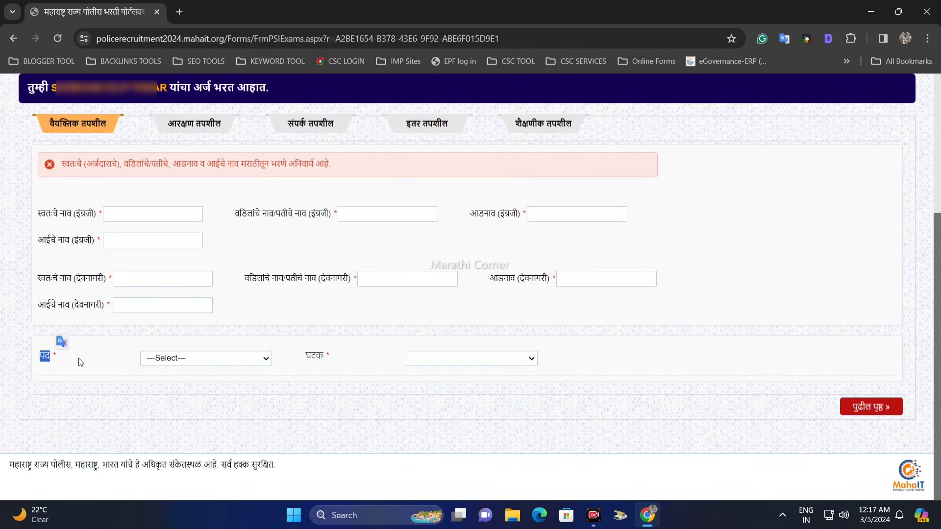
click(82, 357)
click(179, 360)
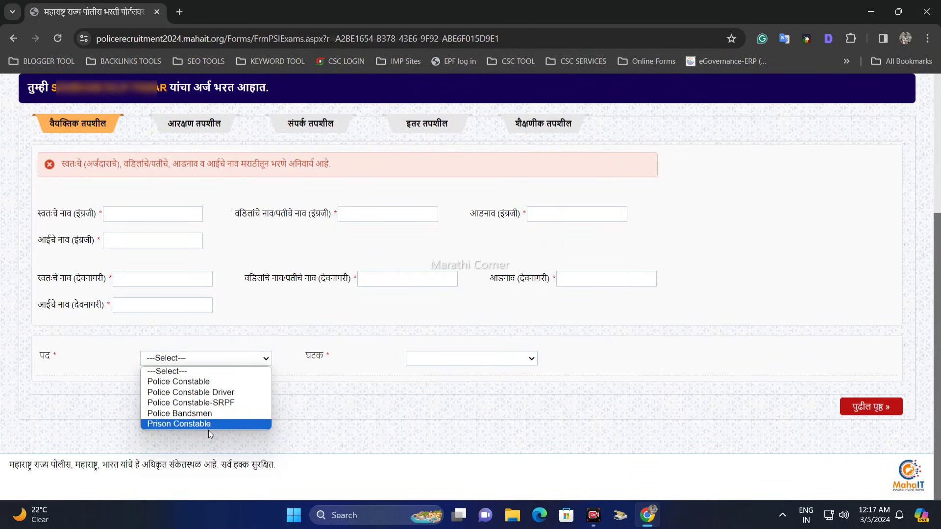
click(191, 381)
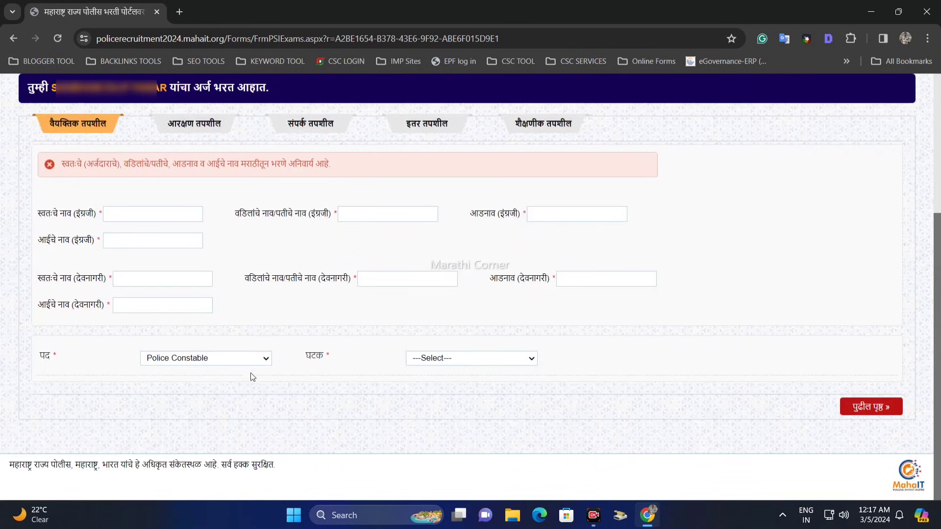
click(228, 362)
click(302, 361)
Go through the list of units (घटक) and choose SP, Pune (R).
click(452, 360)
scroll(465, 205, down, 6)
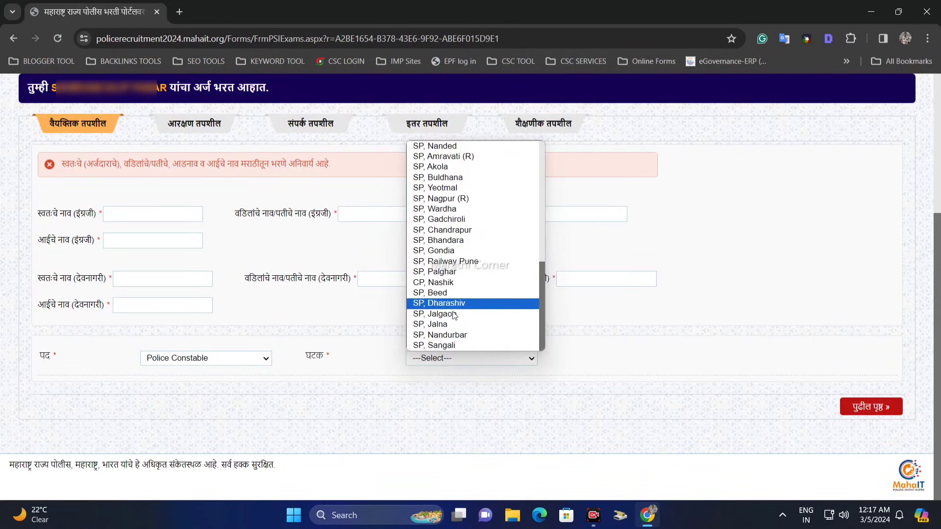
scroll(461, 275, up, 6)
scroll(453, 304, down, 6)
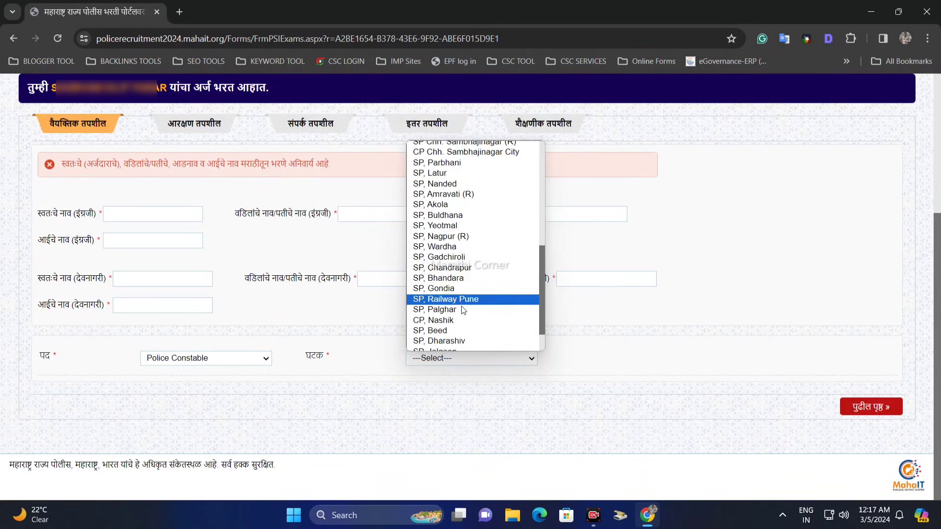
scroll(454, 320, up, 6)
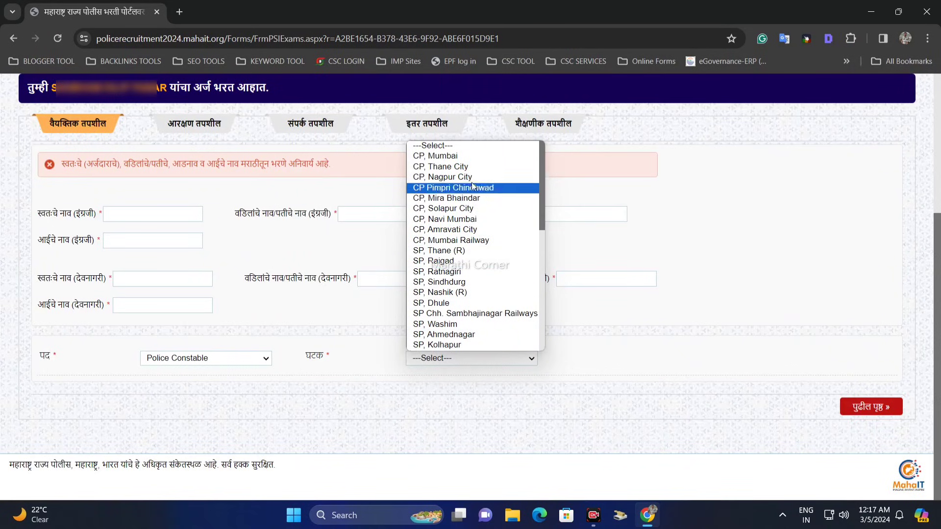
scroll(464, 205, down, 4)
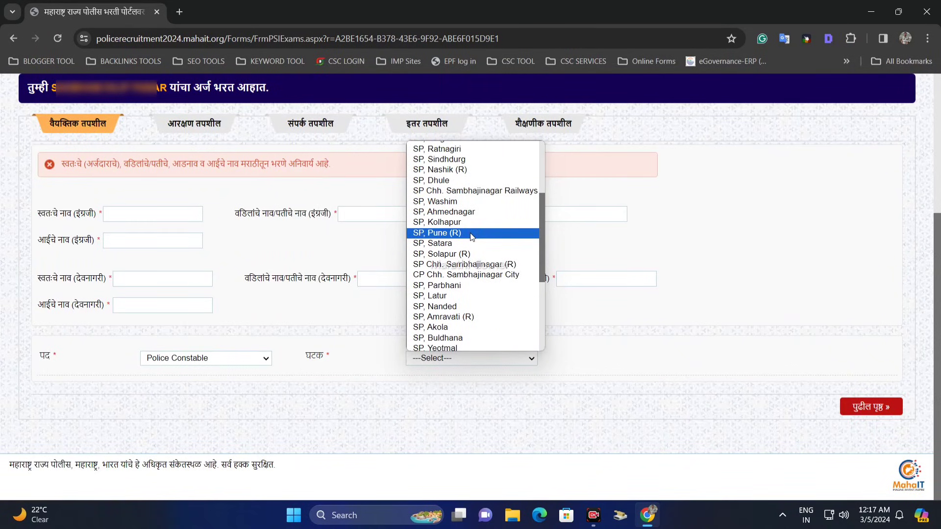
click(472, 237)
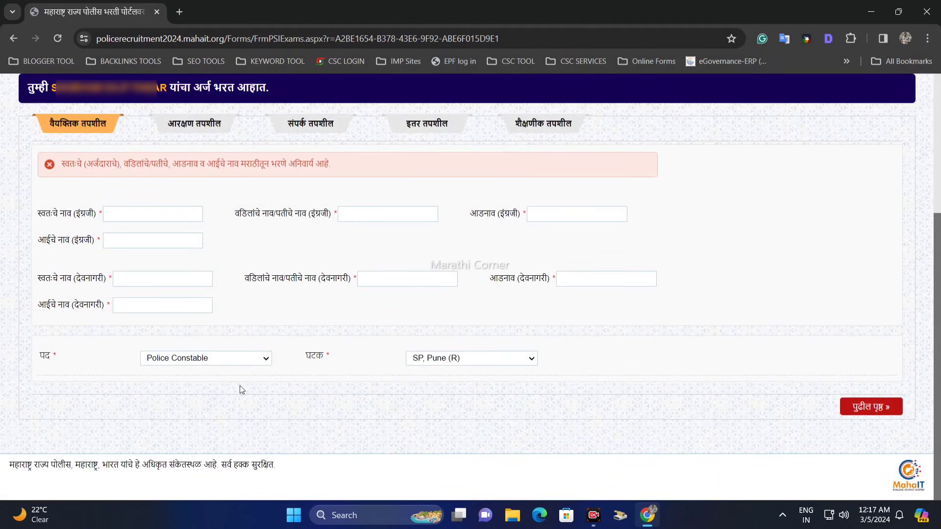
Review the available unit (घटक) and post (पद) options.
click(462, 362)
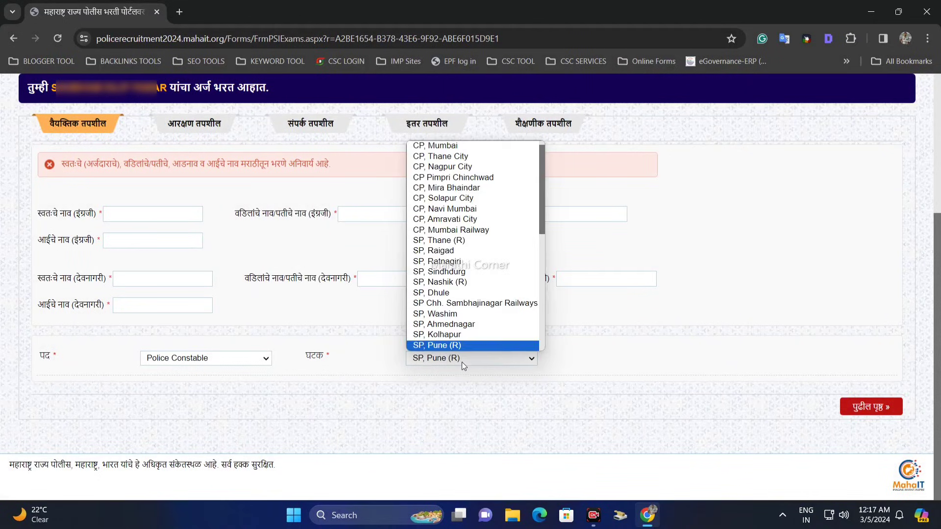
scroll(465, 351, down, 2)
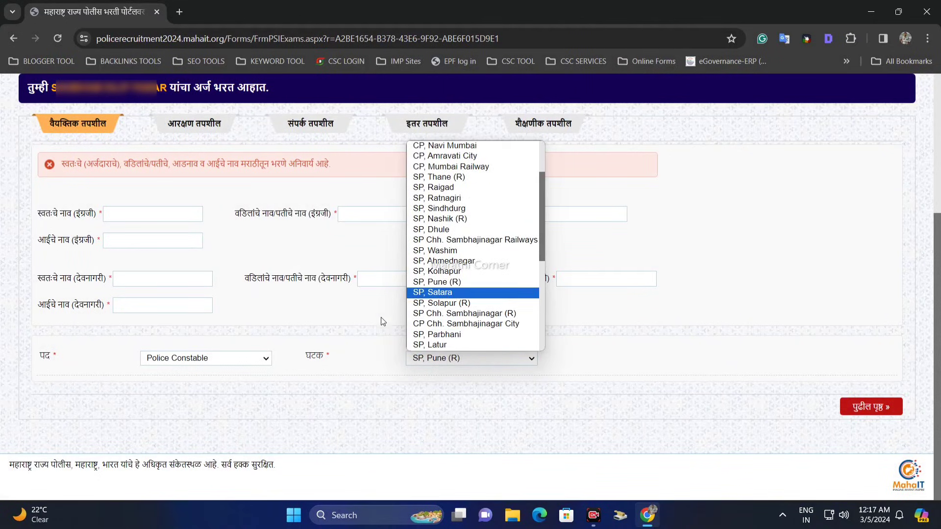
click(392, 382)
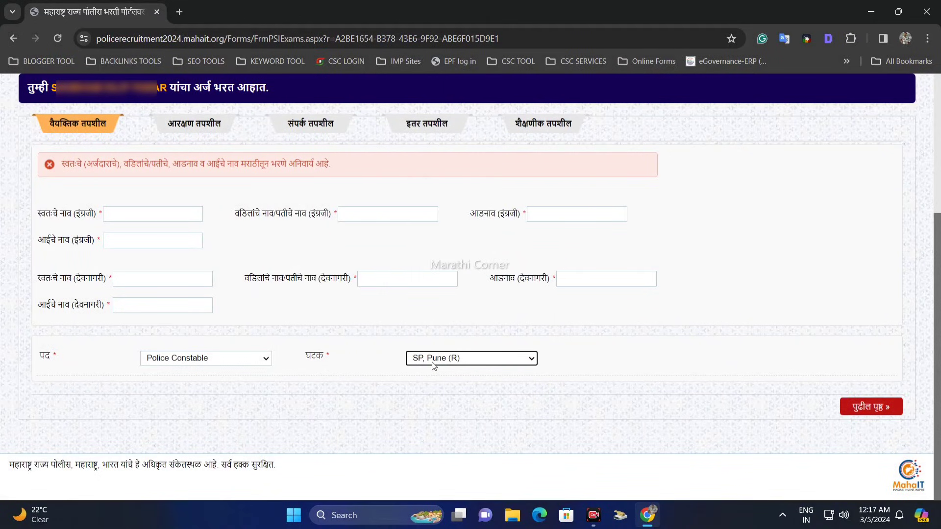
click(225, 363)
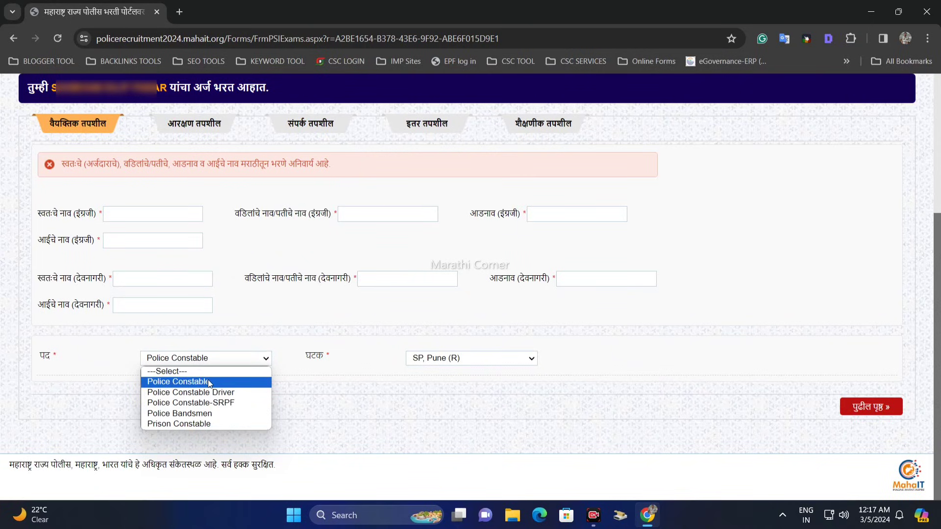
click(335, 381)
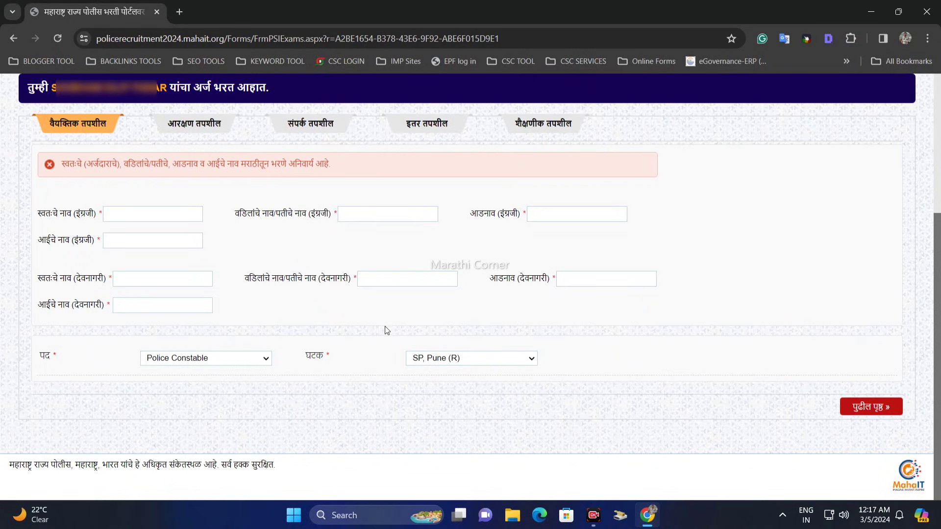
Try Police Constable Driver as the post (पद) with one of its units (घटक).
click(208, 362)
click(206, 392)
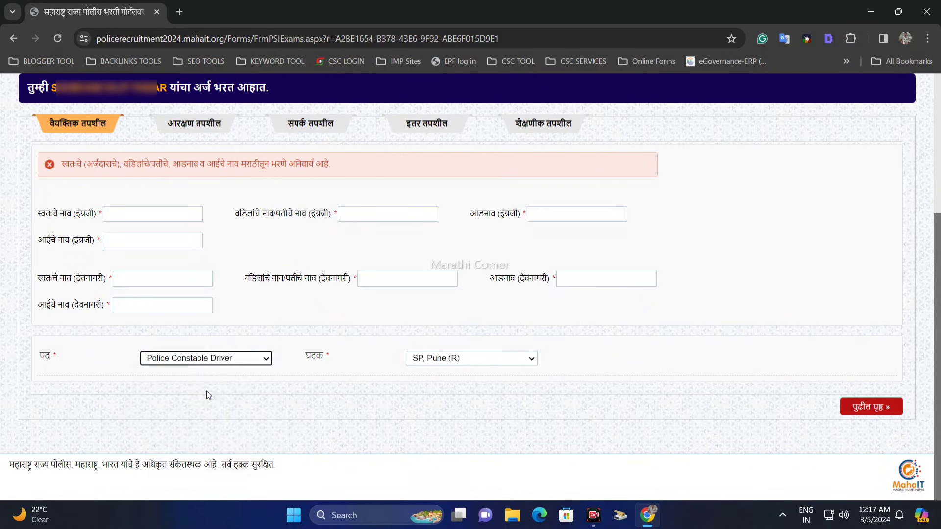
click(446, 363)
click(461, 280)
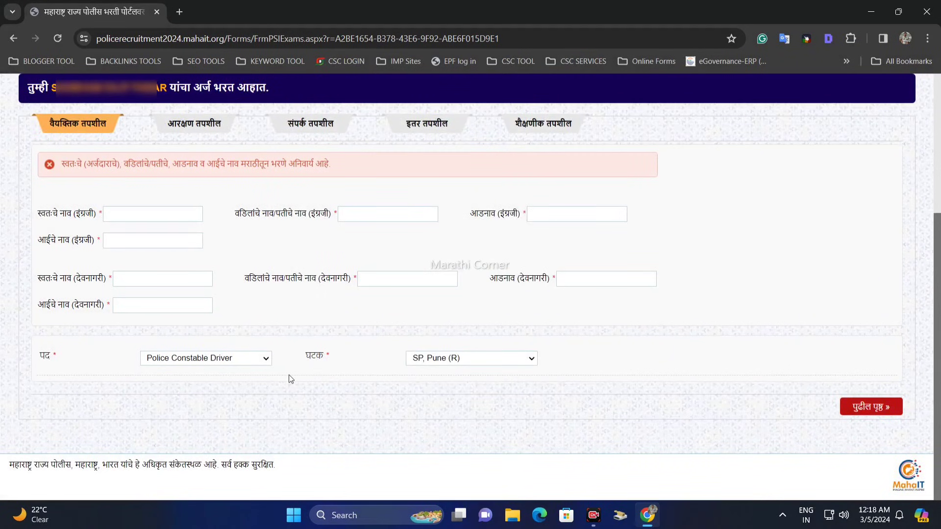
Try Police Constable-SRPF as the post (पद) with SRPF Unit 11, Navi Mumbai as the unit (घटक).
click(244, 363)
click(209, 400)
click(432, 358)
click(441, 305)
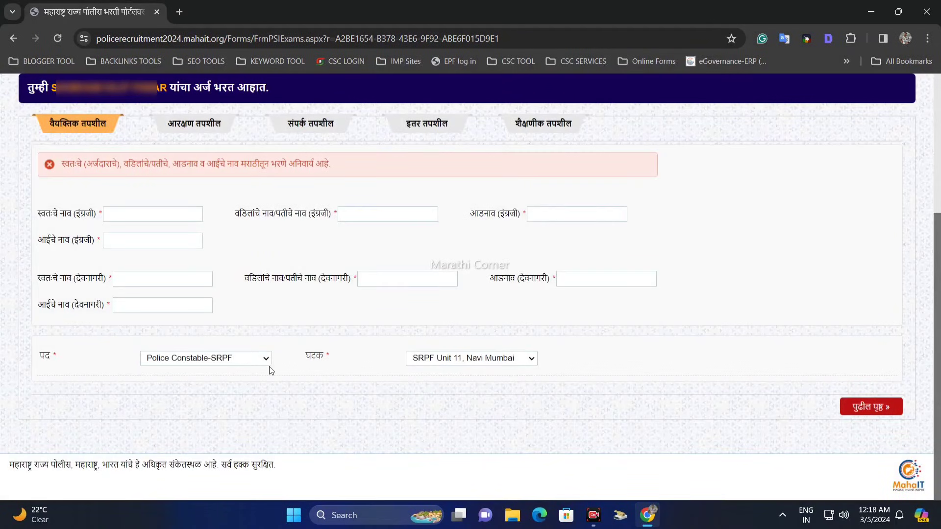
Set the post (पद) back to Police Constable with unit (घटक) SP, Pune (R), and continue to the reservation details (आरक्षण तपशील).
click(234, 362)
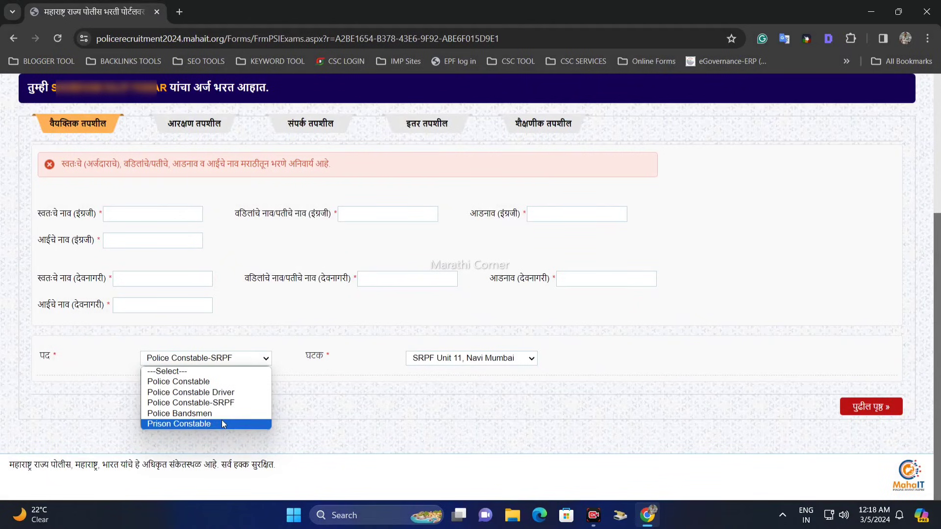
click(216, 382)
click(474, 364)
scroll(456, 232, down, 5)
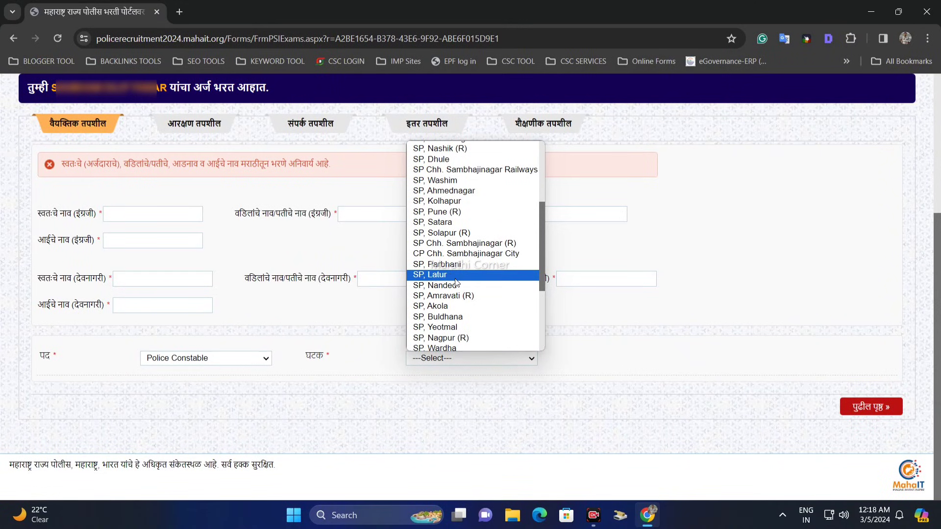
scroll(457, 285, up, 2)
scroll(456, 287, down, 3)
scroll(457, 290, up, 5)
scroll(457, 293, down, 7)
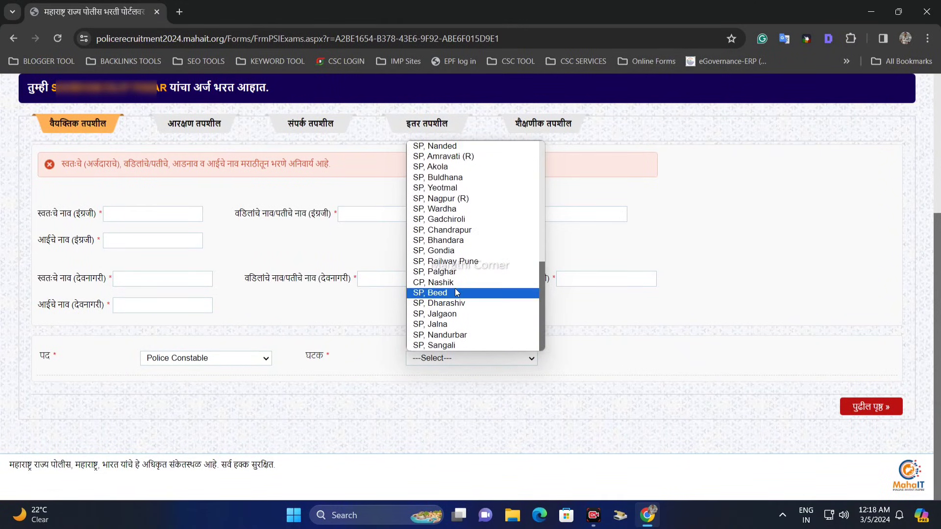
scroll(456, 292, up, 6)
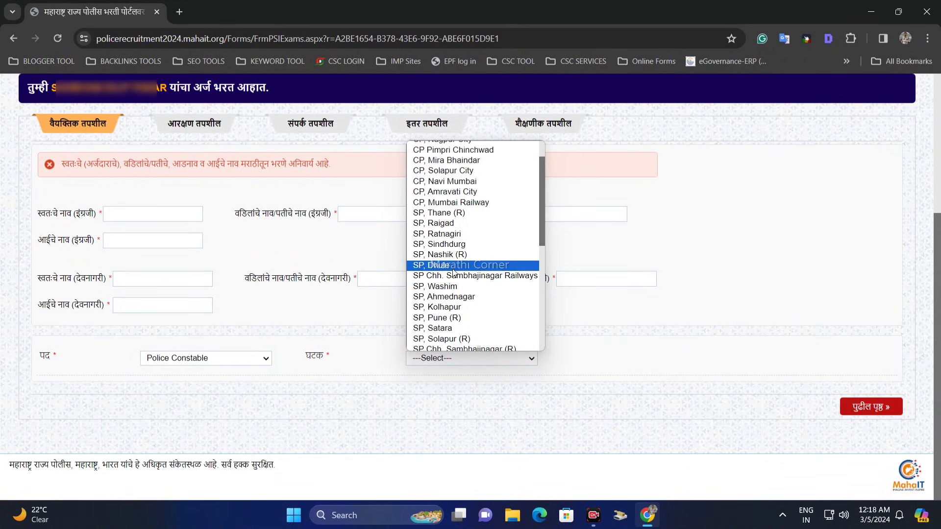
click(459, 317)
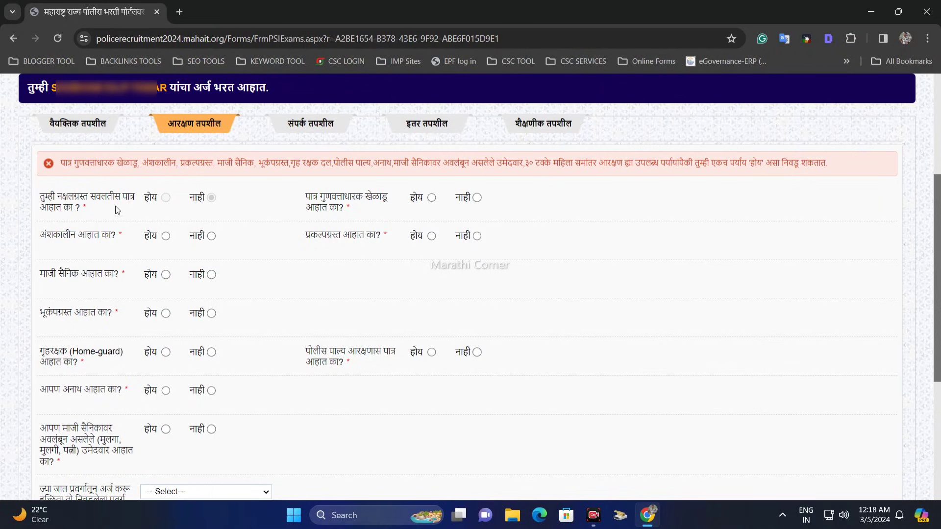
Answer नाही to the part-time (अंशकालीन) and ex-serviceman (माजी सैनिक) reservation questions.
scroll(115, 206, down, 1)
drag(48, 178, 111, 178)
click(118, 179)
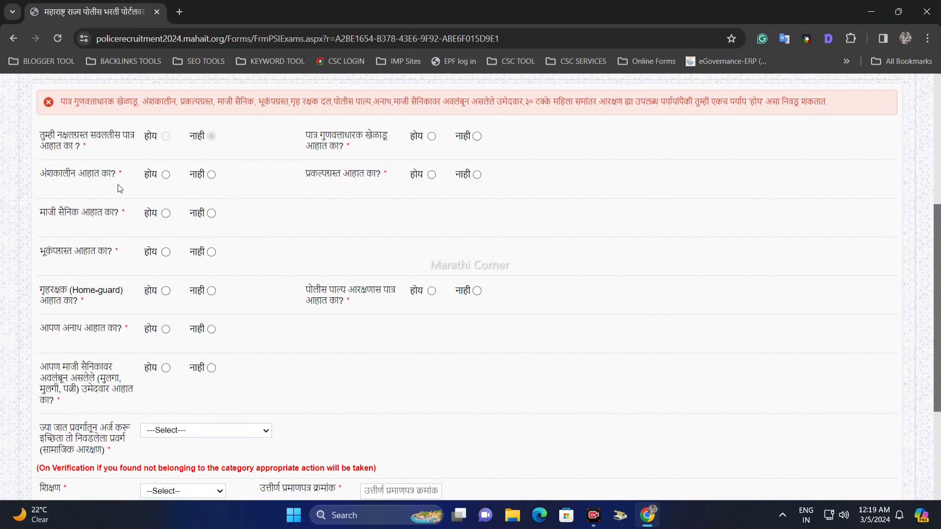
click(167, 175)
click(211, 175)
drag(46, 217, 119, 216)
click(120, 218)
click(166, 213)
click(211, 213)
Answer नाही to the earthquake-affected (भूकंपग्रस्त) and Home-guard (गृहरक्षक) reservation questions.
scroll(131, 242, down, 1)
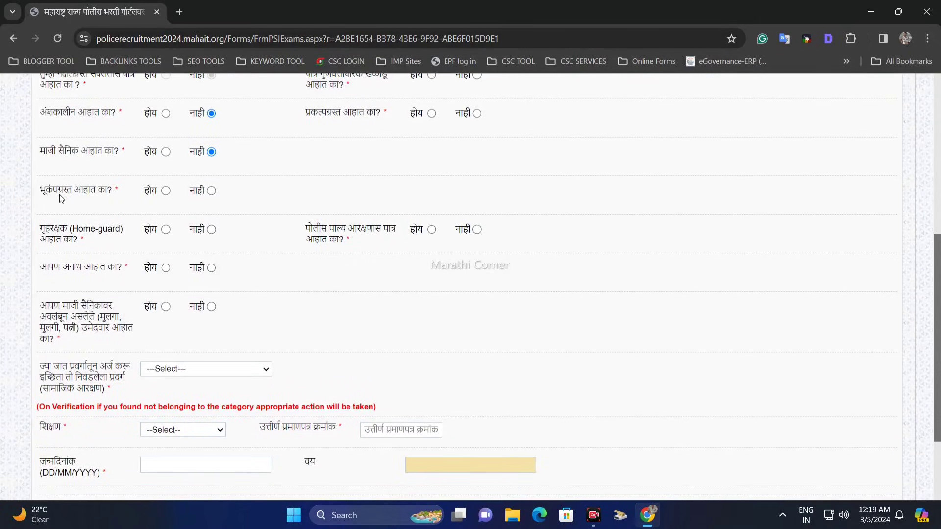
drag(59, 195, 96, 193)
click(166, 191)
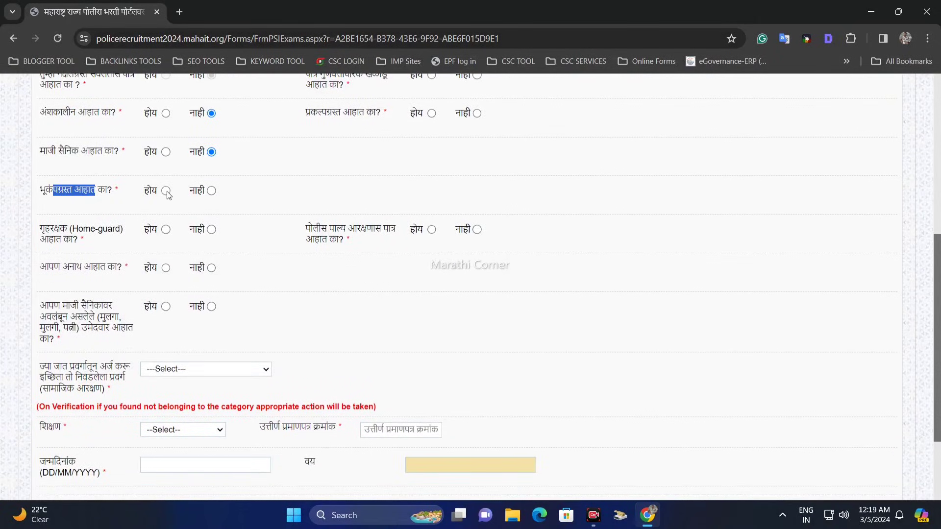
click(211, 190)
click(44, 233)
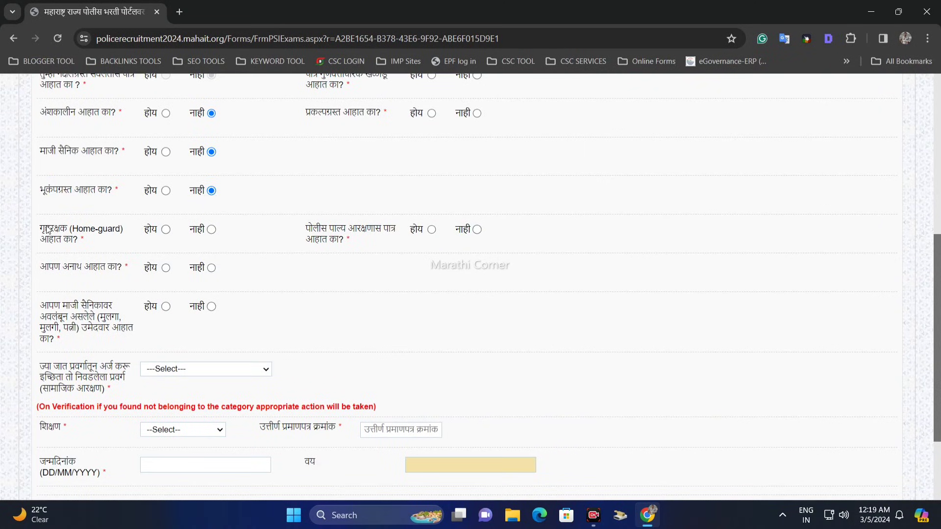
drag(39, 228, 138, 231)
click(64, 238)
click(166, 230)
click(211, 230)
Answer नाही to the orphan (अनाथ) question and to being a dependant of an ex-serviceman (माजी सैनिकावर अवलंबून).
drag(49, 268, 105, 268)
click(165, 269)
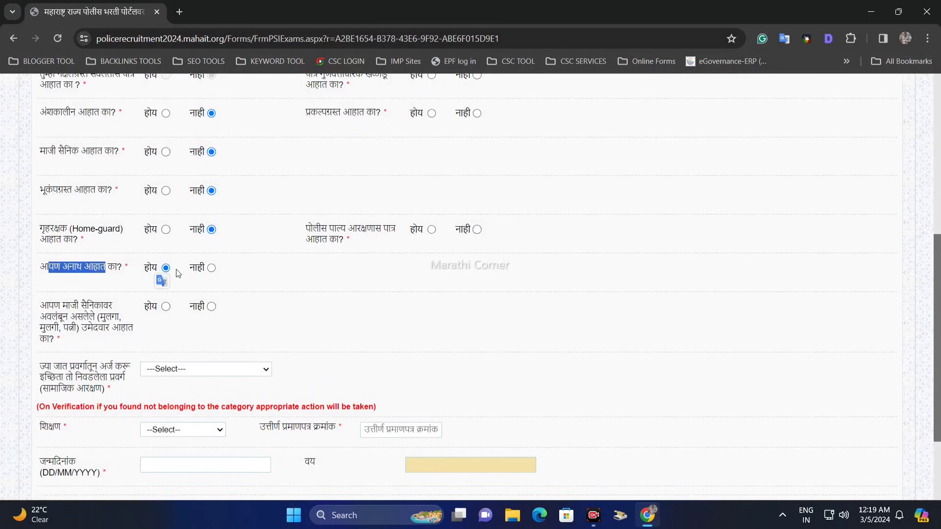
click(211, 268)
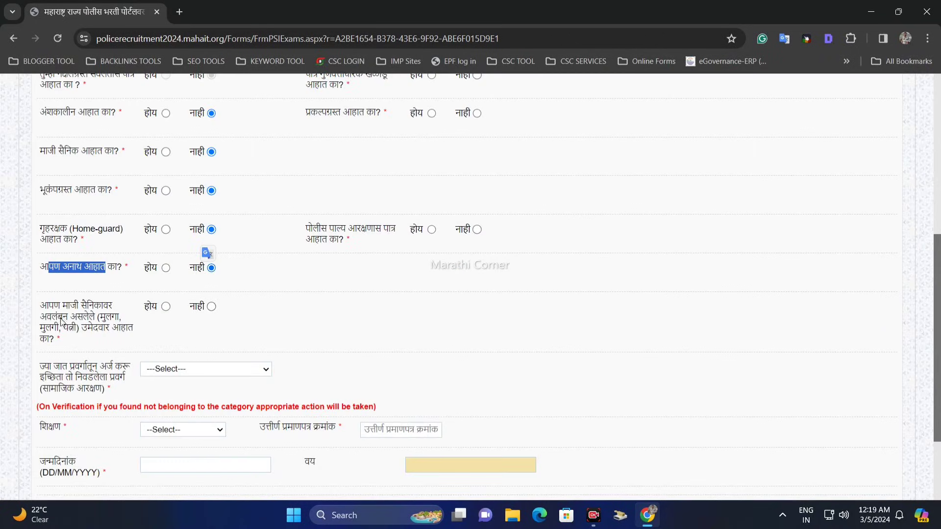
drag(49, 306, 112, 329)
click(81, 318)
click(73, 327)
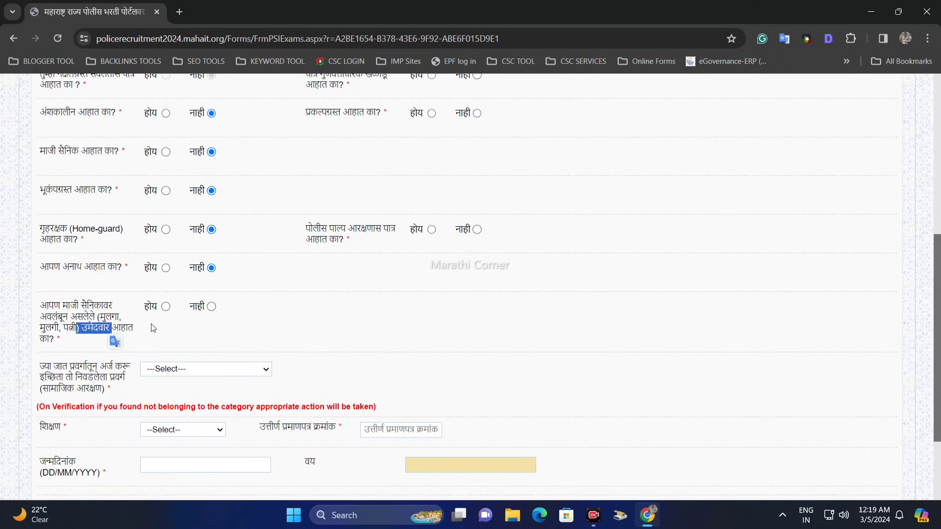
click(165, 307)
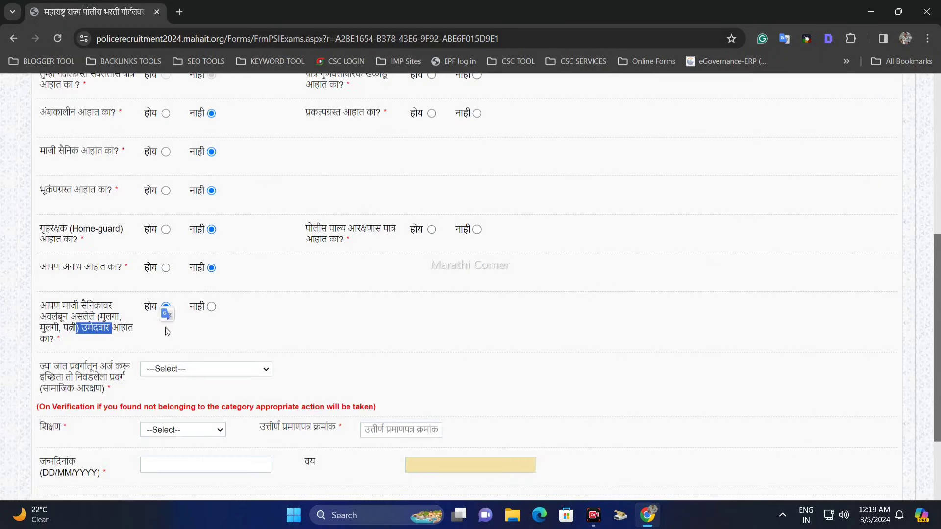
click(211, 307)
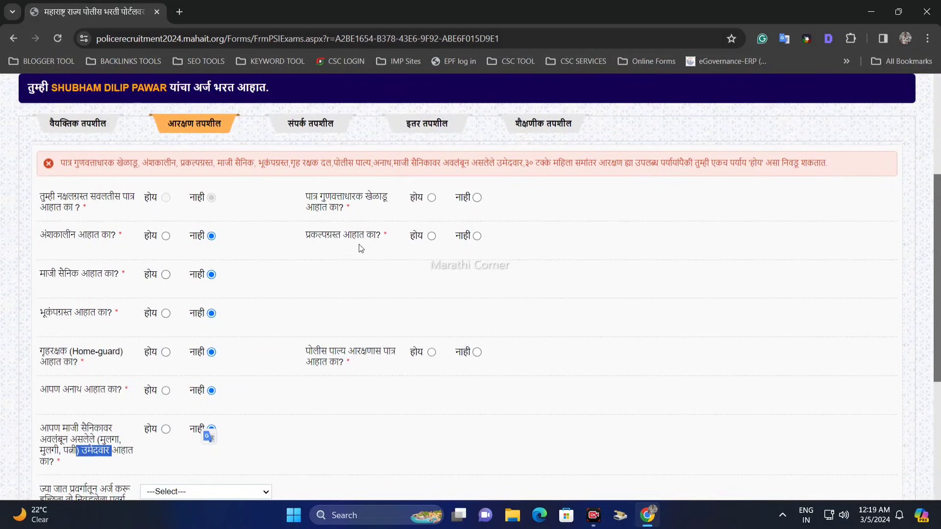
Answer नाही to the qualified sportsperson (गुणवत्ताधारक खेळाडू) and project-affected (प्रकल्पग्रस्त) questions.
drag(294, 193, 389, 198)
click(380, 198)
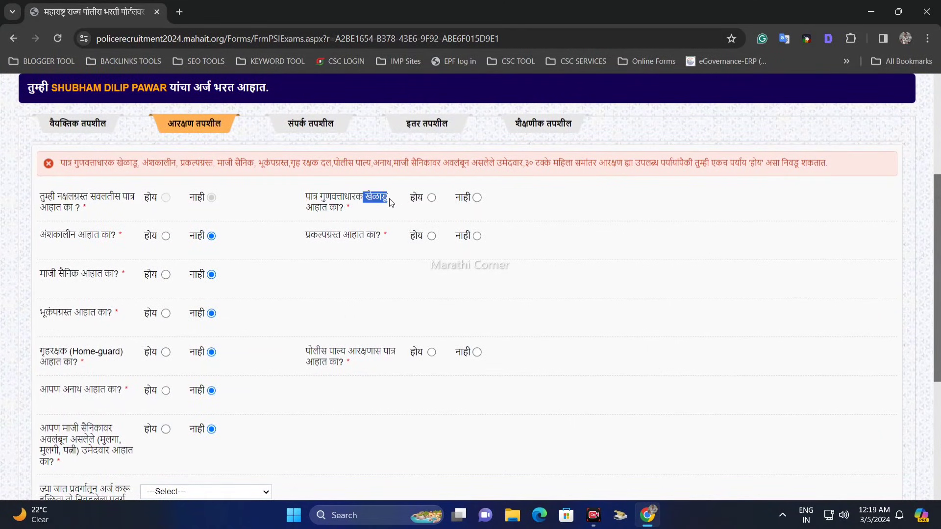
click(431, 198)
click(477, 198)
click(411, 253)
drag(313, 241, 382, 237)
click(384, 238)
click(431, 236)
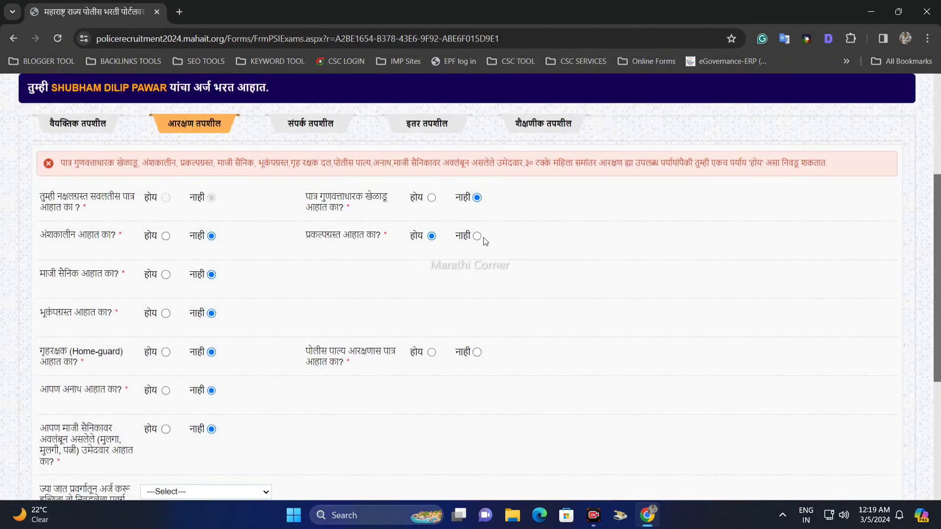
click(477, 236)
Answer नाही to the question on eligibility for the police ward reservation (पोलीस पाल्य आरक्षण).
scroll(422, 260, down, 1)
drag(304, 295, 383, 293)
click(392, 294)
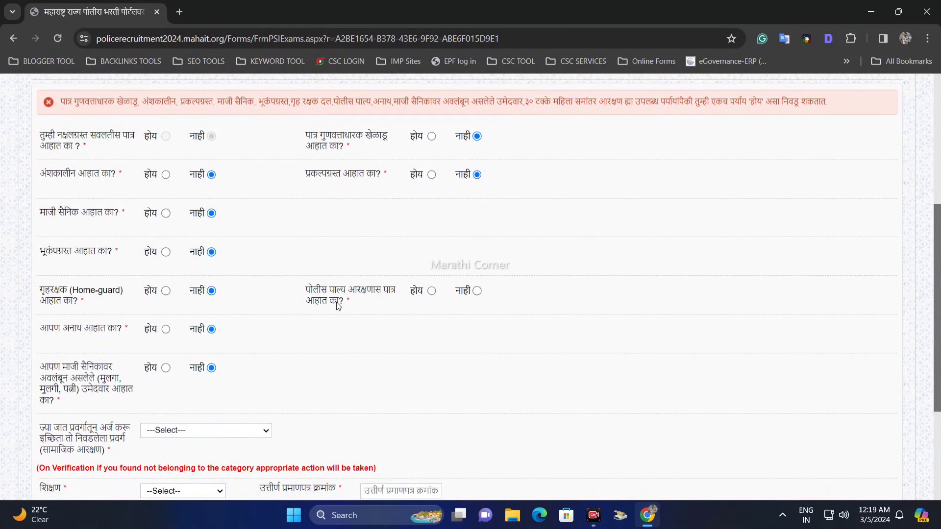
click(432, 291)
click(476, 291)
Choose SC as the caste category (सामाजिक आरक्षण) for the application.
scroll(332, 230, down, 3)
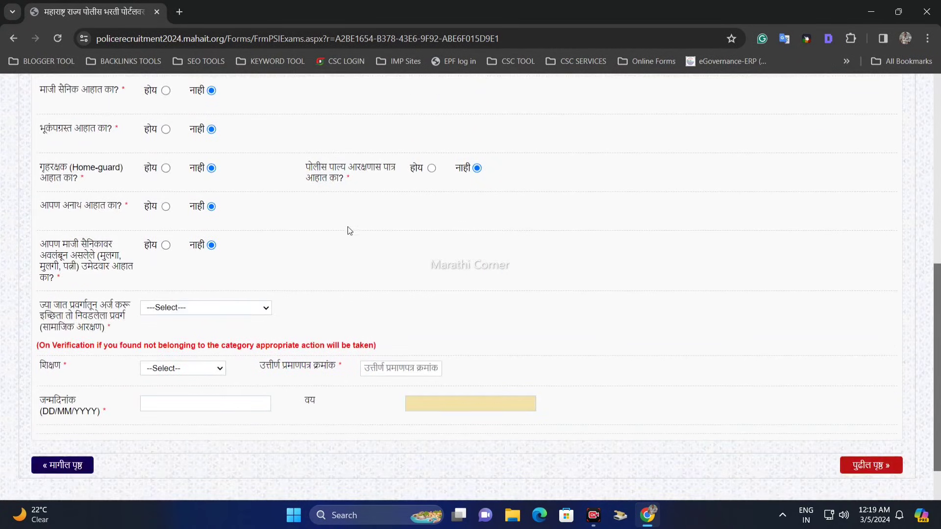
drag(39, 251, 96, 263)
drag(83, 258, 119, 263)
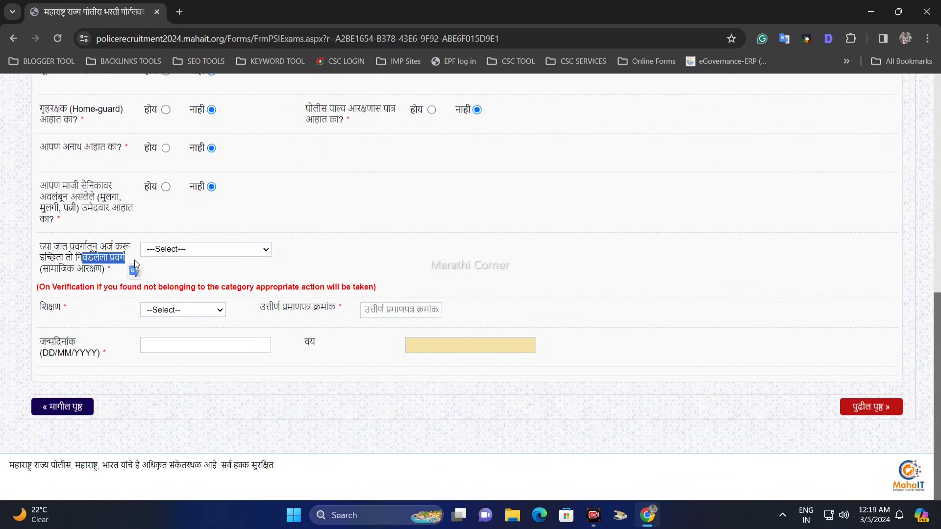
click(133, 267)
click(177, 250)
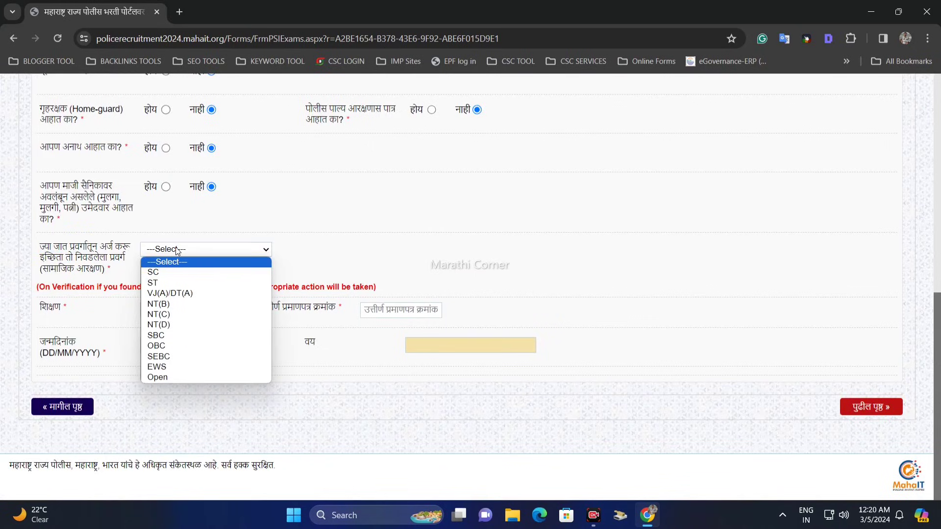
click(172, 272)
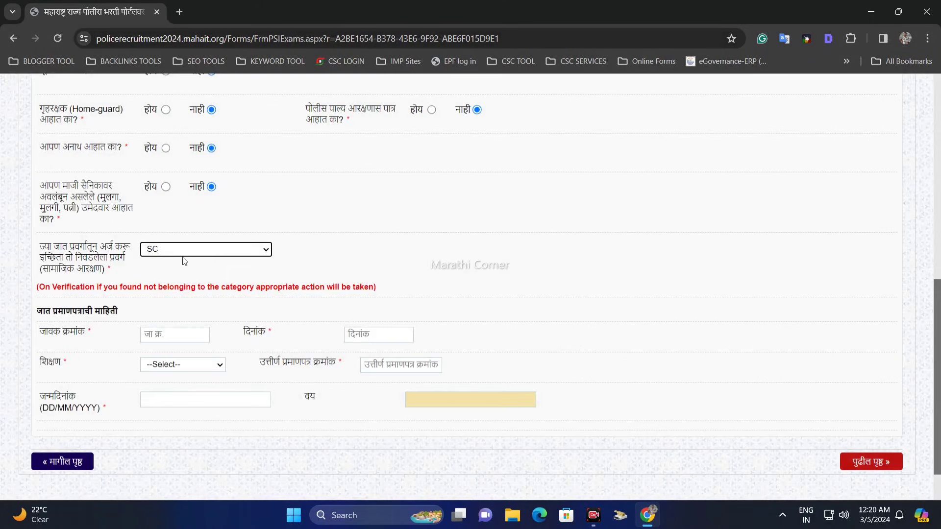
Try the ST, VJ(A)/DT(A) and NT(D) options for the caste category (सामाजिक आरक्षण).
click(186, 251)
click(173, 274)
click(169, 254)
click(181, 251)
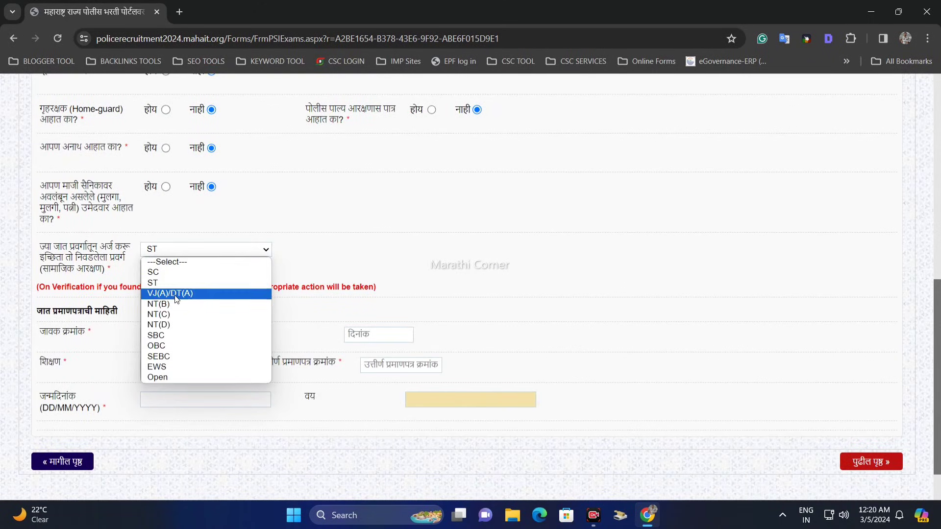
click(176, 294)
click(186, 258)
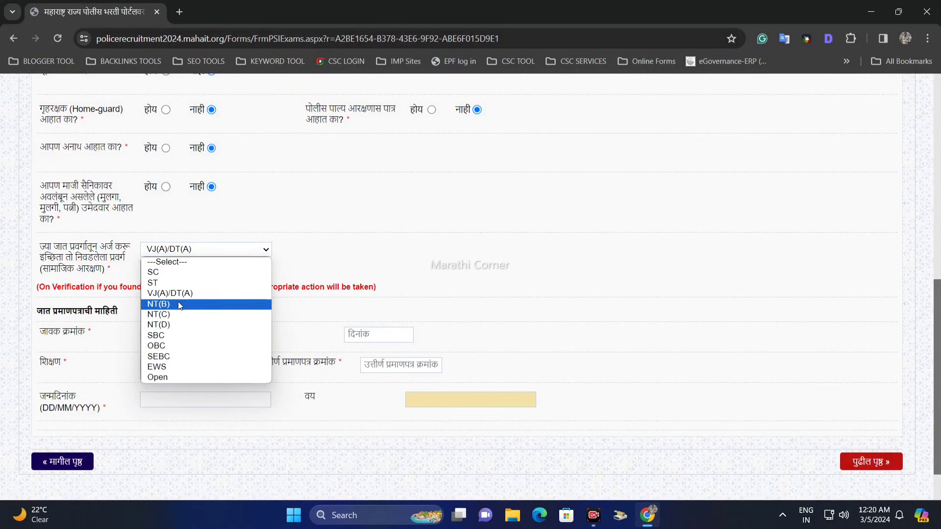
click(177, 324)
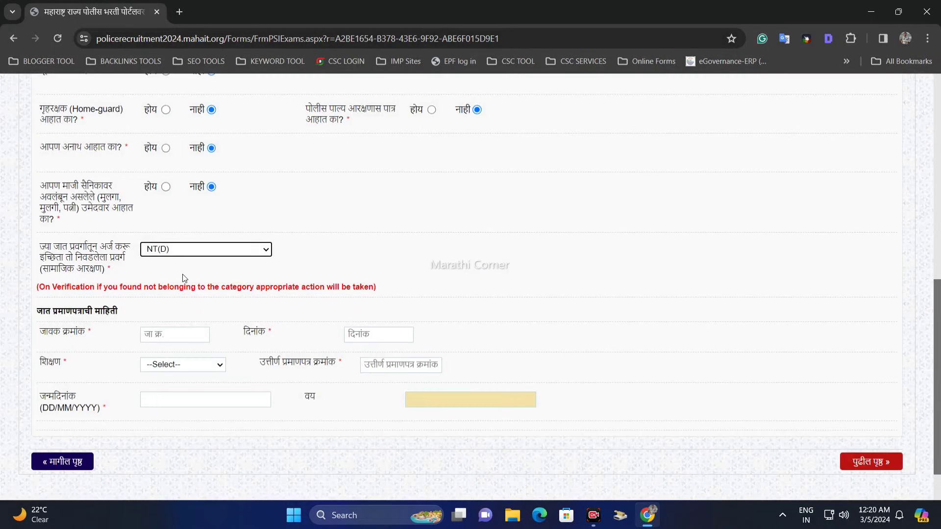
Try the SBC, OBC and SEBC options for the caste category (सामाजिक आरक्षण).
click(175, 253)
click(168, 337)
click(160, 253)
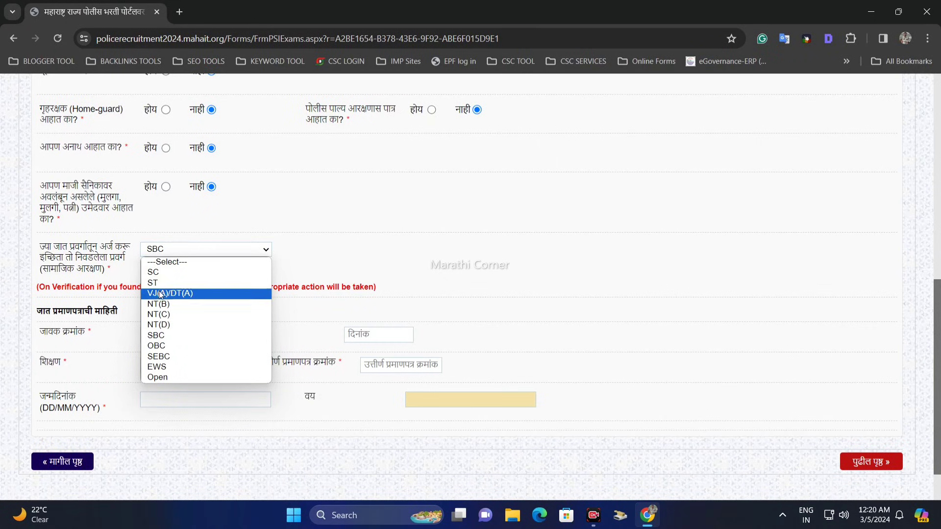
click(176, 346)
click(176, 252)
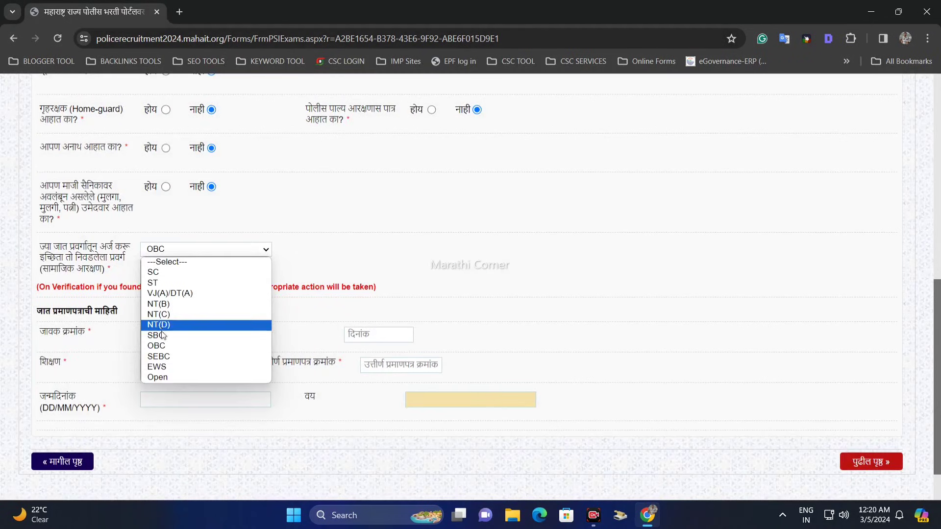
click(176, 357)
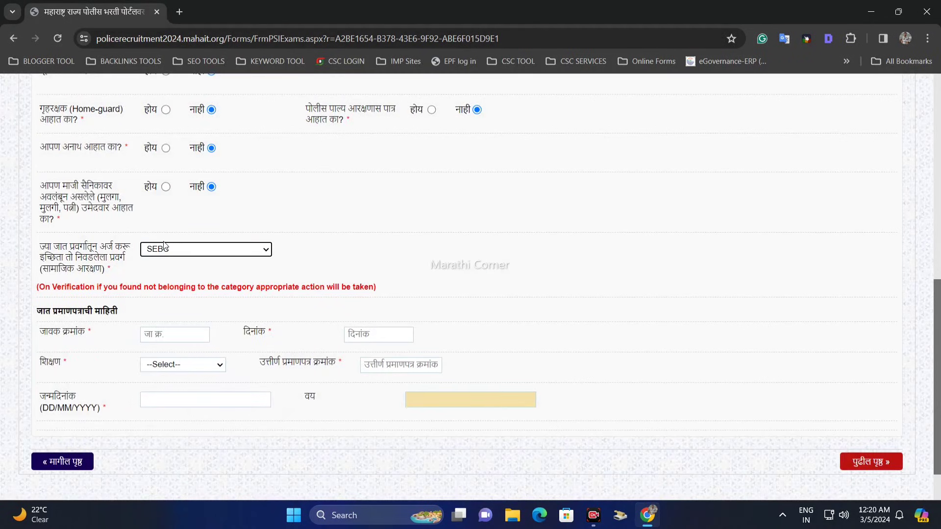
click(163, 255)
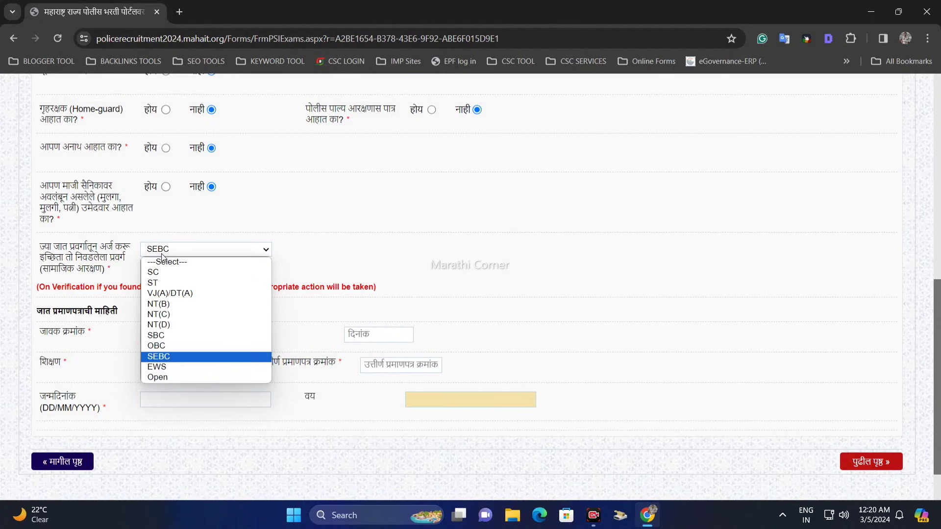
click(177, 355)
Try the EWS and Open options for the caste category (सामाजिक आरक्षण).
click(173, 255)
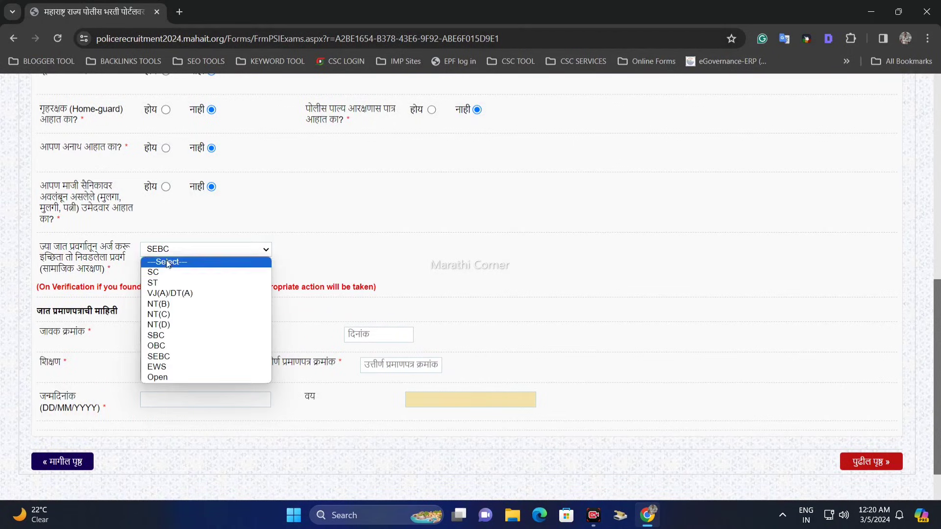
click(177, 368)
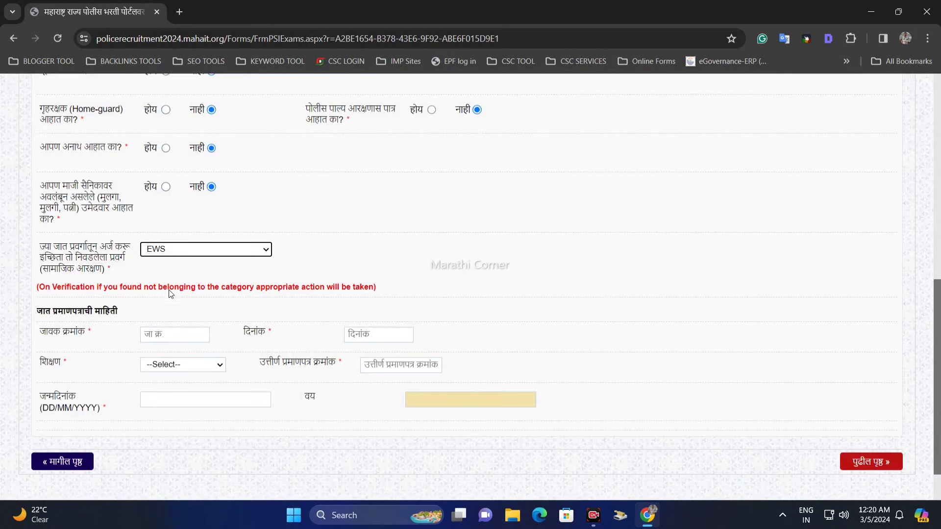
click(175, 254)
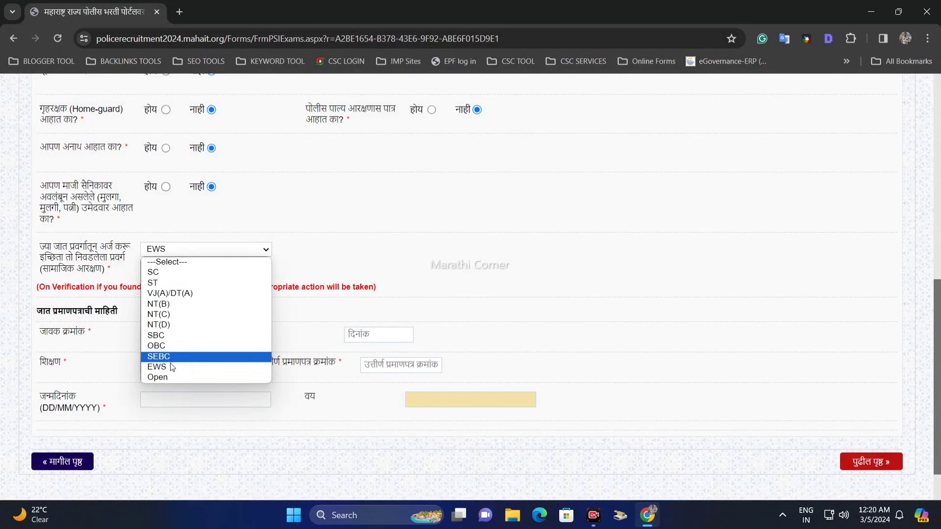
click(169, 366)
click(169, 255)
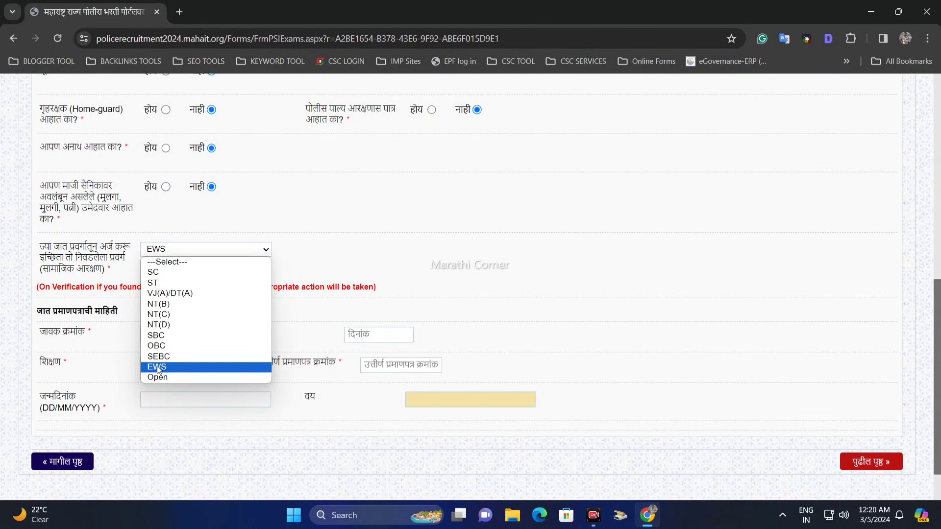
click(175, 377)
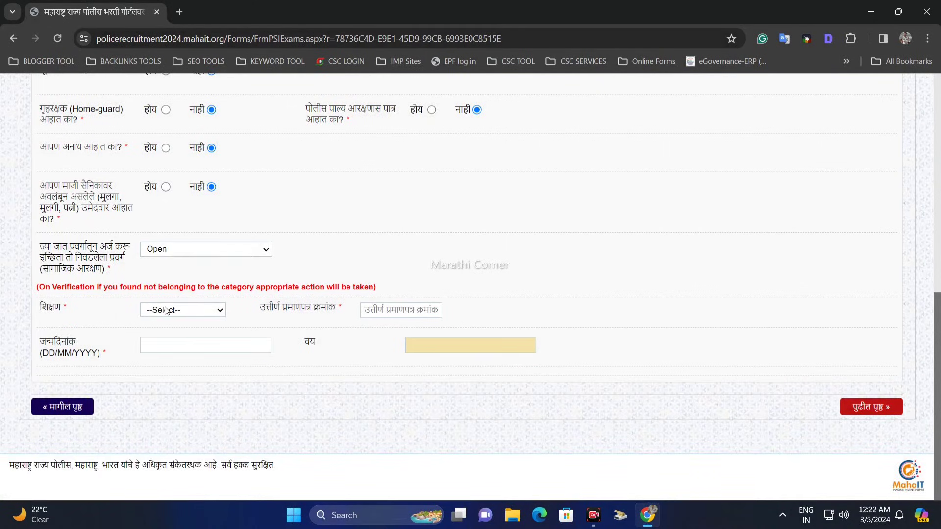
Choose OBC as the caste category and go to the caste certificate's outward number (जावक क्रमांक) field.
click(174, 251)
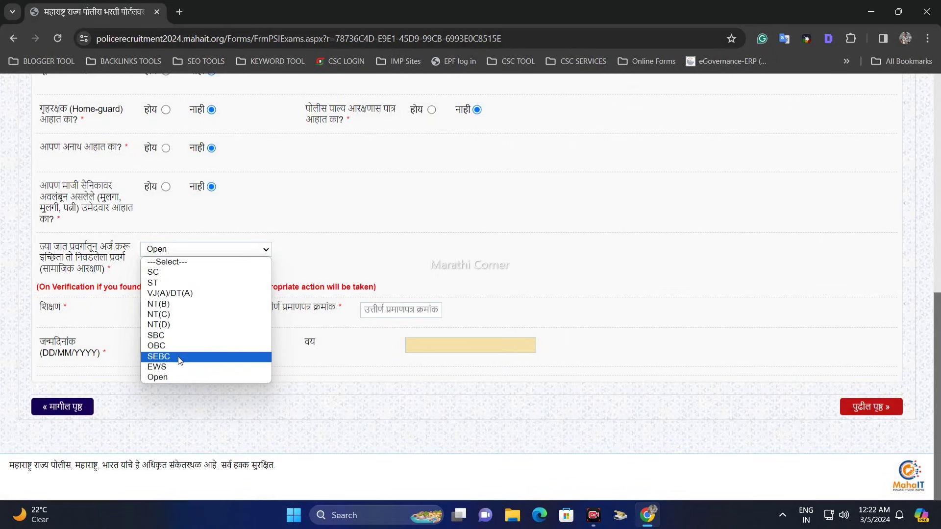
click(162, 348)
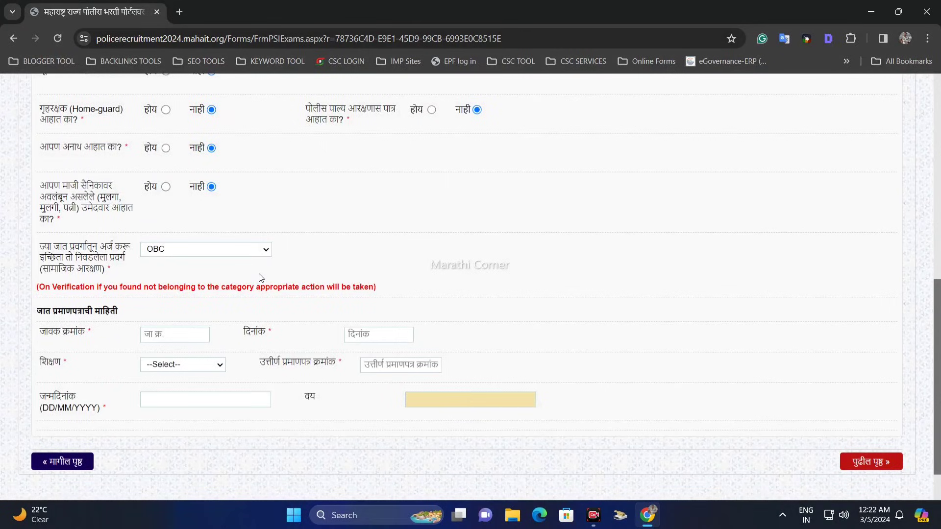
drag(42, 280, 79, 280)
click(168, 277)
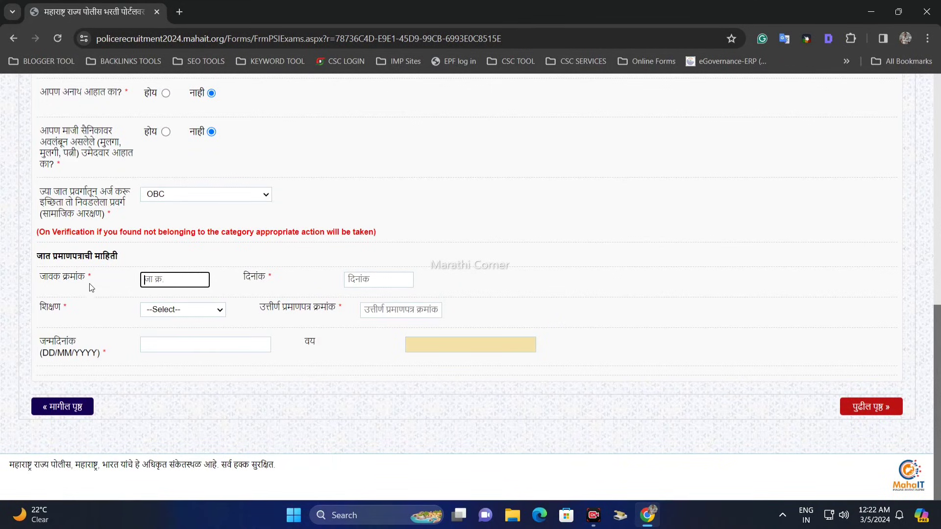
drag(41, 280, 92, 278)
click(201, 276)
Set the caste certificate's date (दिनांक) to 18/01/2024.
drag(246, 280, 330, 280)
click(377, 280)
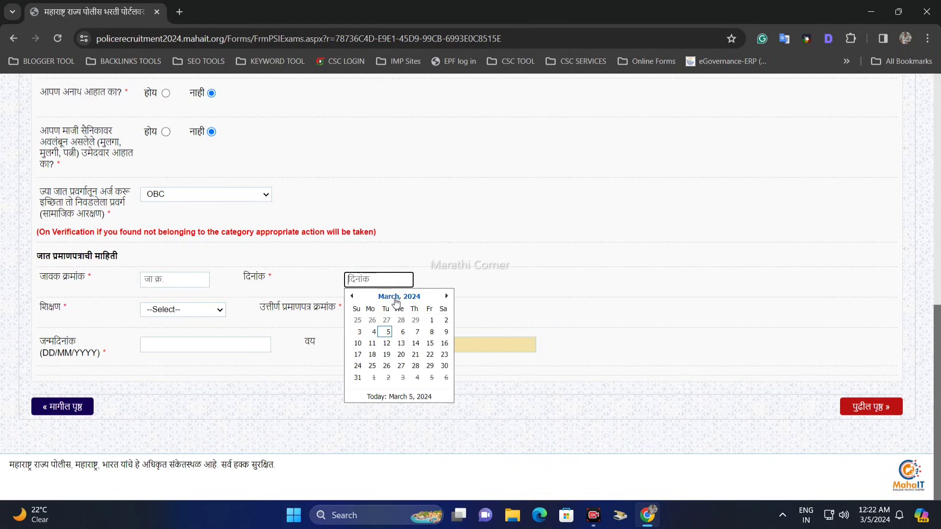
click(394, 297)
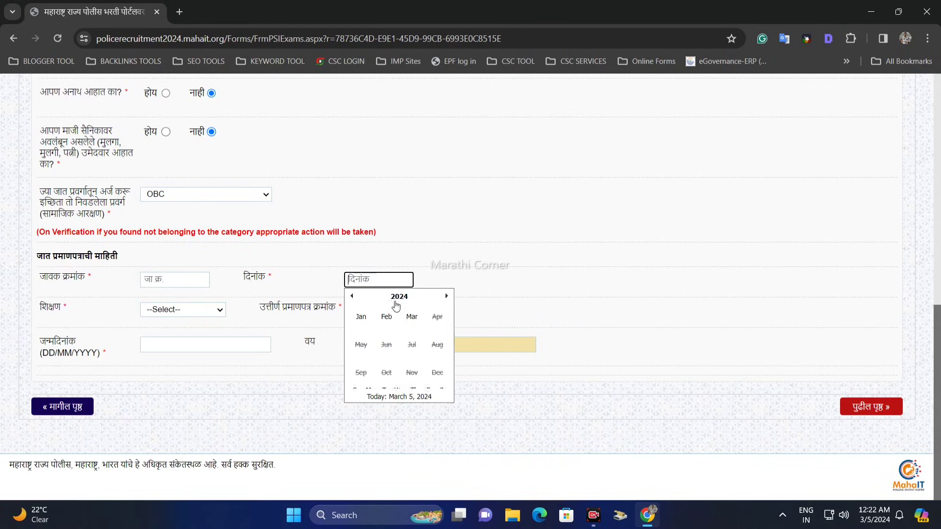
click(361, 320)
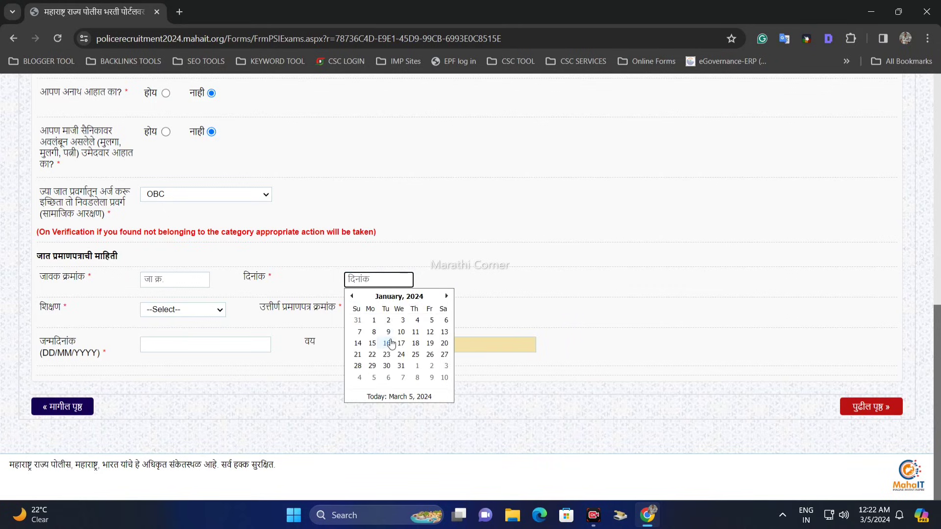
click(415, 346)
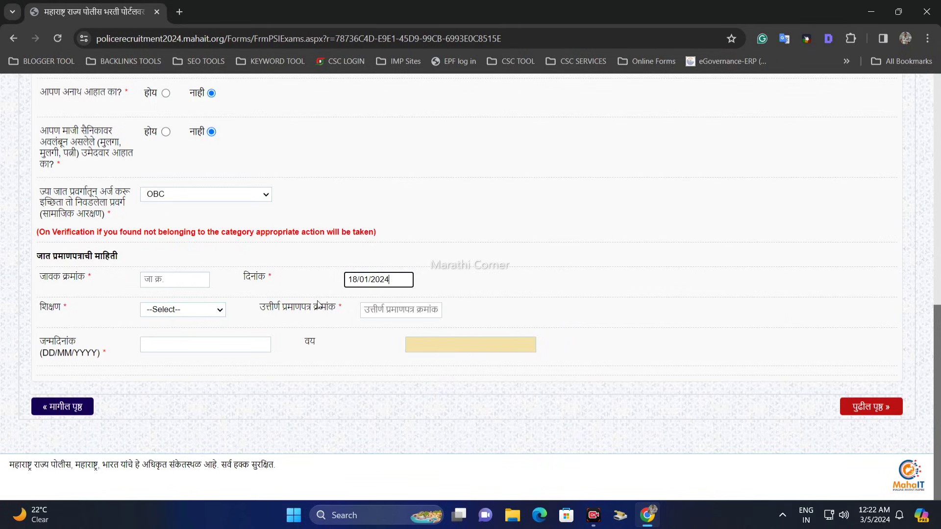
click(146, 299)
Set the education (शिक्षण) to एच.एस.सी / 12th.
drag(38, 308, 50, 309)
click(162, 310)
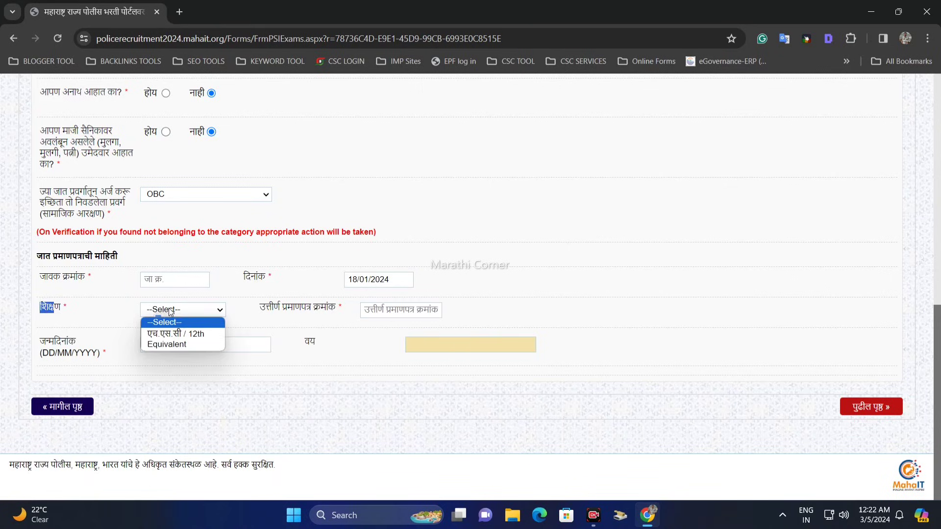
click(190, 333)
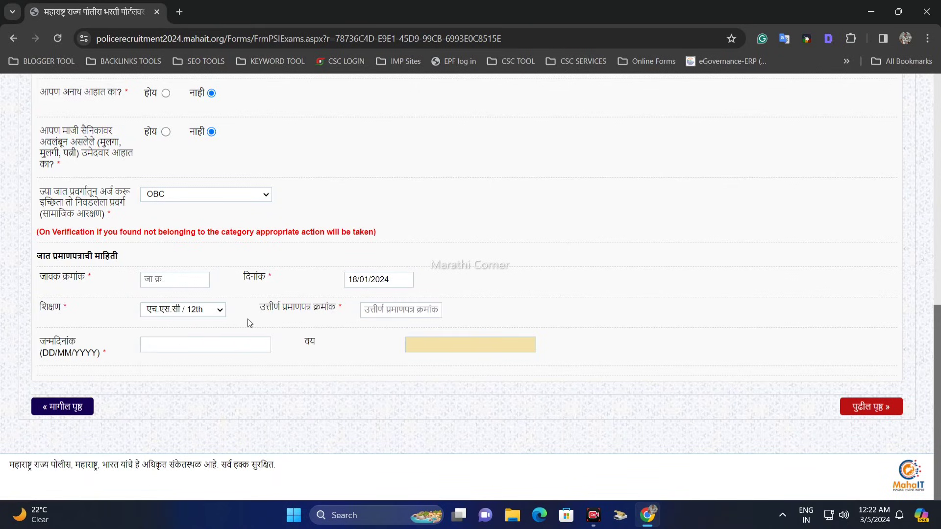
Try the Equivalent option for education and switch back to एच.एस.सी / 12th.
click(219, 310)
click(198, 315)
click(203, 313)
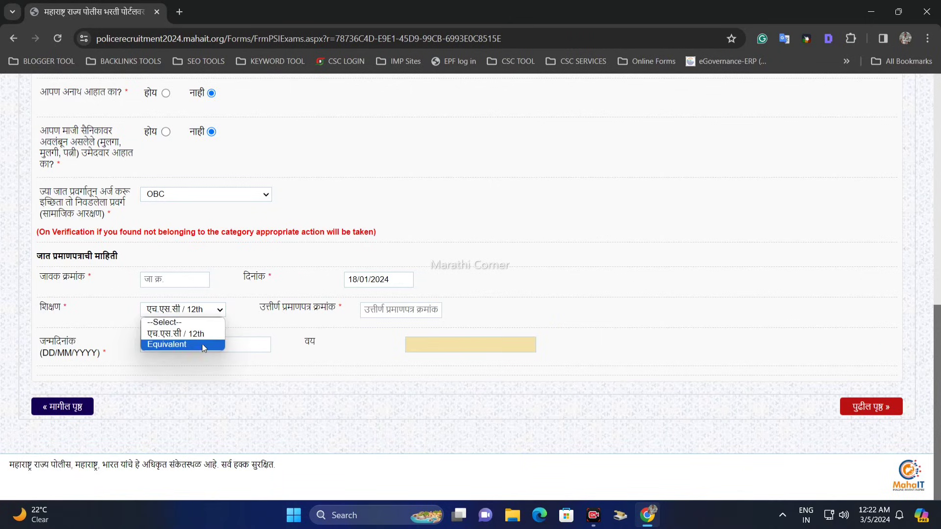
click(202, 344)
click(203, 310)
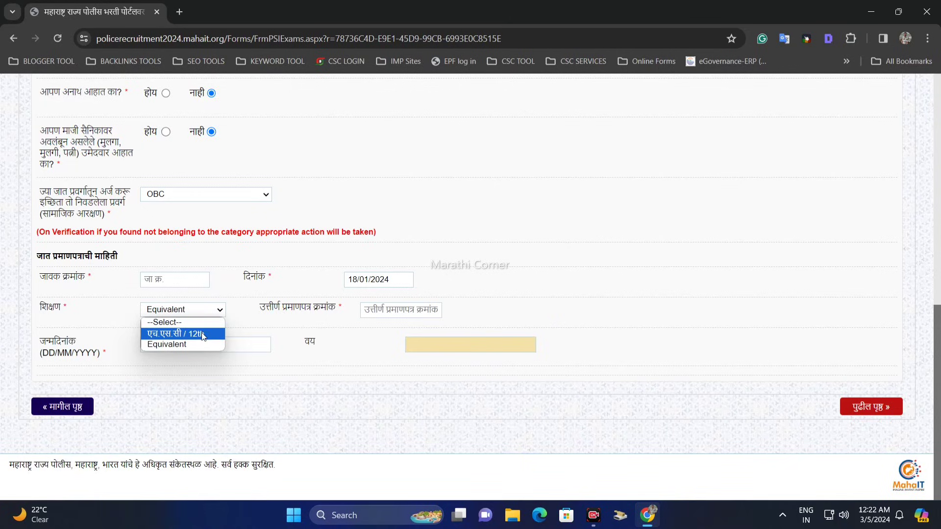
click(202, 332)
Go to the passing certificate number (उत्तीर्ण प्रमाणपत्र क्रमांक) field.
drag(267, 308, 358, 309)
click(390, 311)
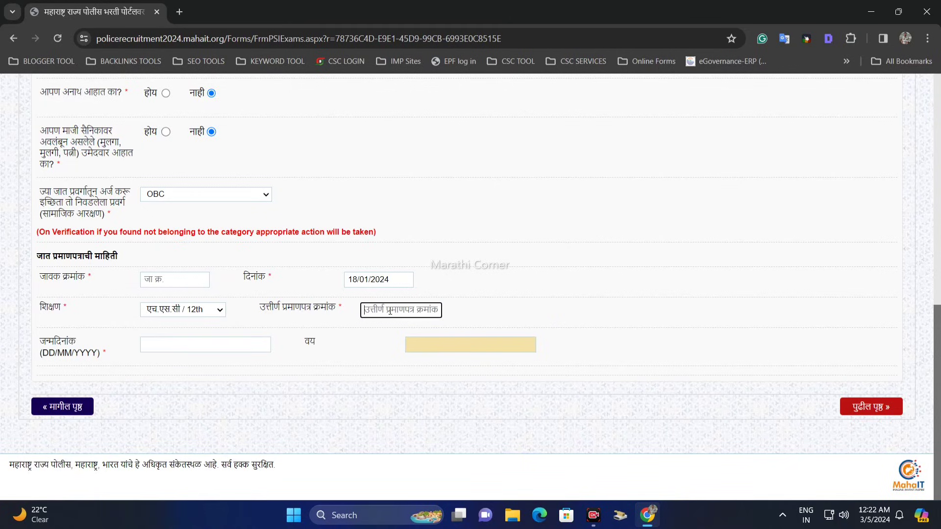
drag(261, 308, 314, 311)
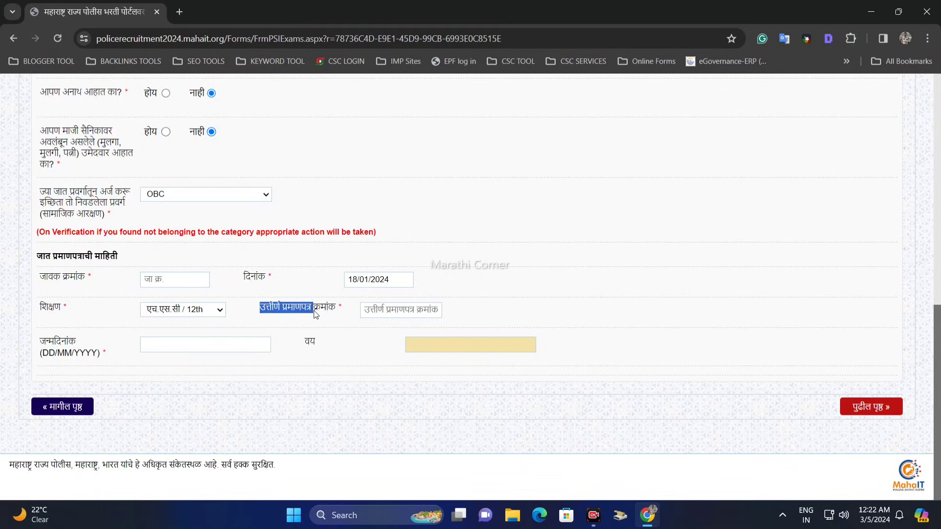
click(383, 310)
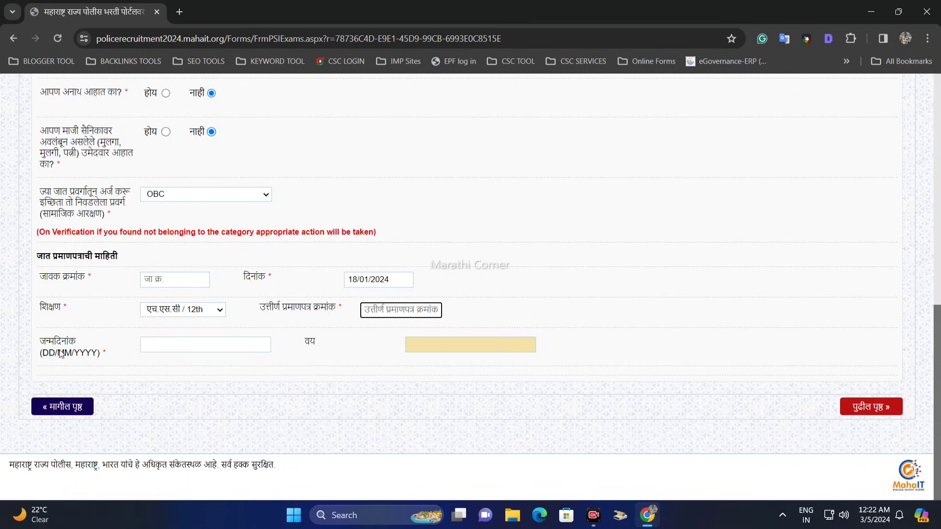
Fill in the candidate's date of birth (जन्मदिनांक) using the calendar.
drag(53, 341, 78, 341)
click(158, 344)
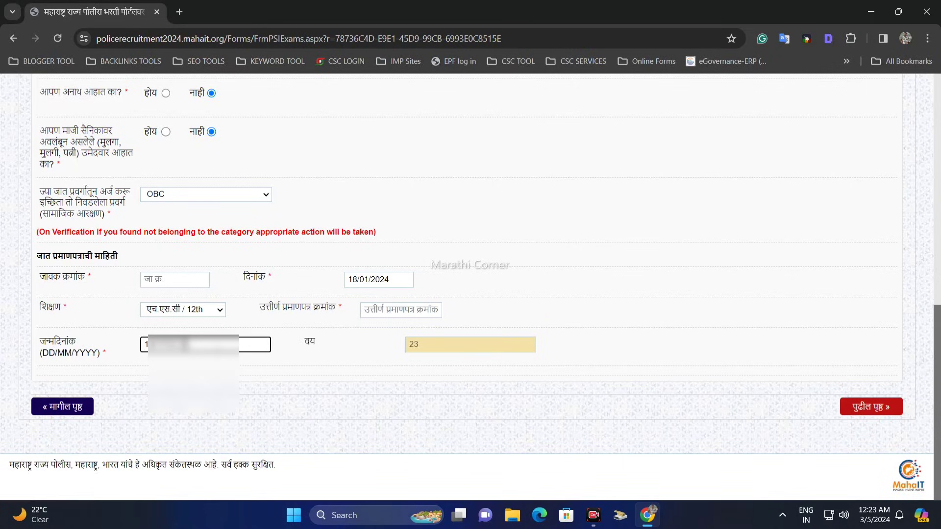
click(186, 344)
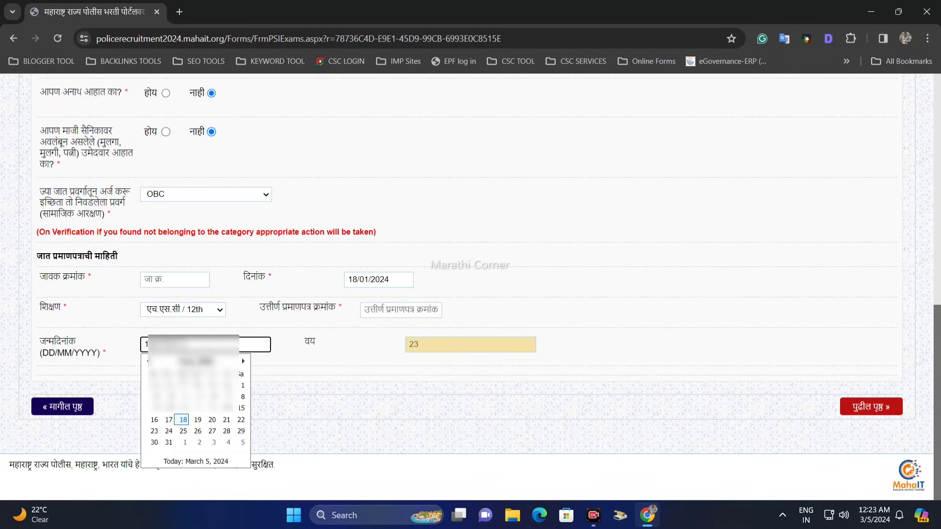
click(184, 420)
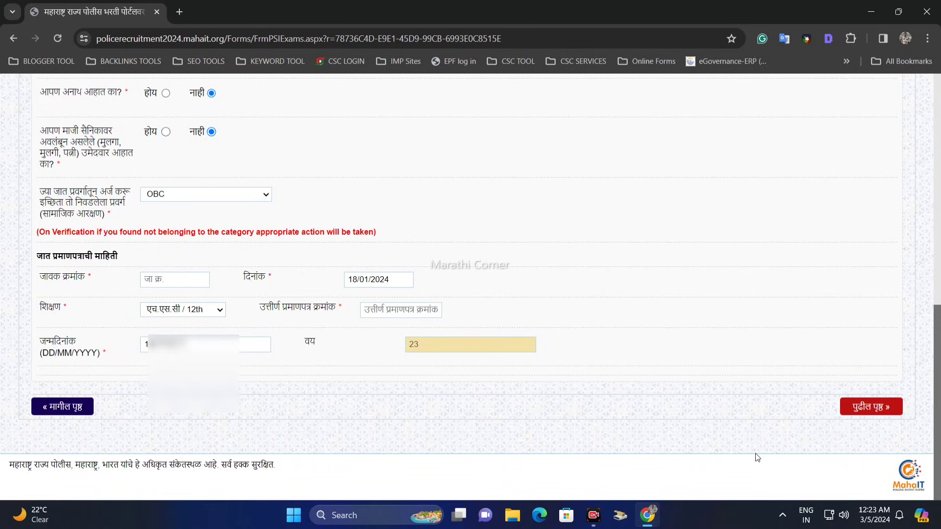
Continue to the contact details (संपर्क तपशील) and go through the contact address fields for house, road and locality (परिसर).
click(848, 412)
scroll(542, 353, up, 3)
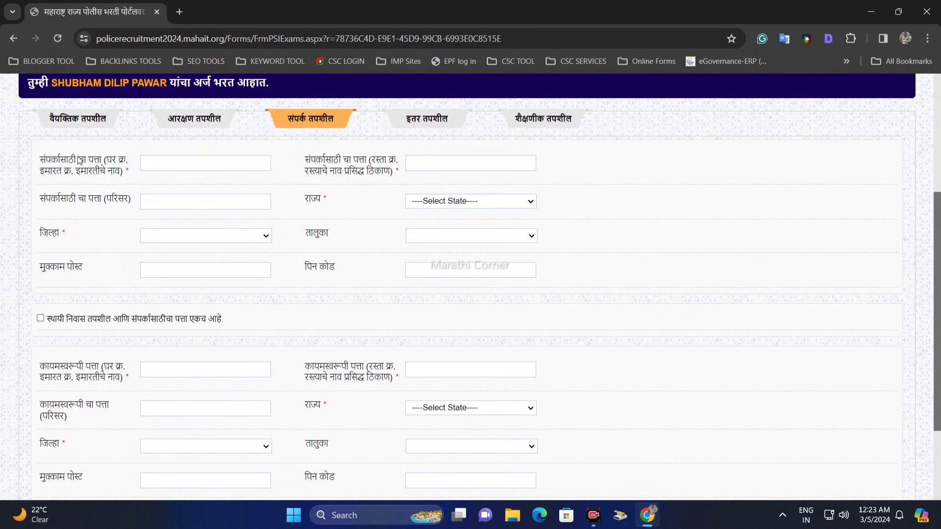
drag(59, 162, 92, 167)
click(170, 162)
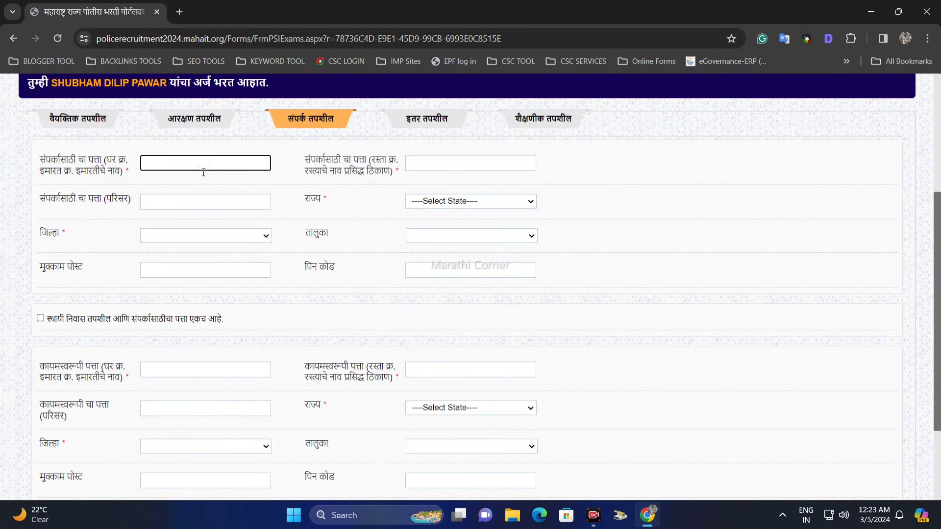
click(327, 166)
click(327, 167)
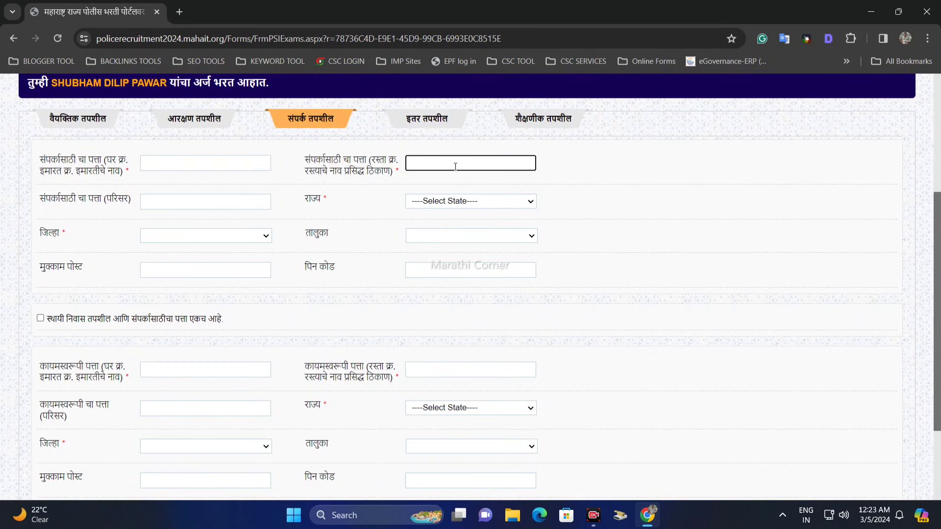
drag(62, 205, 120, 204)
click(174, 203)
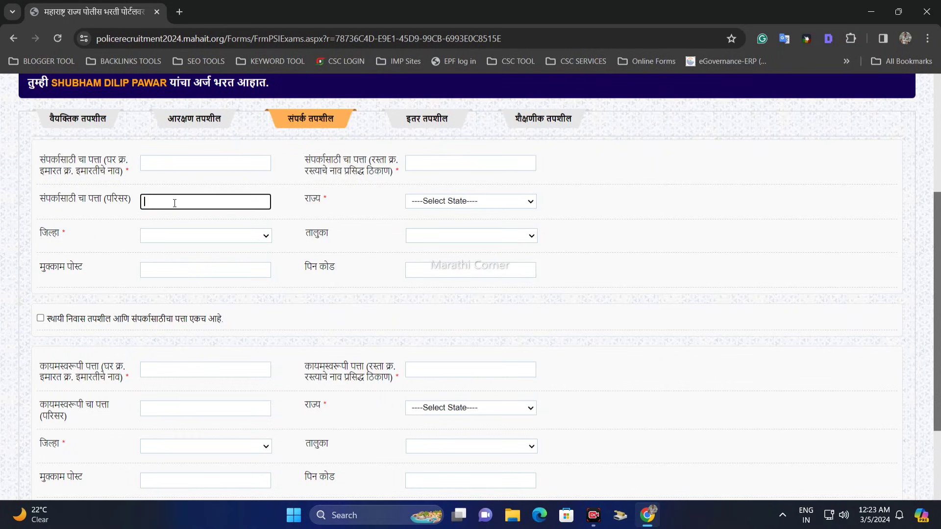
Set the state (राज्य) of the contact address to MAHARASHTRA and review the other state options.
double_click(312, 199)
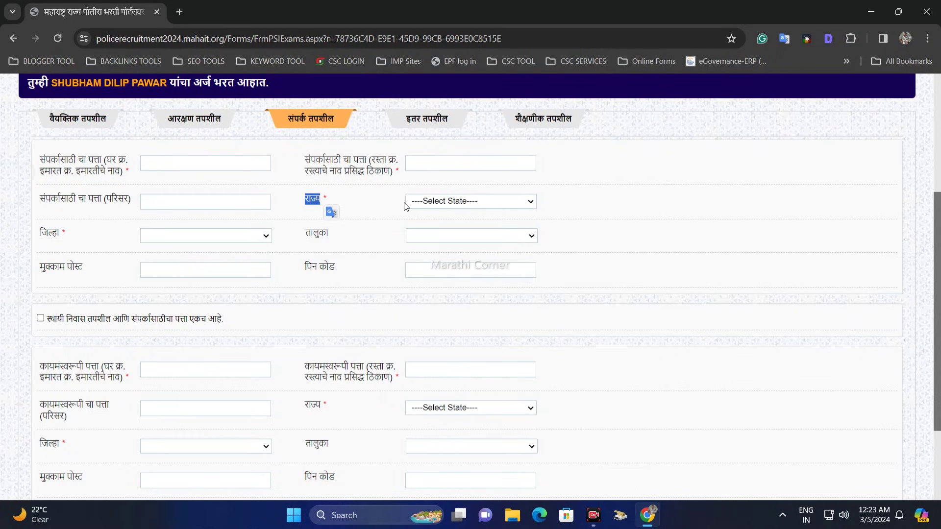
click(441, 202)
click(448, 235)
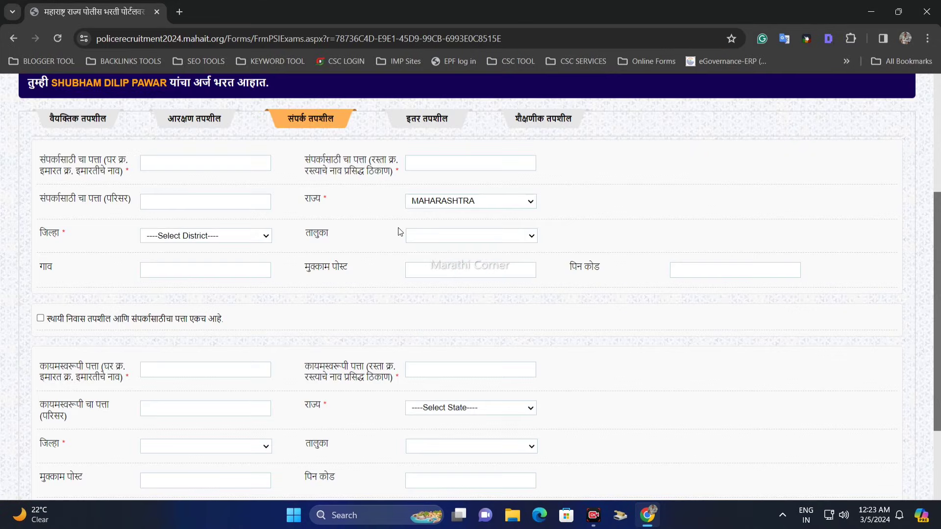
click(419, 203)
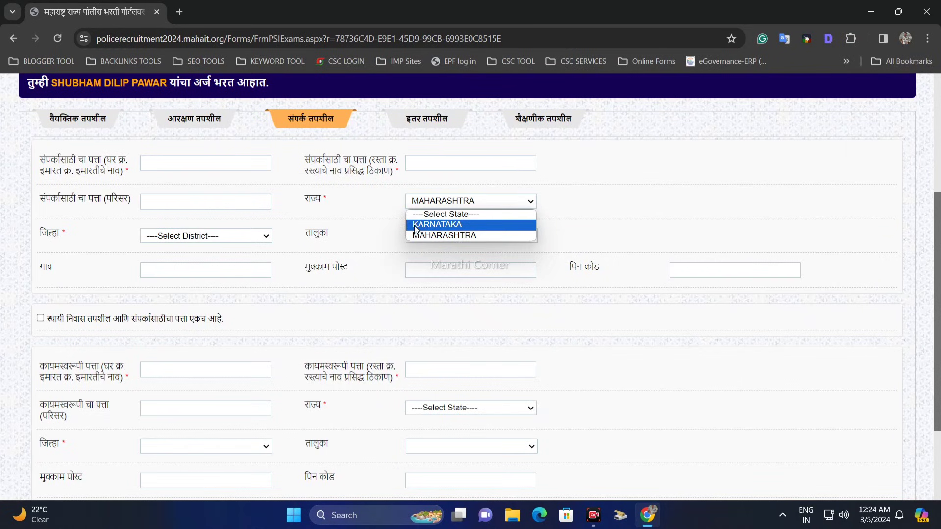
click(388, 228)
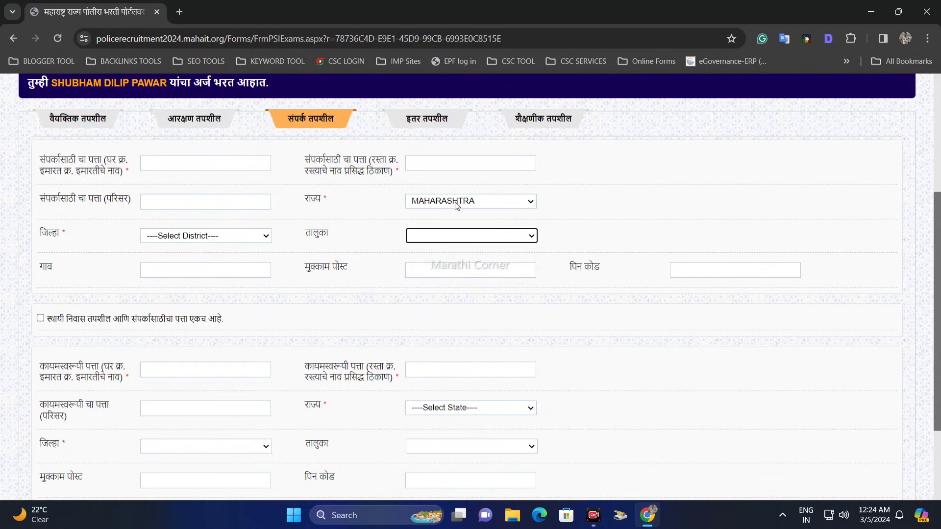
Set the contact address district (जिल्हा) to Pune and the taluka (तालुका) to Purandhar.
click(185, 239)
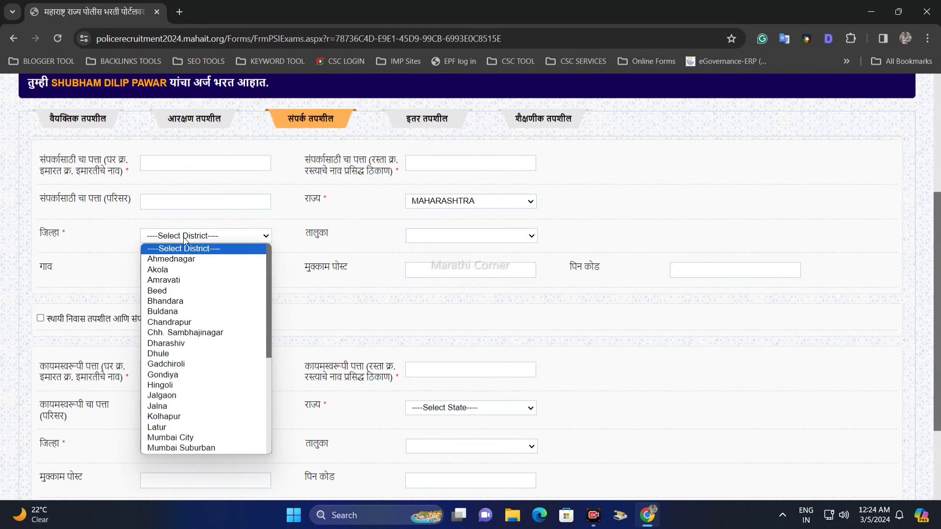
key(p)
key(u)
key(Return)
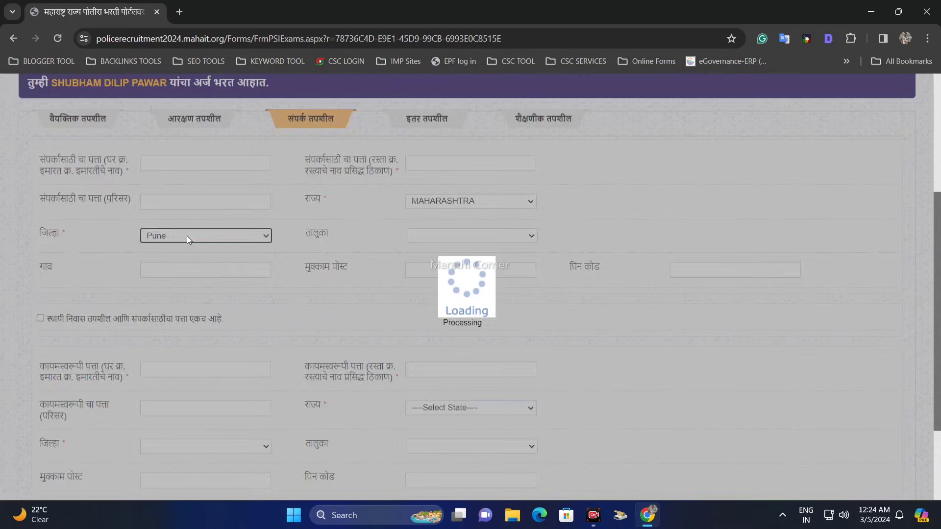
click(460, 237)
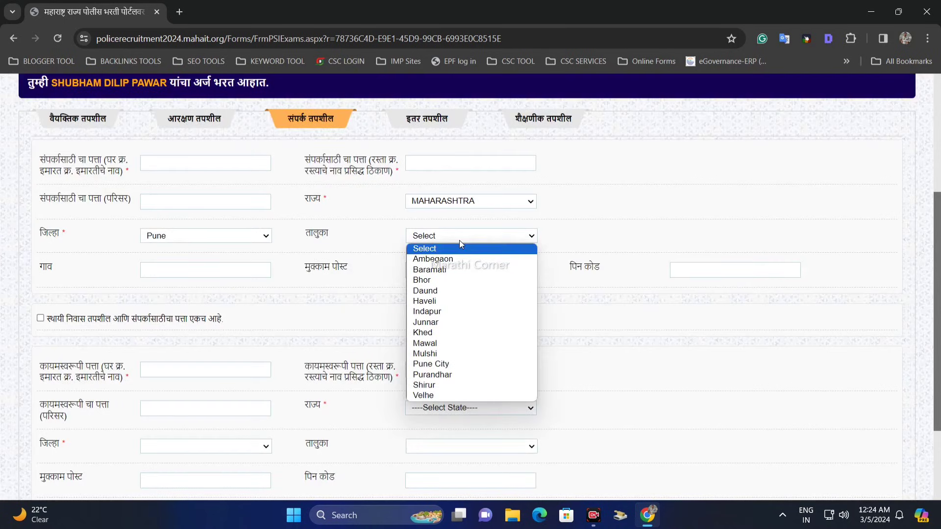
click(465, 374)
Go through the contact address fields for village (गाव), post (मुक्काम पोस्ट) and PIN code (पिन कोड).
click(80, 264)
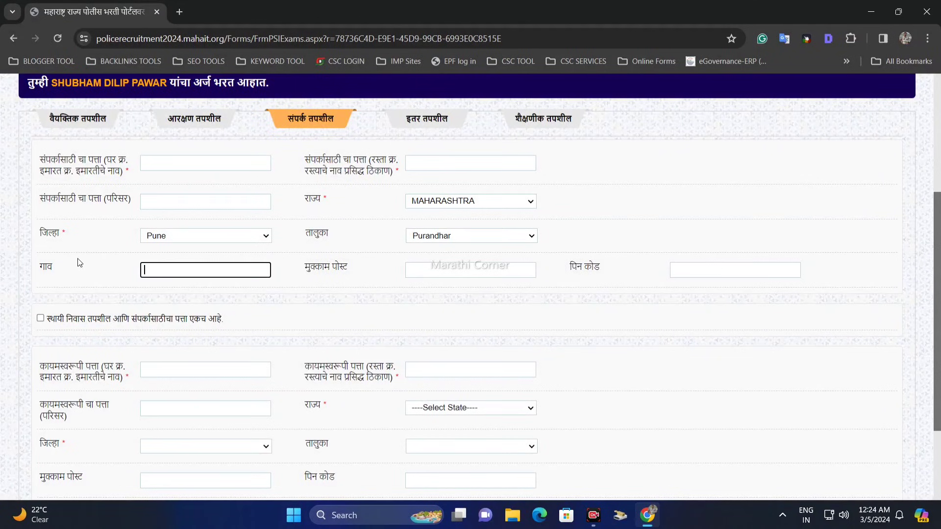
drag(27, 259, 40, 264)
click(164, 264)
drag(311, 268, 387, 273)
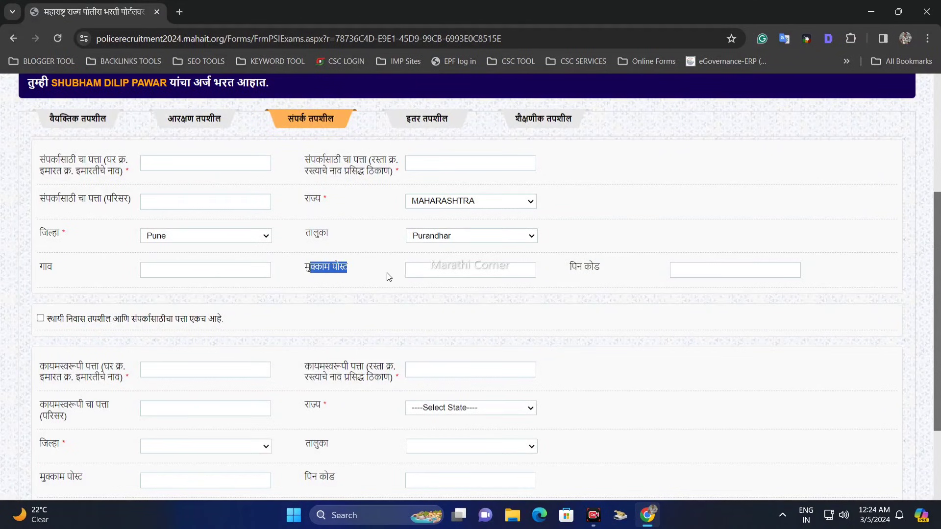
click(490, 275)
drag(579, 268, 676, 273)
click(674, 269)
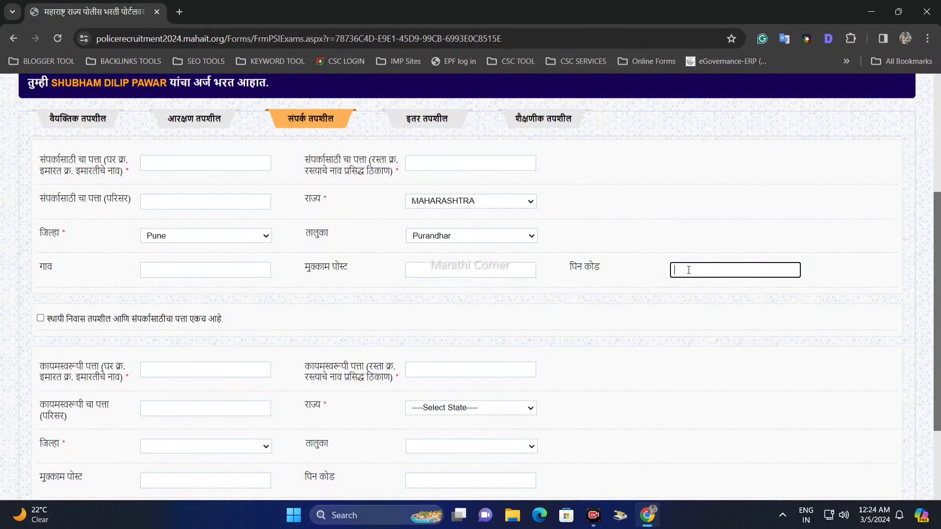
Try the option that the permanent and contact addresses are the same, and turn it off again.
scroll(451, 269, down, 3)
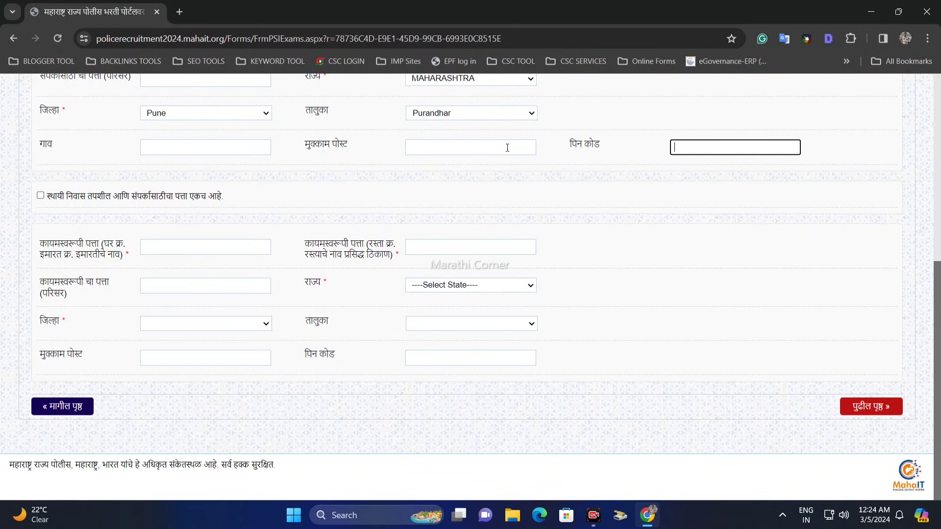
drag(47, 197, 216, 196)
click(64, 207)
click(41, 196)
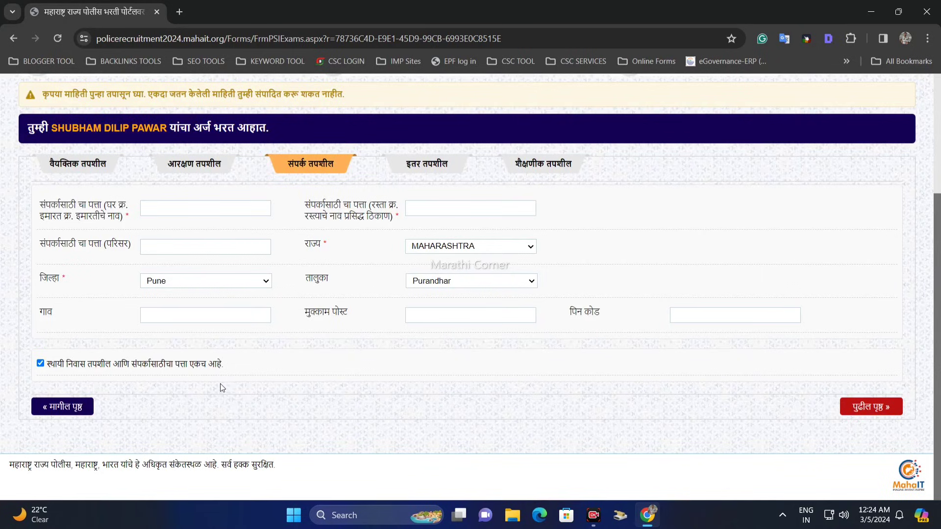
click(41, 365)
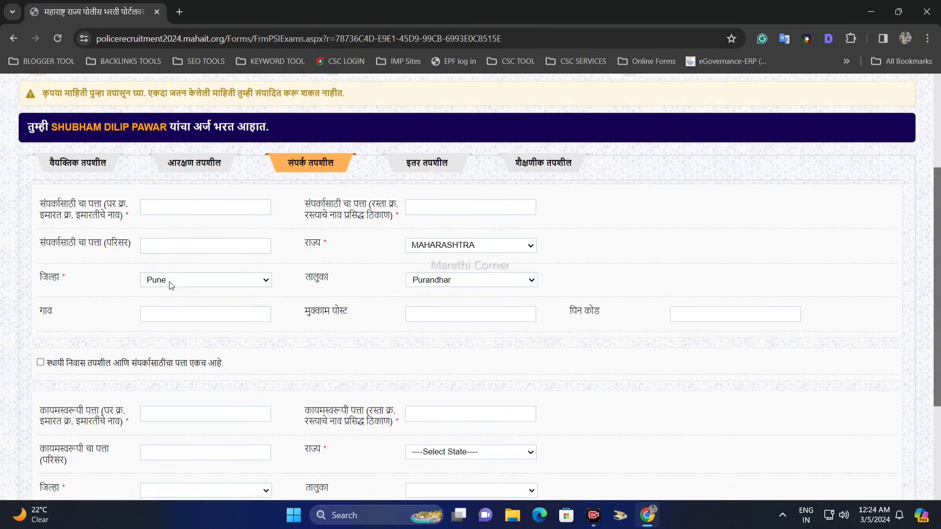
Continue to the other details (इतर तपशील) and set the religion (धर्म) to Hindu.
scroll(297, 245, down, 3)
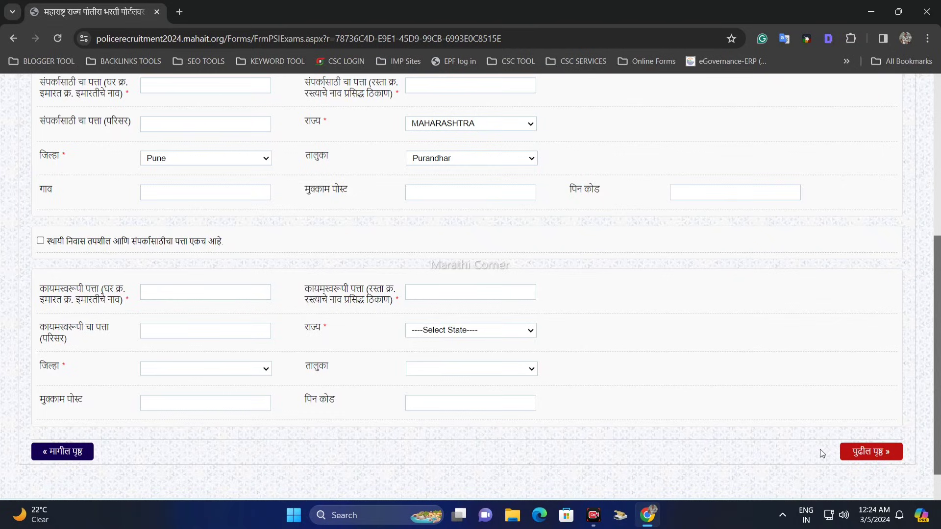
click(848, 451)
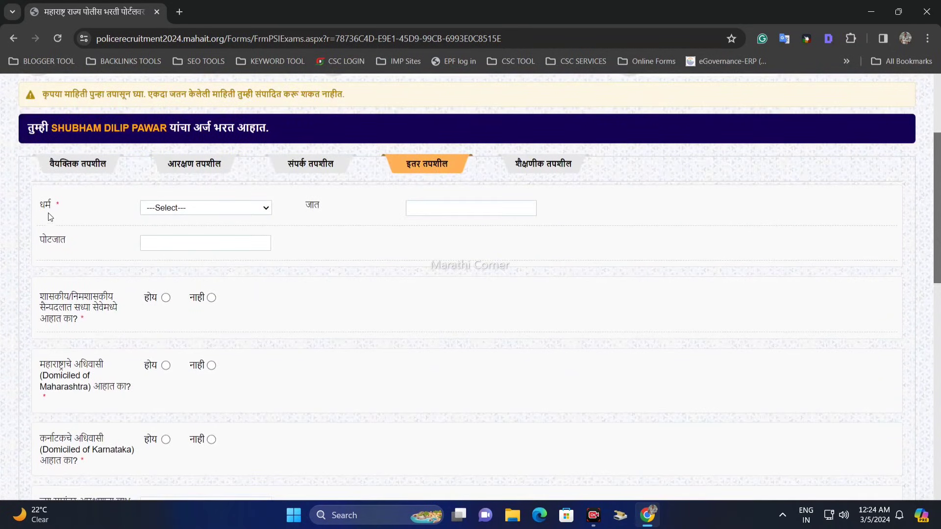
click(177, 208)
click(186, 232)
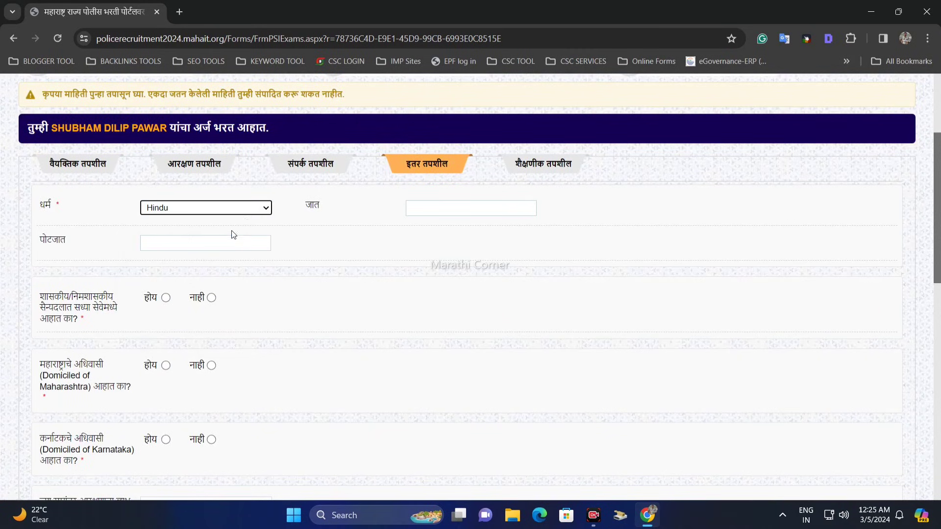
click(256, 210)
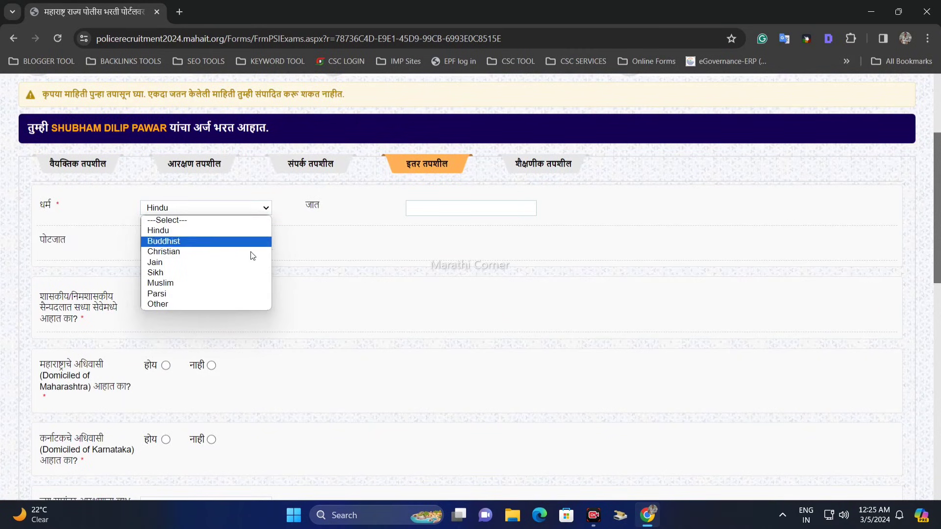
click(315, 225)
Enter Navhi as the caste (जात) and go to the sub-caste (पोटजात) field.
click(434, 213)
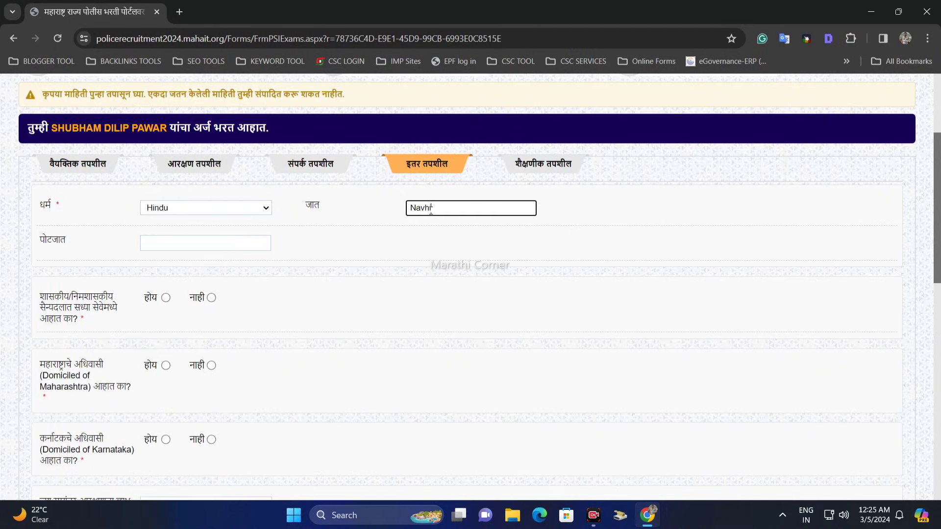
click(437, 234)
double_click(56, 243)
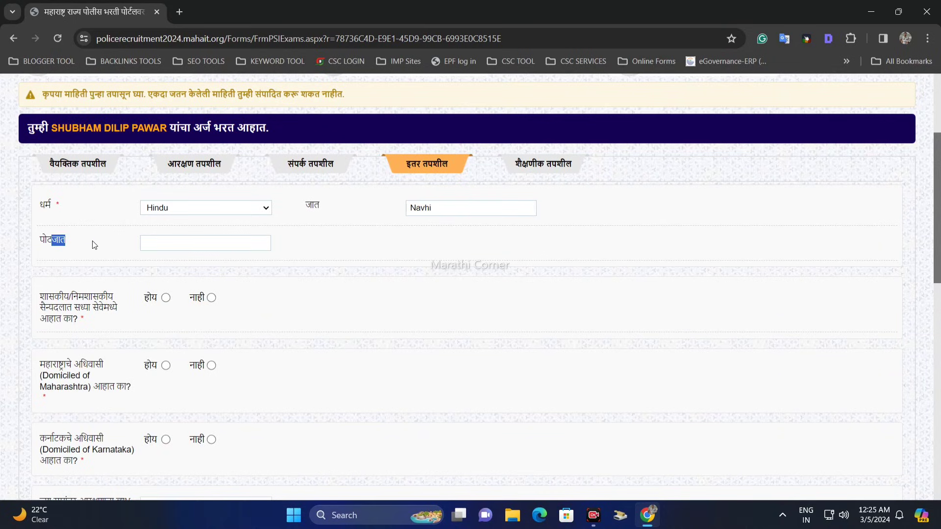
click(160, 247)
Try होय for current government service, check its office name and district fields, and set the answer to नाही.
scroll(239, 241, down, 4)
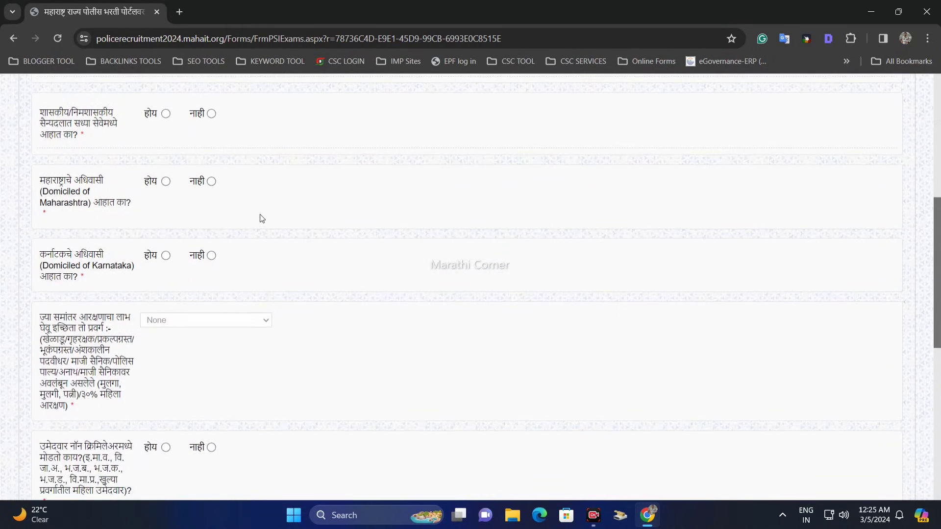
drag(41, 111, 115, 114)
click(64, 128)
click(124, 129)
click(166, 115)
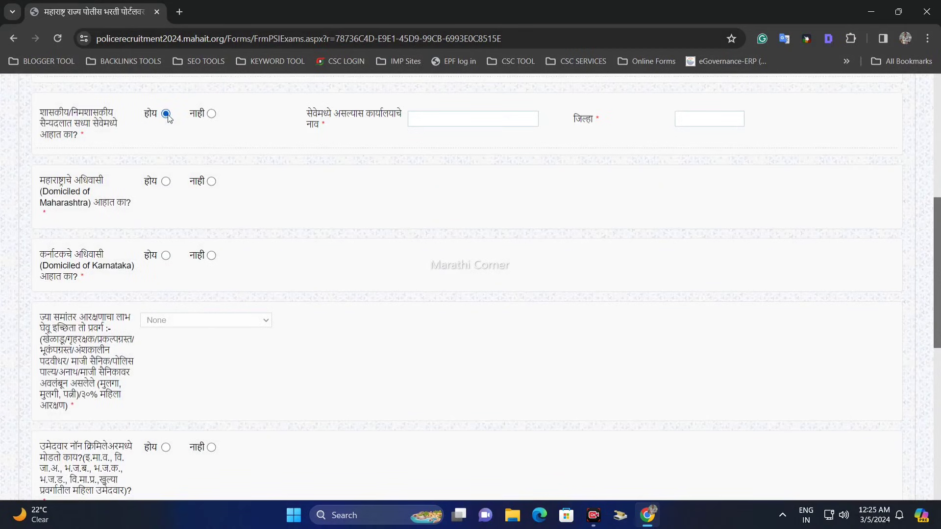
click(472, 115)
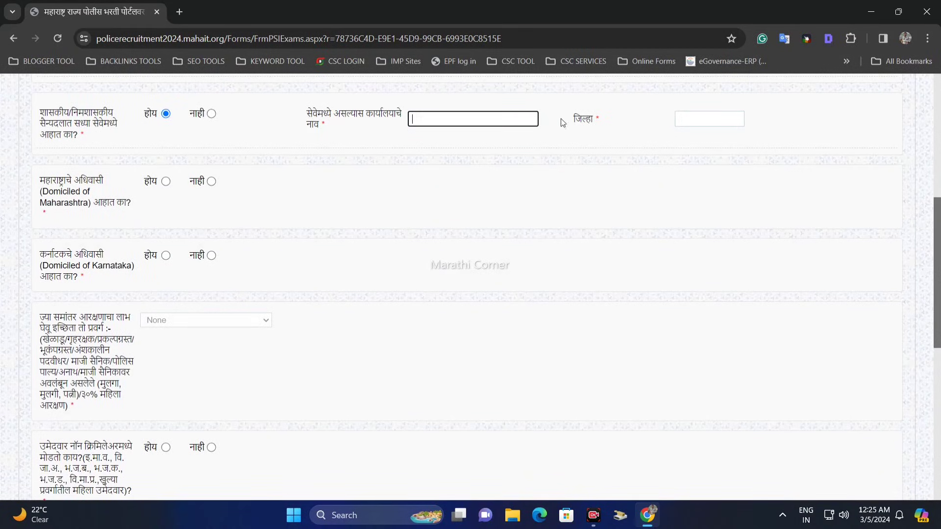
click(687, 118)
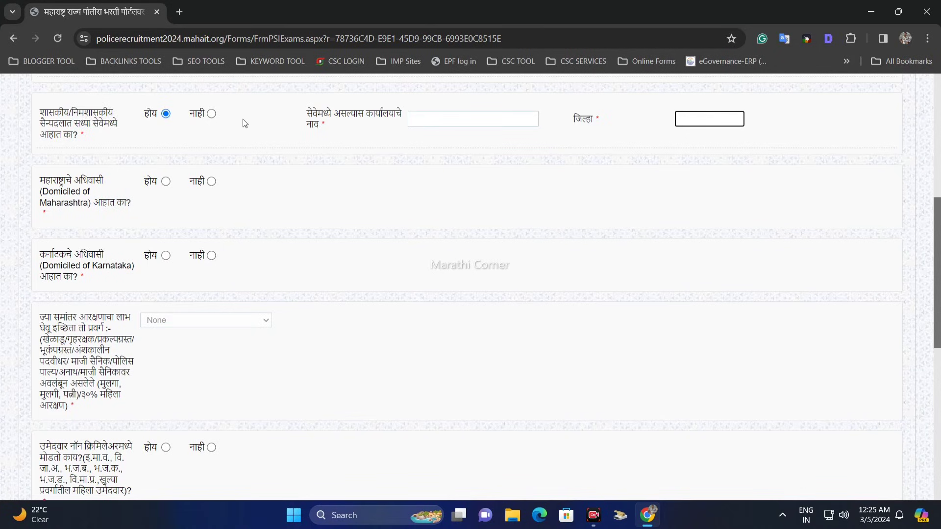
click(212, 113)
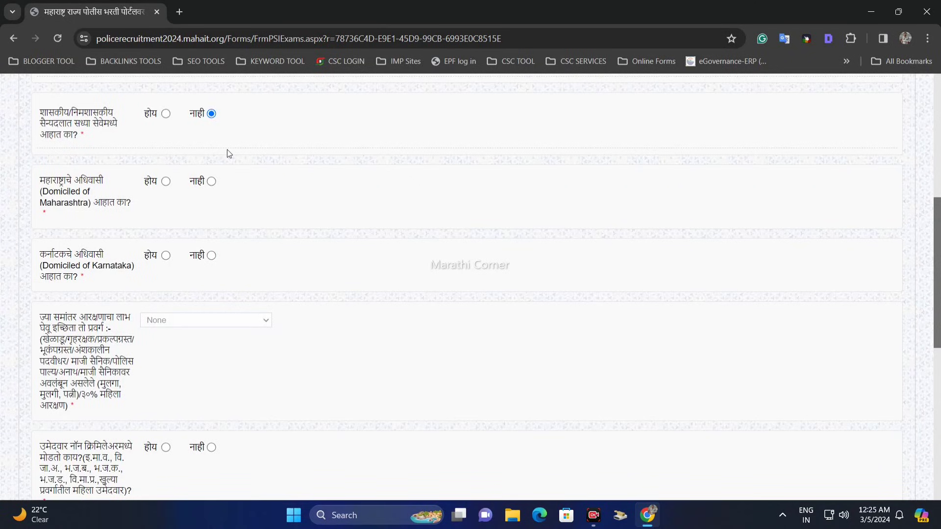
Answer होय to the Maharashtra domicile question (महाराष्ट्राचे अधिवासी).
drag(47, 183, 91, 196)
click(124, 211)
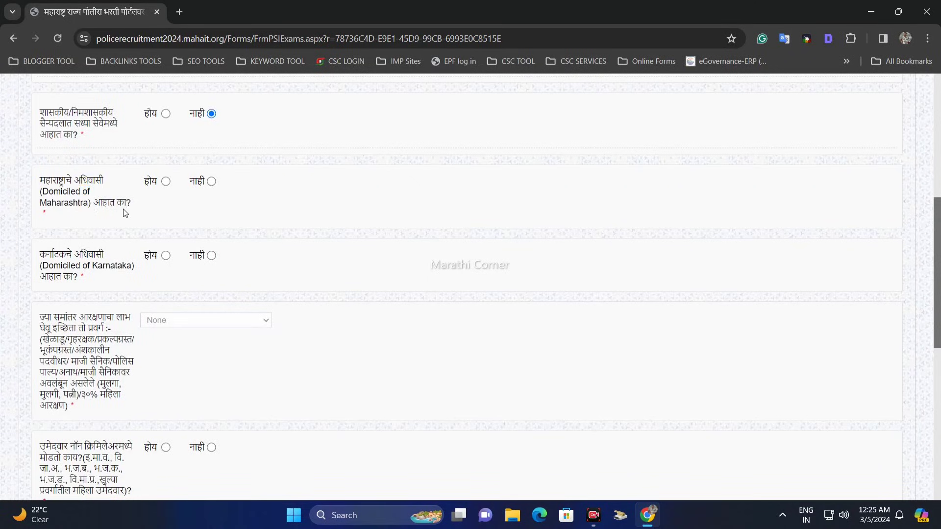
click(166, 182)
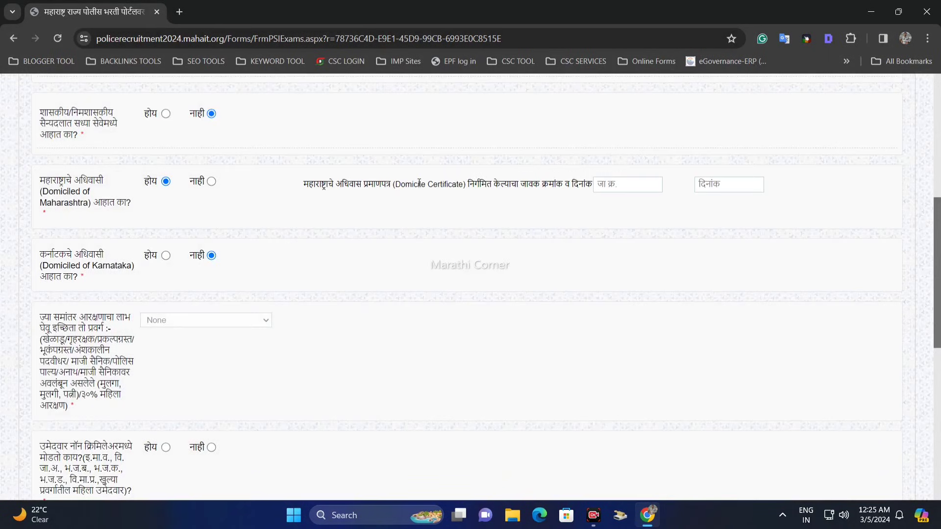
Examine the Maharashtra domicile certificate's label and its outward number (जा.क्र.) and date fields.
drag(419, 185, 492, 184)
click(479, 211)
drag(357, 191, 590, 185)
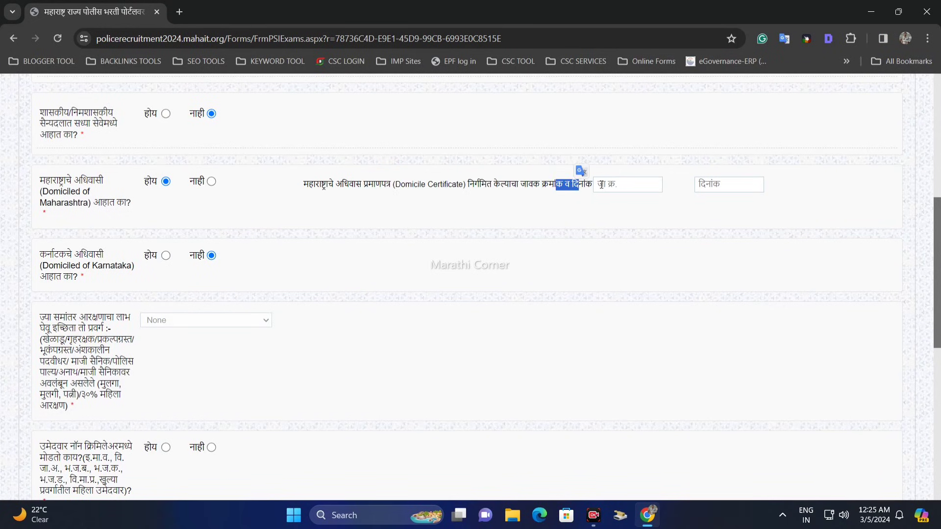
click(600, 186)
drag(396, 184, 595, 185)
click(504, 185)
click(609, 186)
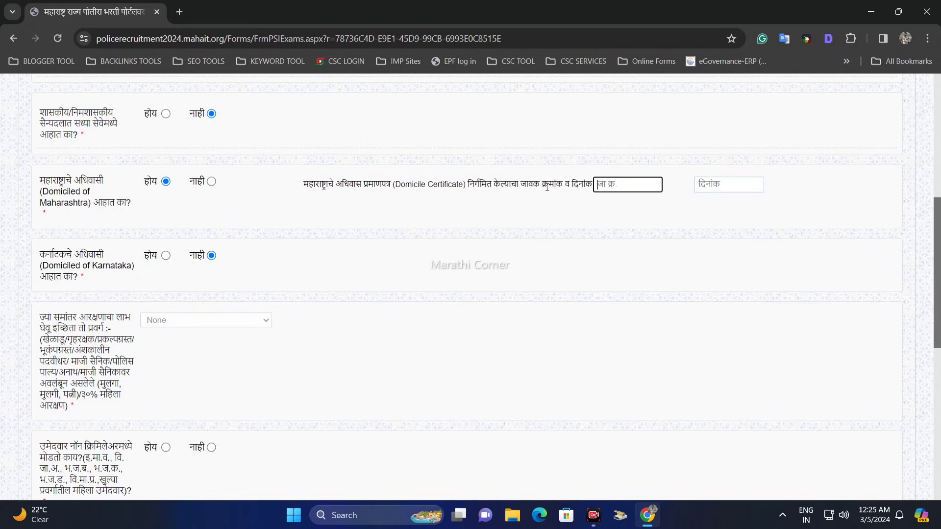
drag(547, 187, 569, 190)
click(608, 186)
click(706, 185)
click(650, 190)
Browse the domicile certificate's date calendar through the years to January 2024 and close it without picking a date.
click(708, 181)
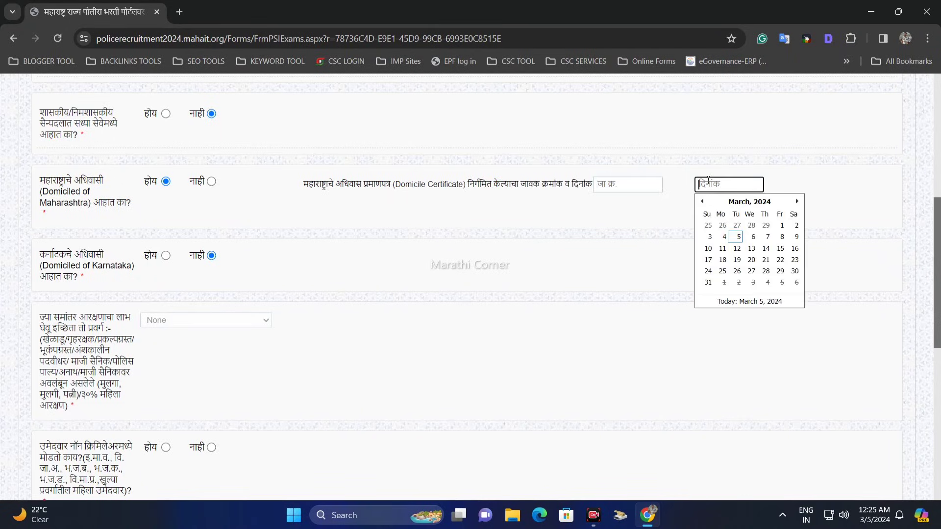
click(735, 202)
click(703, 203)
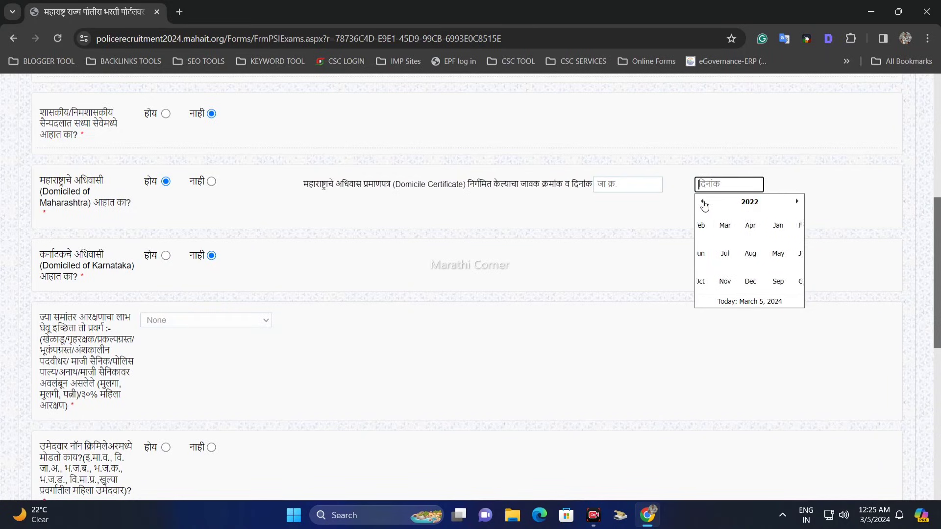
click(791, 203)
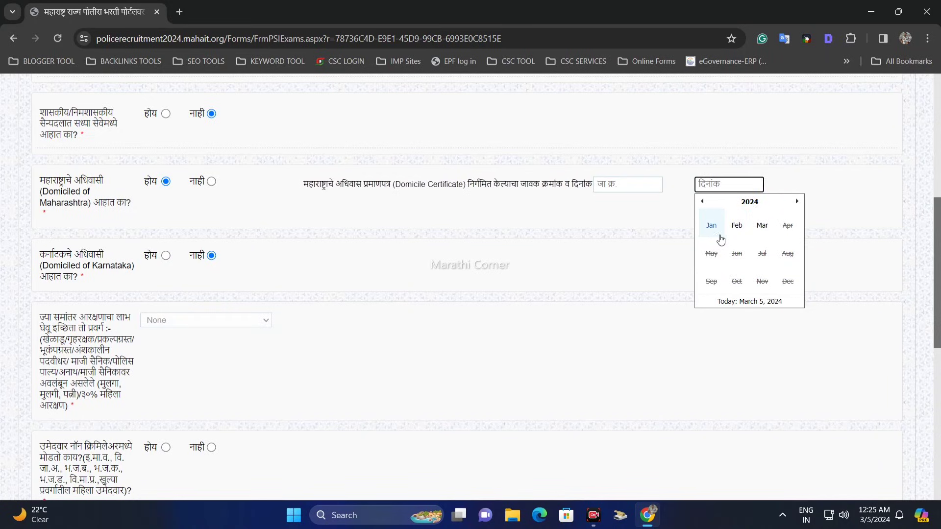
click(711, 227)
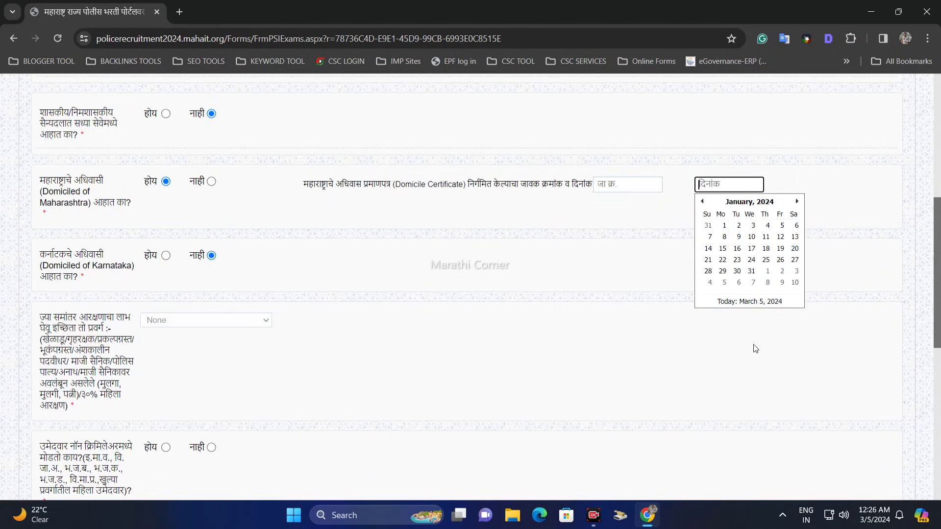
click(762, 498)
Try होय for the Karnataka domicile question, check its certificate number field, and switch the answer back to नाही.
scroll(743, 454, down, 2)
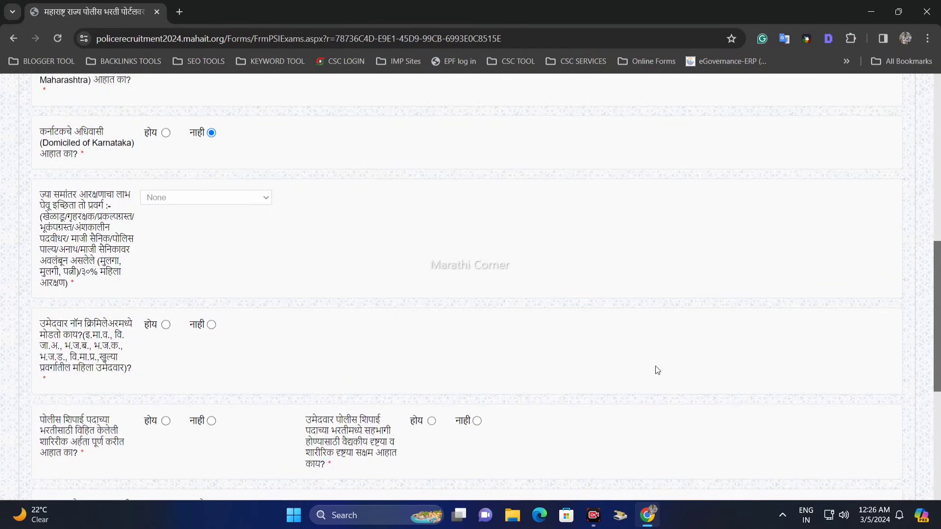
scroll(938, 274, down, 1)
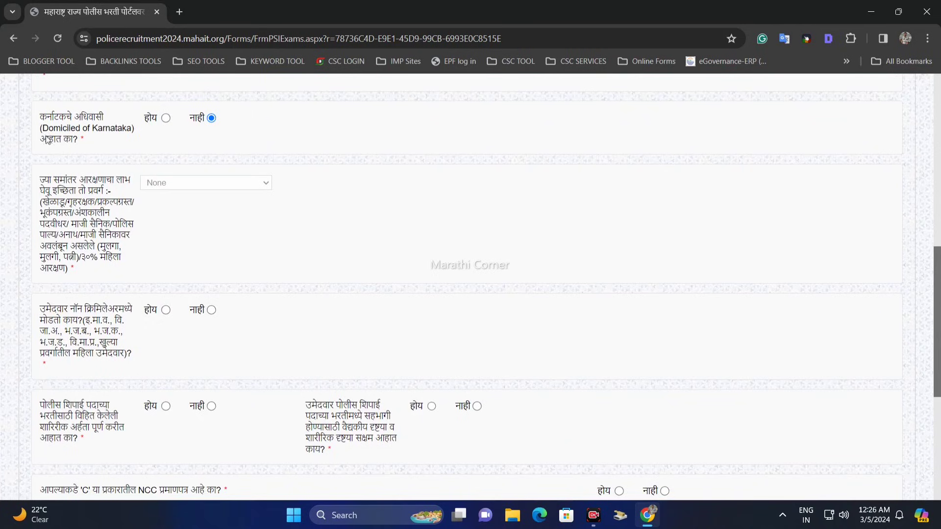
drag(41, 117, 91, 120)
click(107, 123)
click(166, 118)
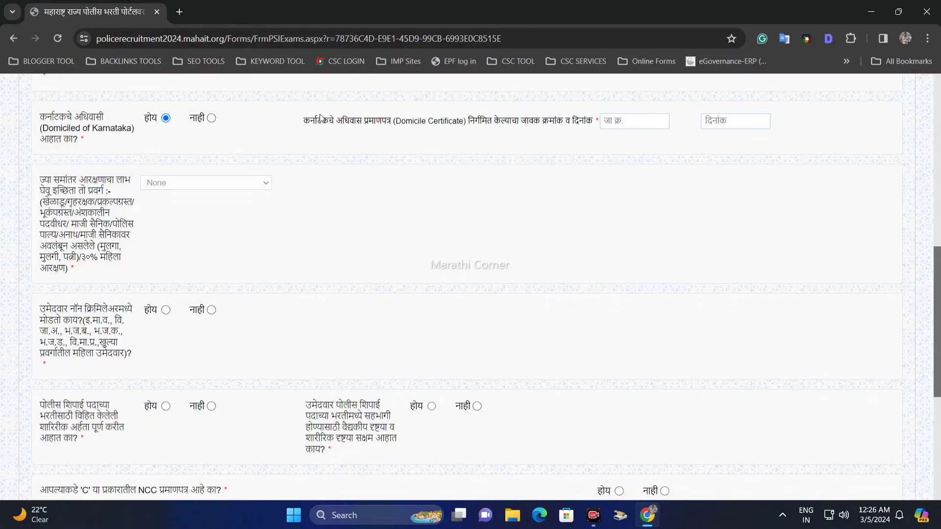
drag(445, 120, 606, 121)
click(628, 121)
click(211, 118)
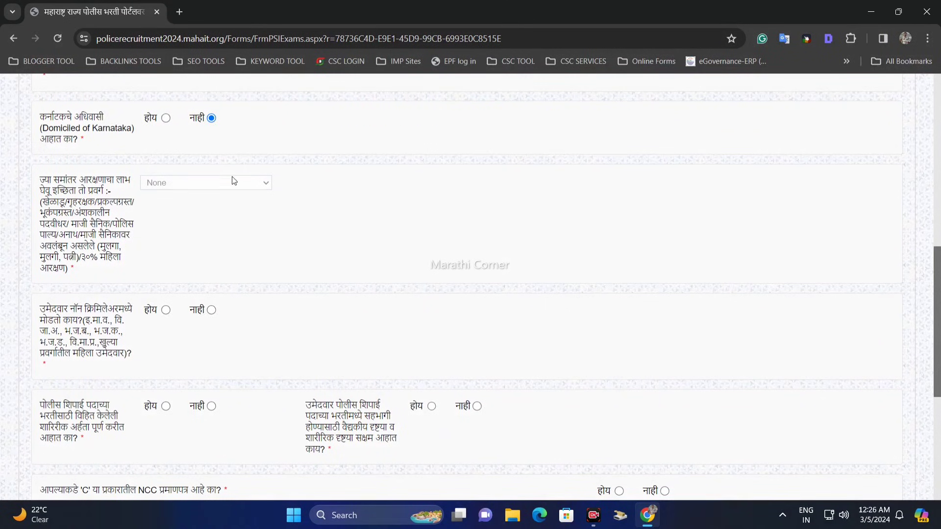
Examine the parallel reservation category question and the categories listed in its label.
drag(43, 181, 136, 180)
click(78, 194)
drag(85, 262, 138, 202)
click(74, 224)
drag(75, 243, 102, 275)
click(146, 219)
click(113, 272)
click(102, 275)
scroll(104, 177, down, 1)
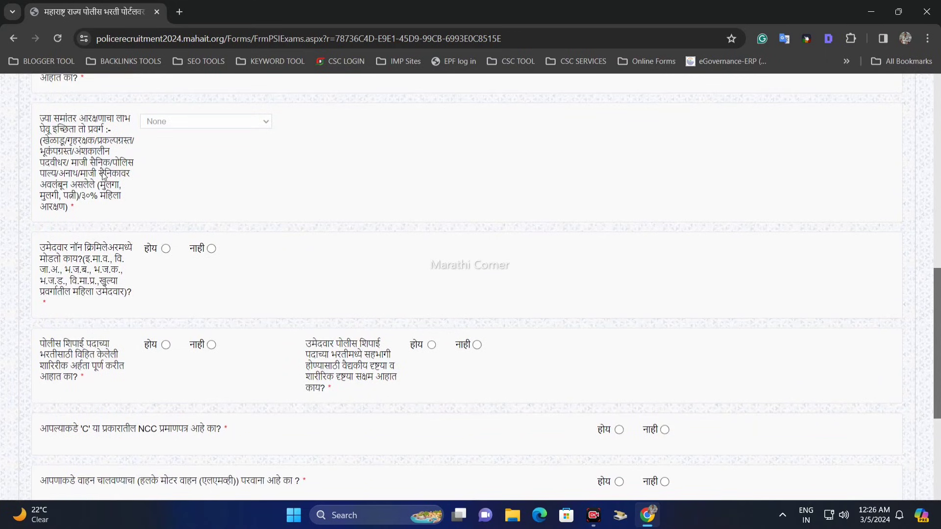
Answer होय to the non-creamy-layer question and its certificate question, and check the certificate's outward number (जा.क्र.) and date fields.
scroll(104, 178, down, 1)
drag(63, 189, 123, 190)
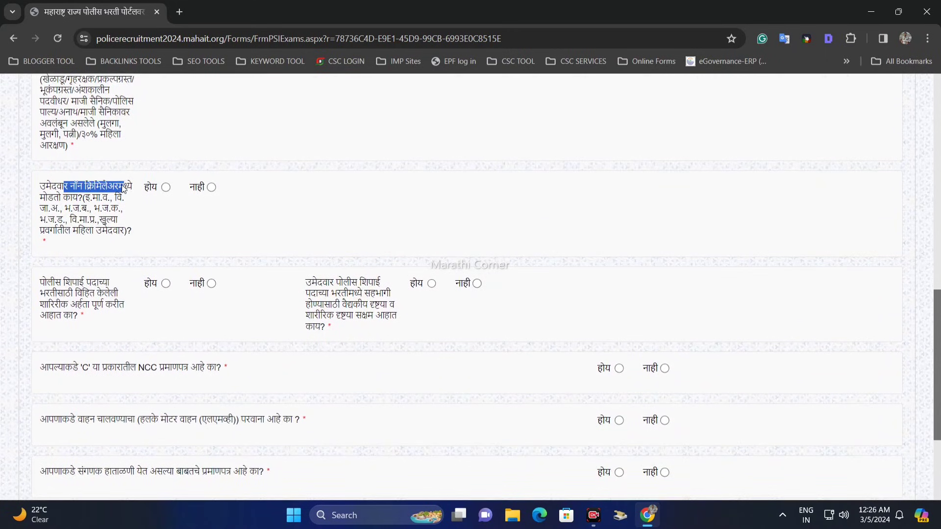
click(123, 190)
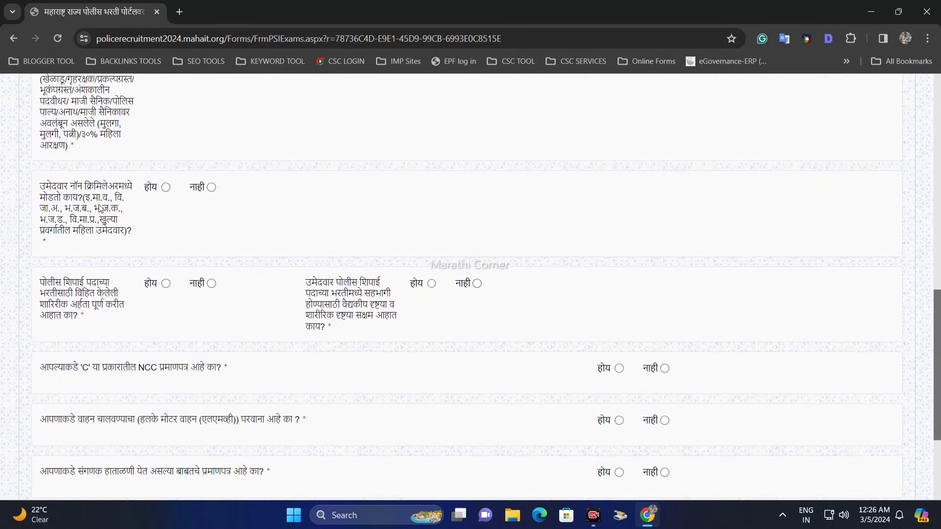
click(165, 187)
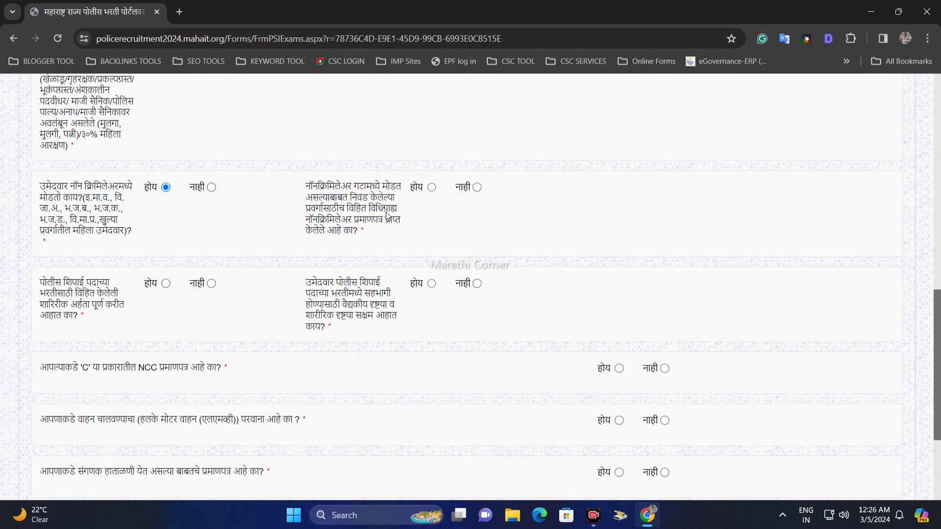
click(431, 187)
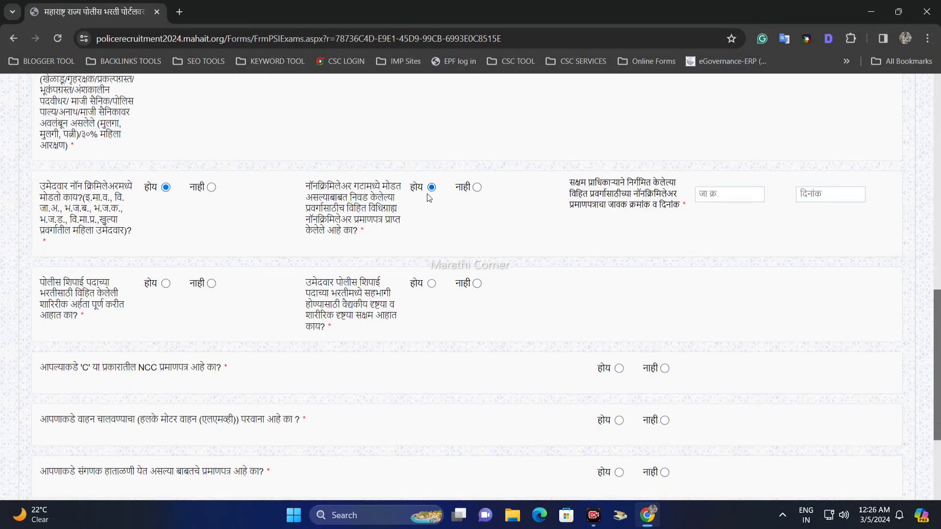
click(717, 196)
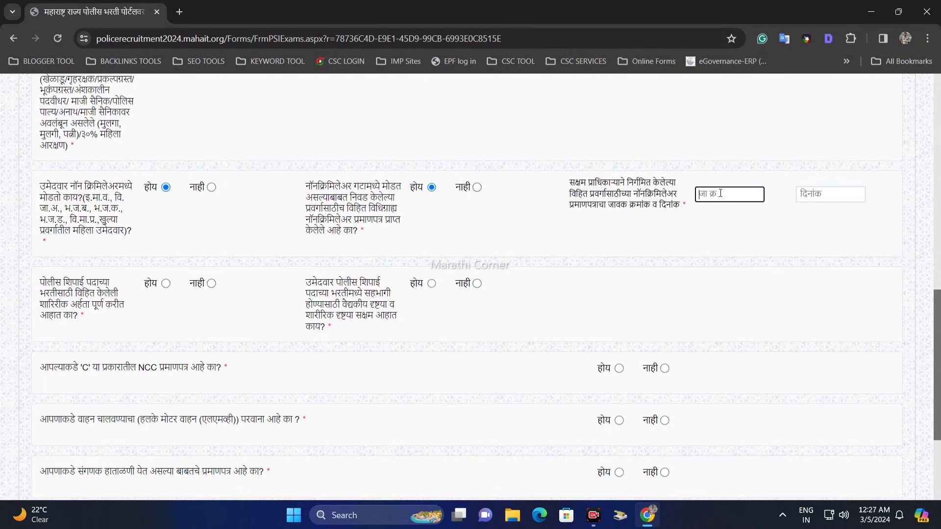
click(799, 194)
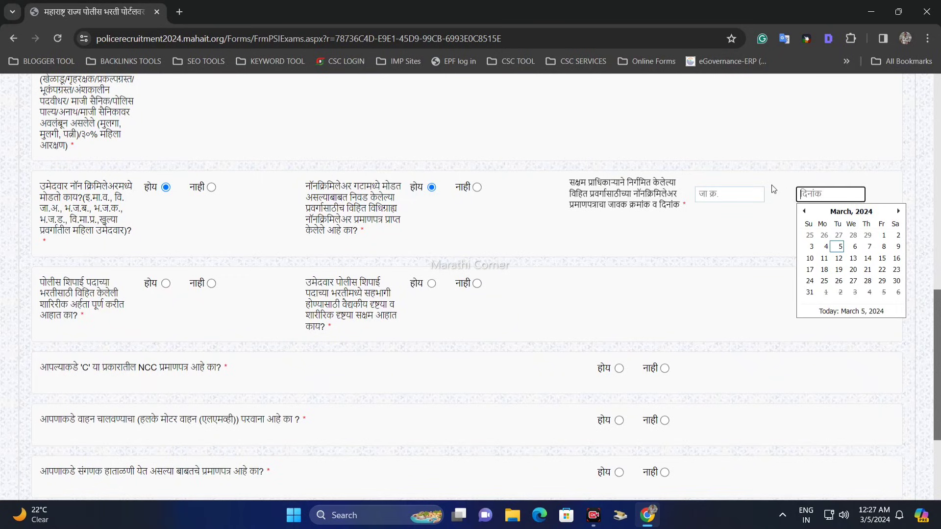
Try नाही for the non-creamy-layer question and switch the answer back to होय.
drag(70, 187, 114, 187)
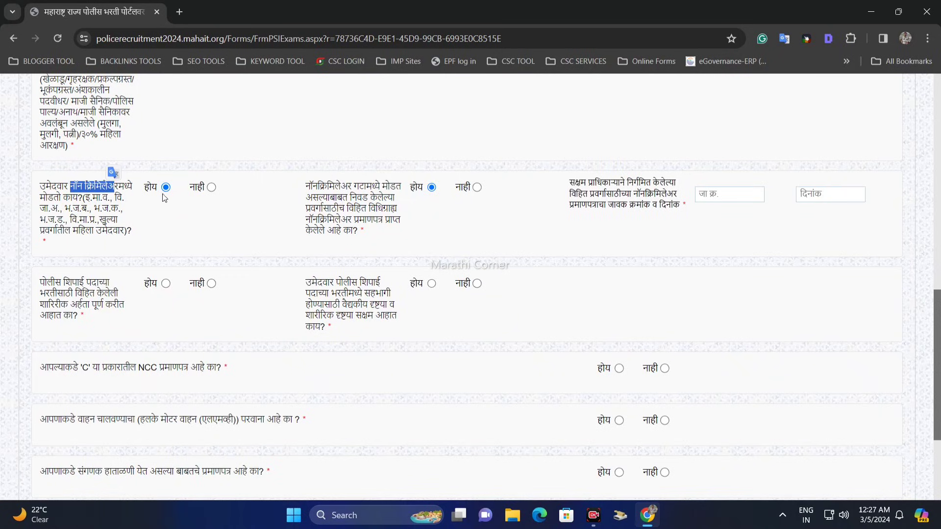
click(211, 187)
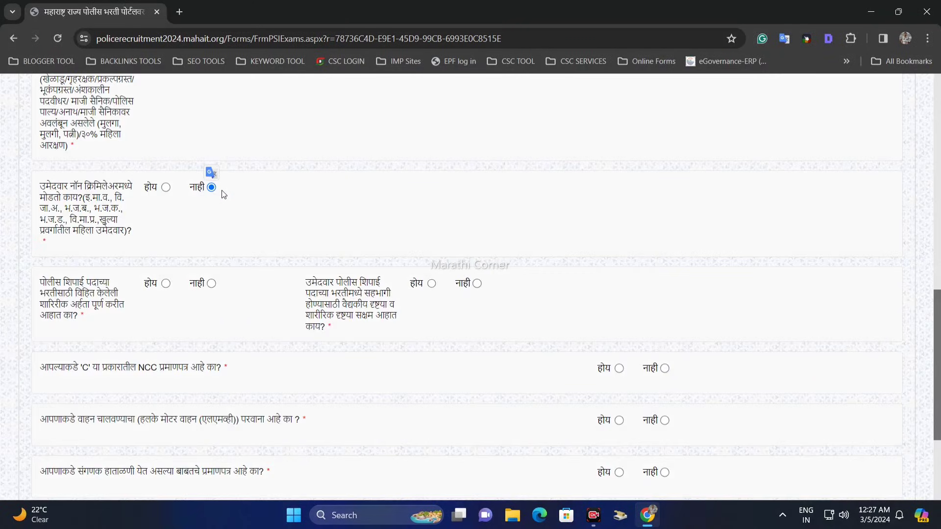
click(166, 188)
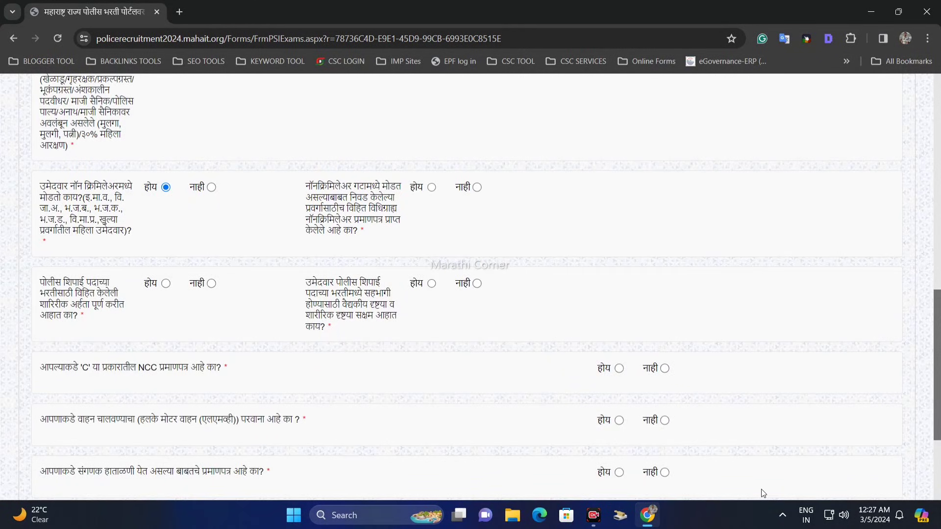
Answer होय to both the physical eligibility question and the medical and physical fitness question for the Police Constable post.
scroll(907, 388, down, 3)
scroll(854, 336, down, 1)
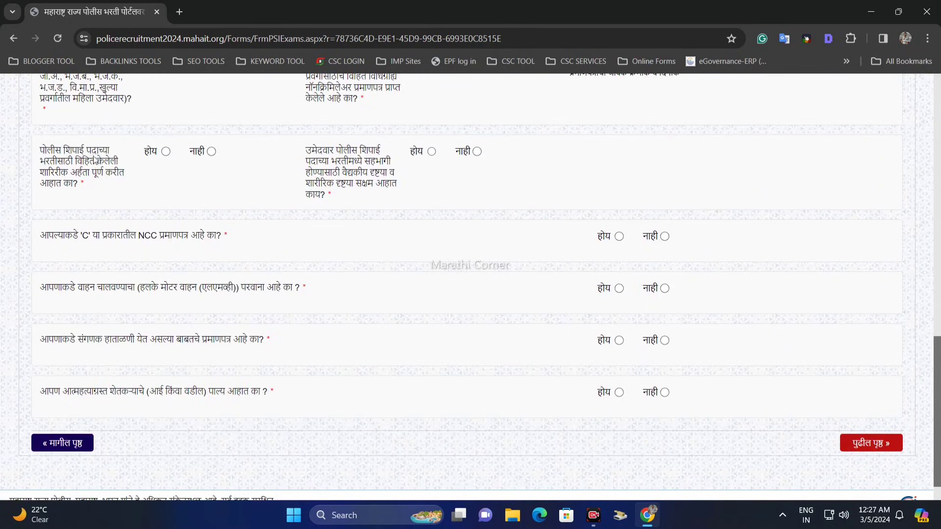
drag(34, 153, 90, 158)
click(112, 160)
drag(64, 178, 114, 179)
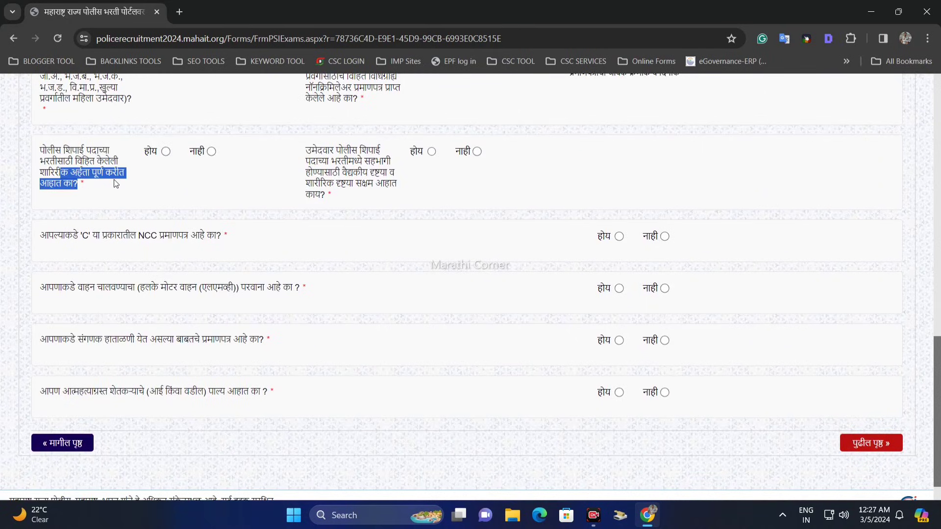
click(93, 182)
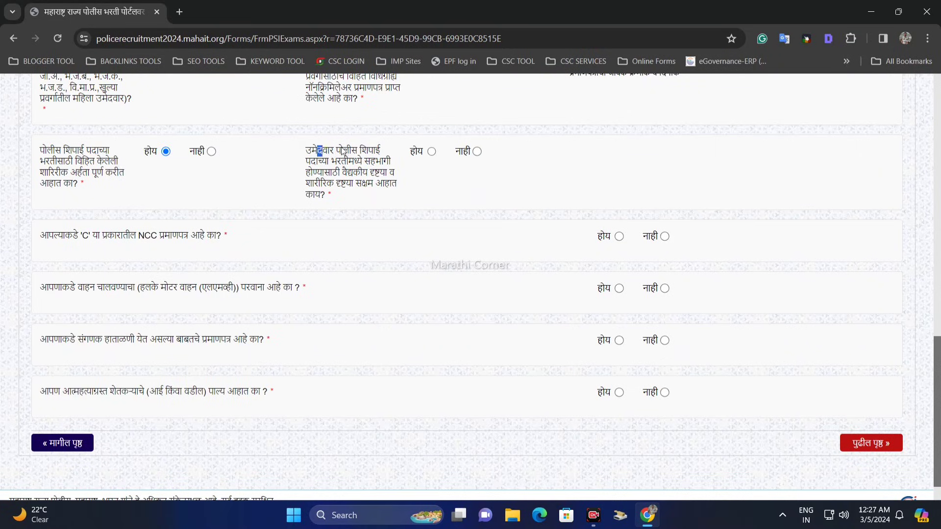
drag(318, 150, 388, 162)
click(363, 181)
click(431, 152)
Try होय for the NCC 'C' certificate question, check its certificate number and date fields, and set the answer to नाही.
drag(44, 236, 111, 242)
click(114, 243)
click(619, 237)
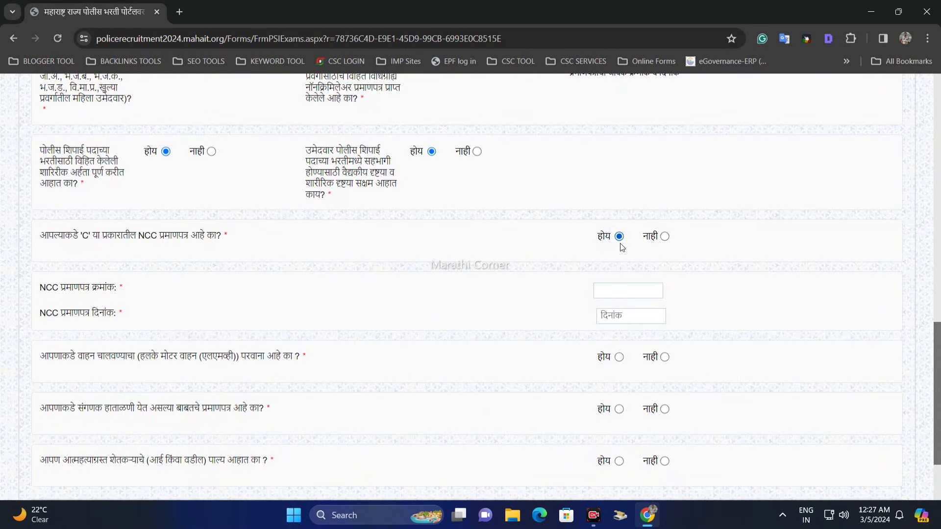
drag(59, 289, 116, 289)
click(611, 295)
drag(46, 314, 169, 317)
click(650, 315)
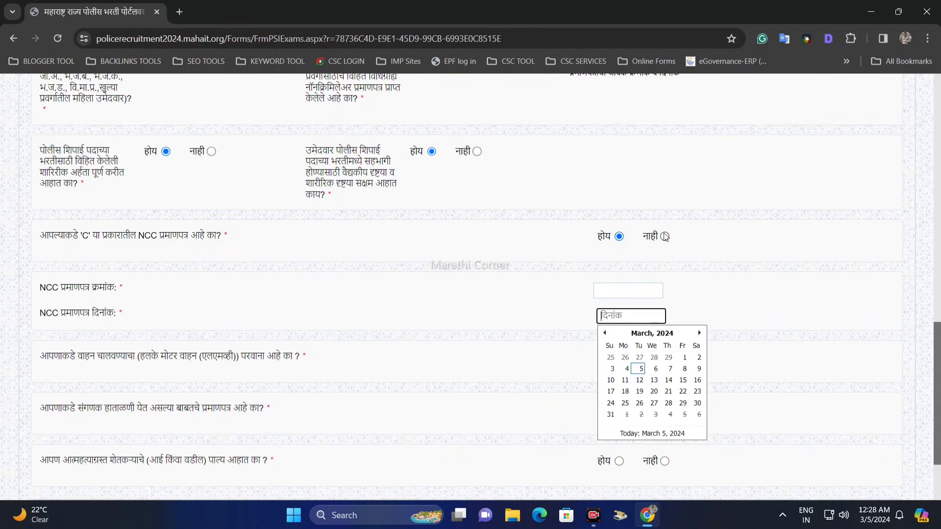
click(648, 259)
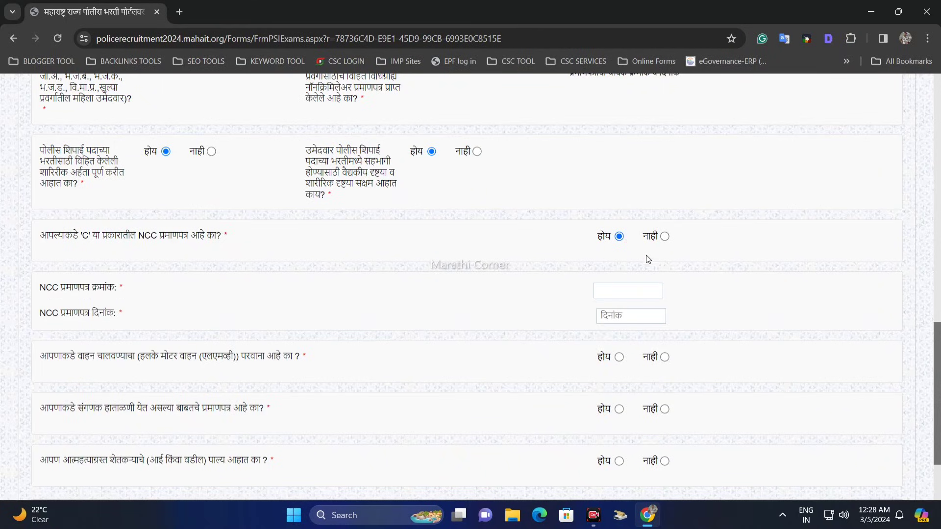
click(665, 237)
Read the light motor vehicle (LMV) driving licence question and answer it with होय.
drag(59, 290, 316, 293)
click(309, 293)
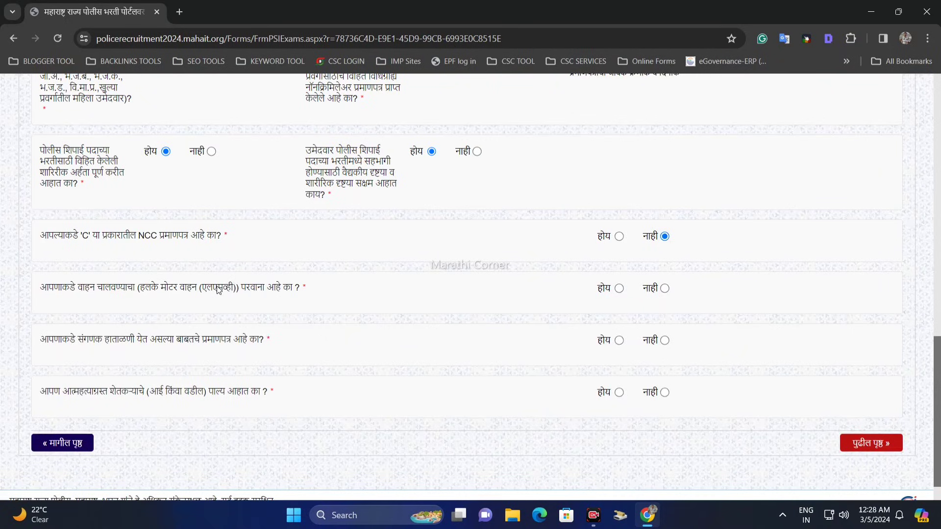
drag(196, 291, 337, 288)
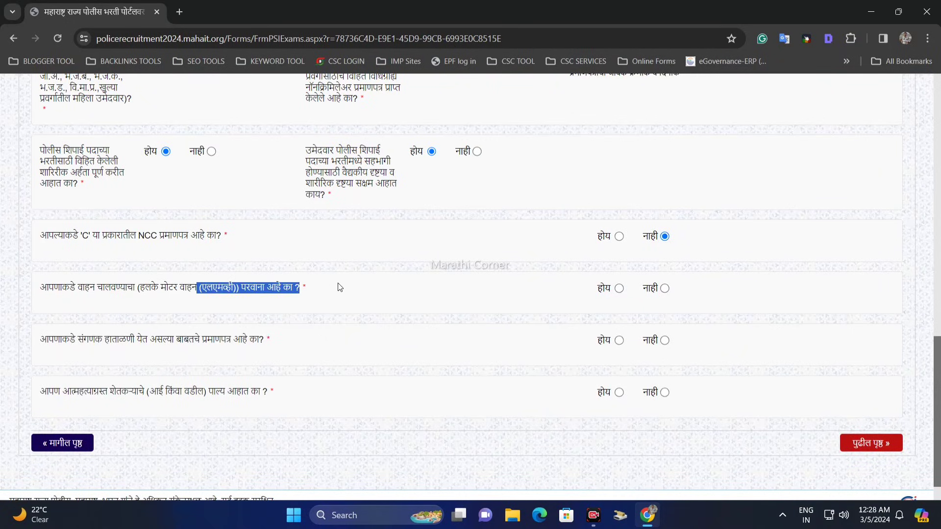
drag(198, 292, 338, 300)
click(618, 289)
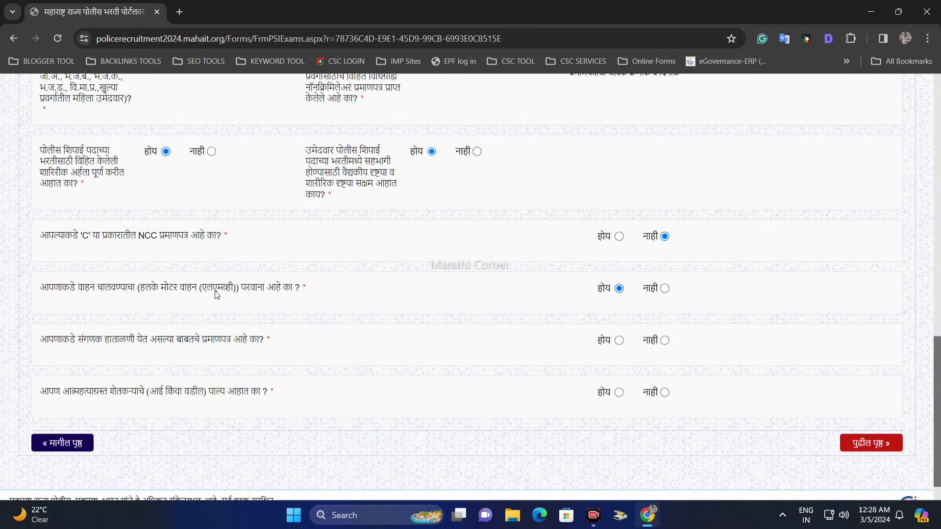
Try नाही for the LMV driving licence question, read the note in red, and switch the answer back to होय.
drag(215, 293, 307, 295)
click(332, 297)
click(665, 290)
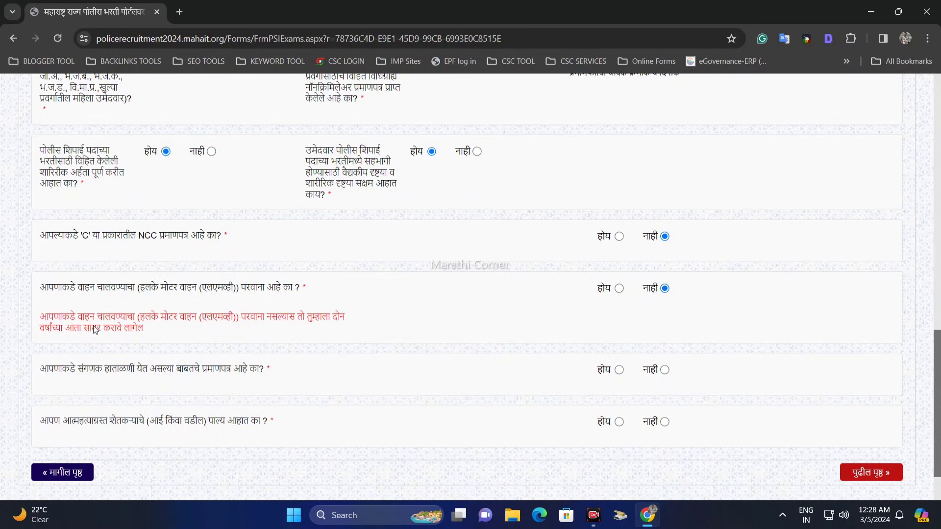
drag(55, 319, 313, 317)
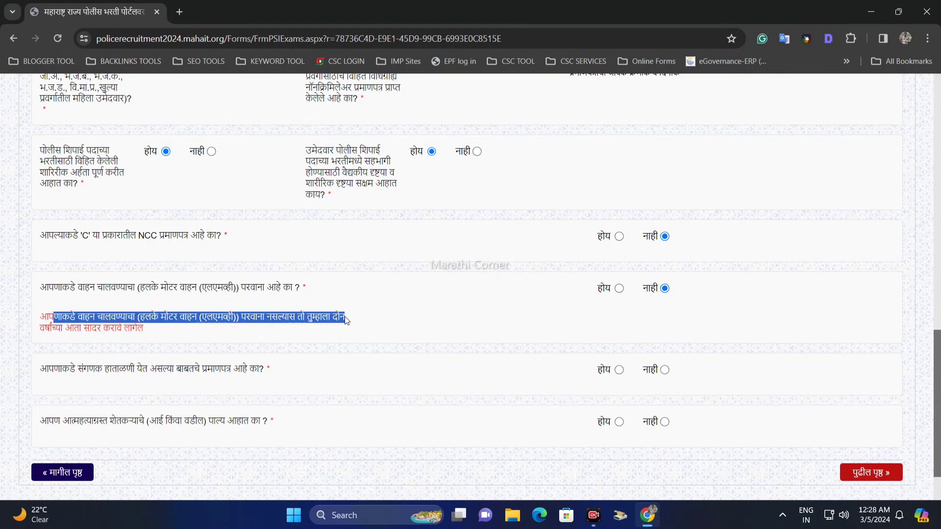
drag(142, 330, 42, 320)
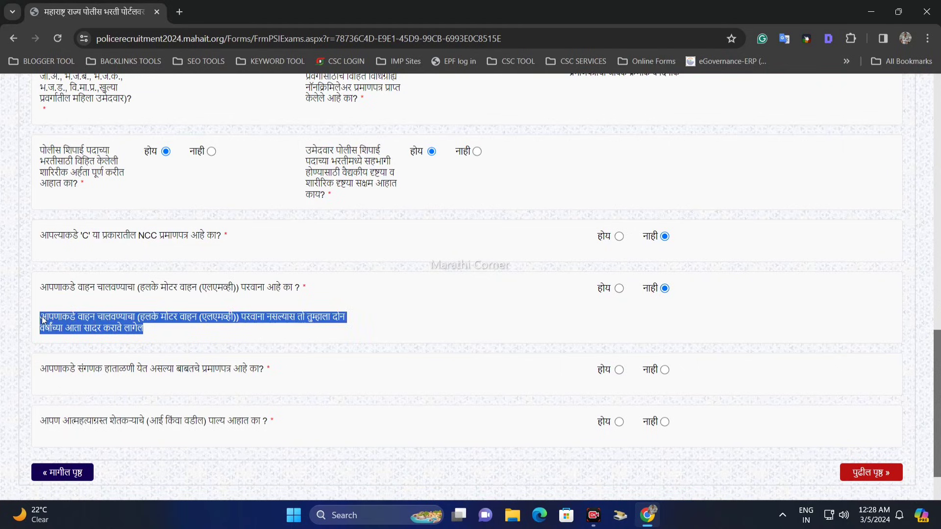
click(376, 317)
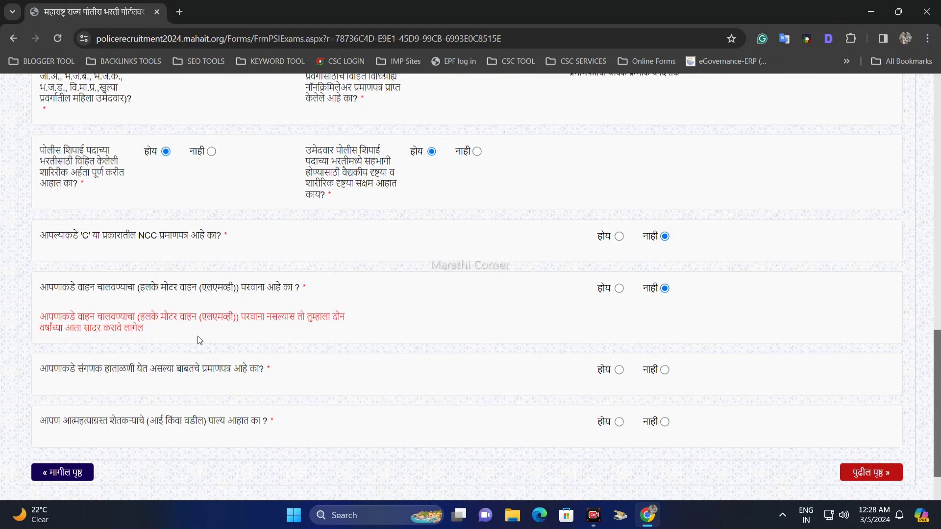
drag(143, 329, 42, 318)
click(178, 319)
click(620, 289)
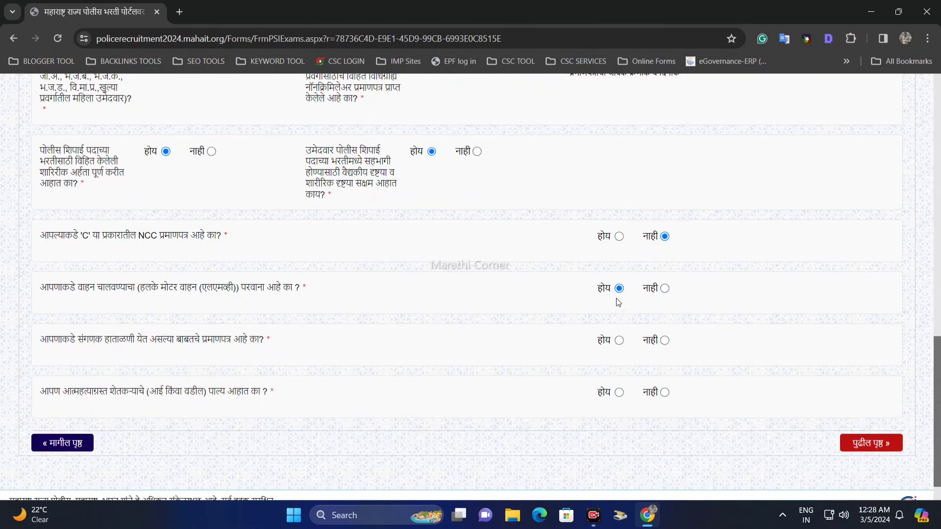
Read the computer proficiency certificate question and answer it with होय.
drag(48, 340, 259, 342)
click(275, 348)
drag(48, 341, 230, 343)
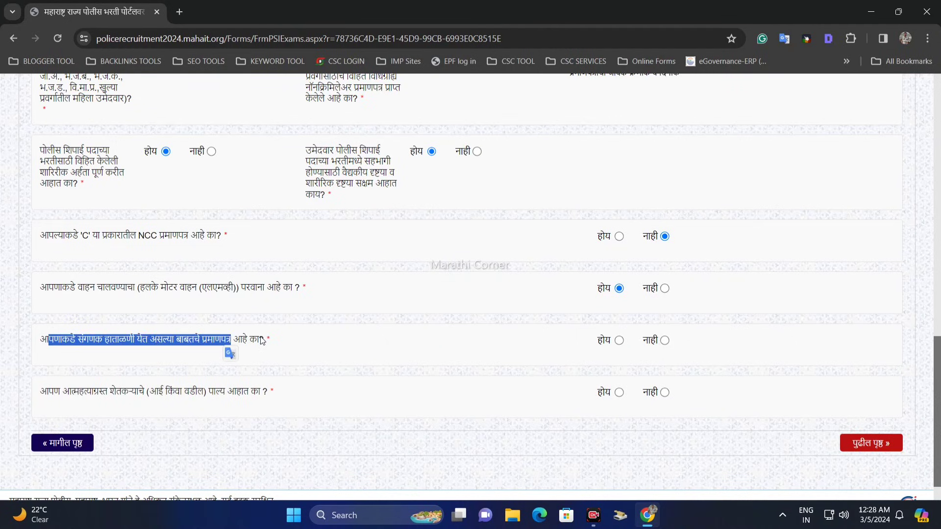
click(619, 340)
click(116, 346)
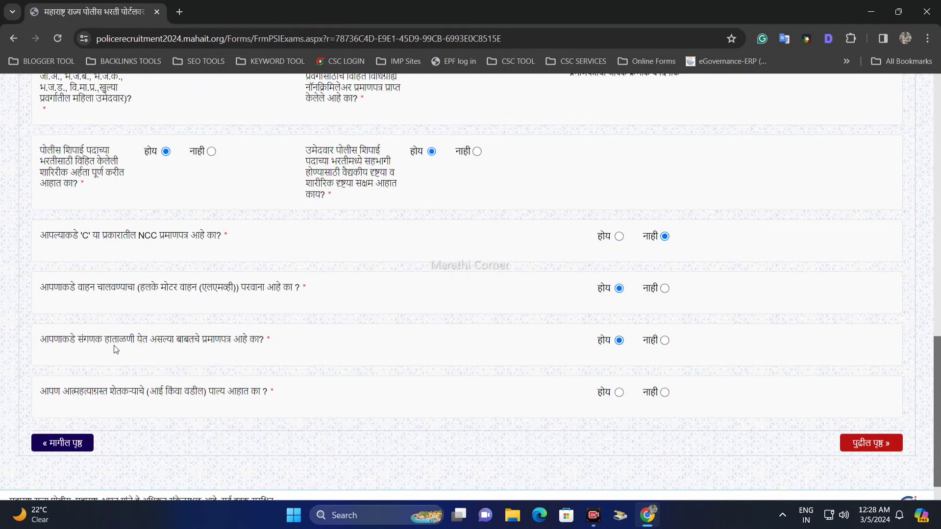
Try नाही for the computer certificate question, read the MS-CIT note in red, and switch the answer back to होय.
drag(53, 342, 272, 344)
click(273, 341)
click(665, 342)
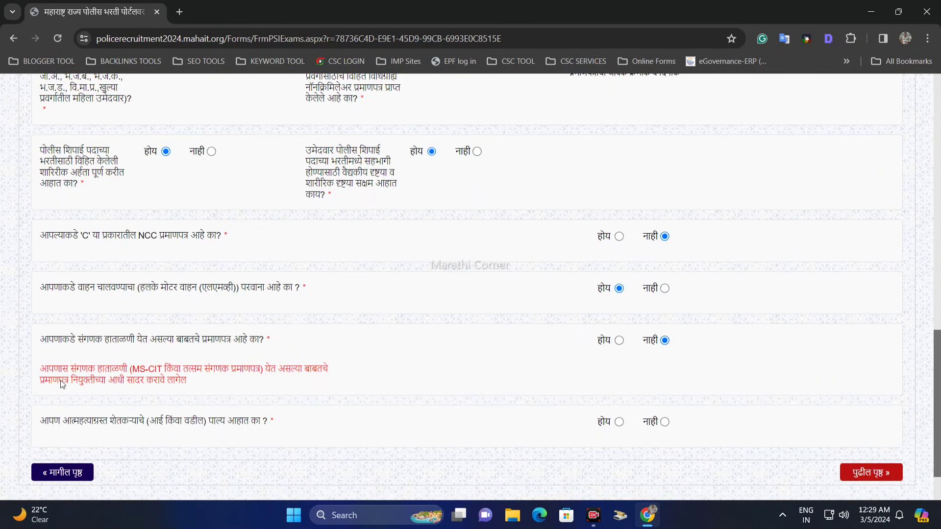
drag(62, 384, 187, 383)
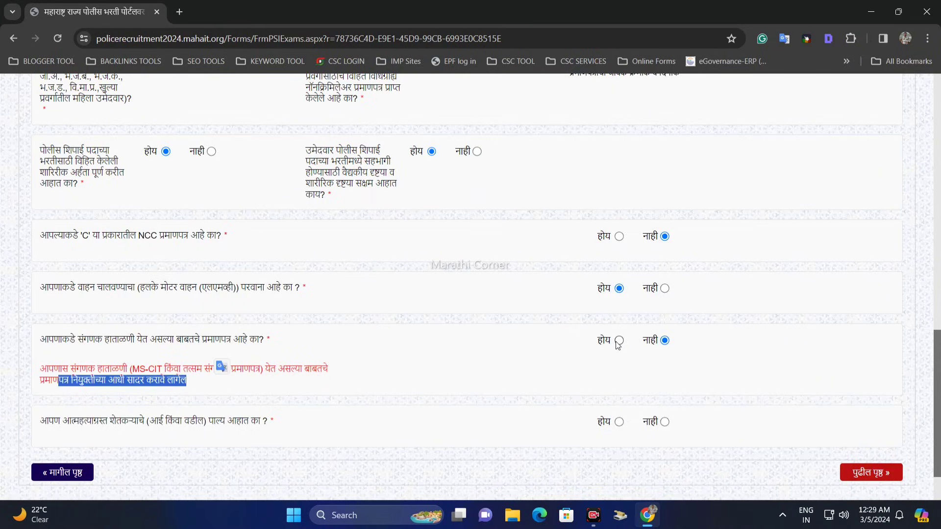
click(162, 394)
drag(87, 370, 190, 371)
click(204, 380)
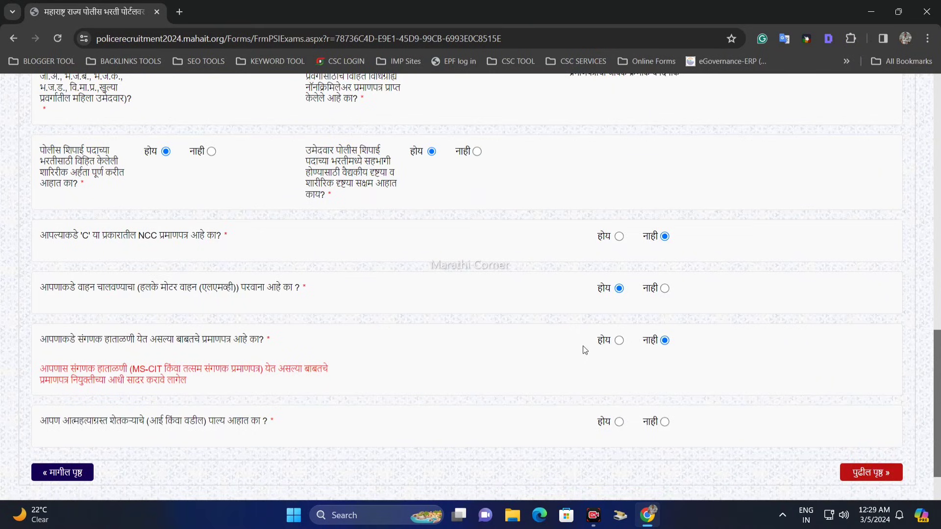
click(619, 342)
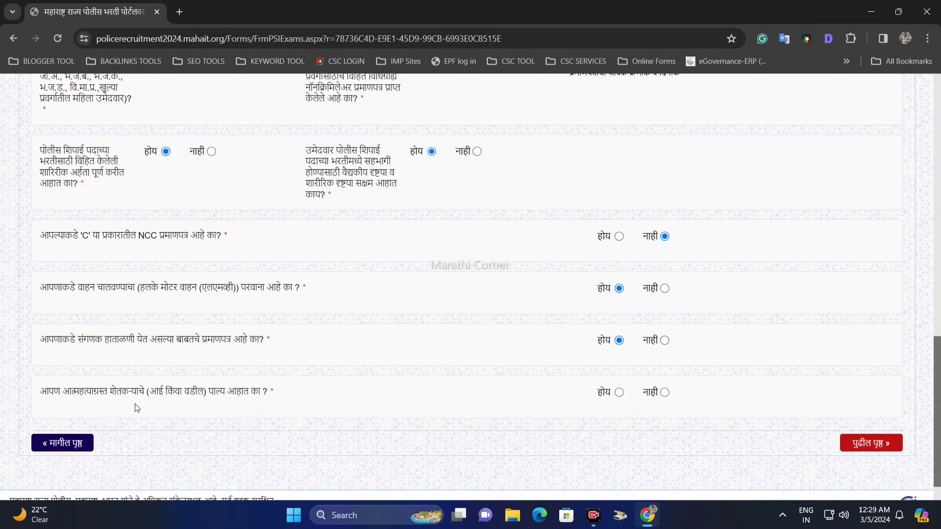
Try होय for the question about being a child of a suicide-affected farmer, and check its certificate's outward number and date fields.
drag(54, 392, 197, 393)
click(265, 402)
click(620, 393)
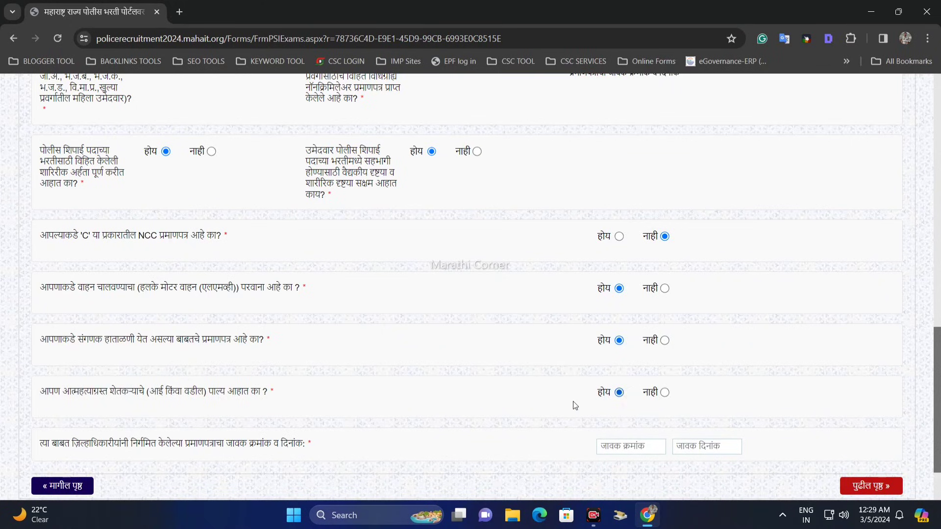
drag(158, 451, 272, 450)
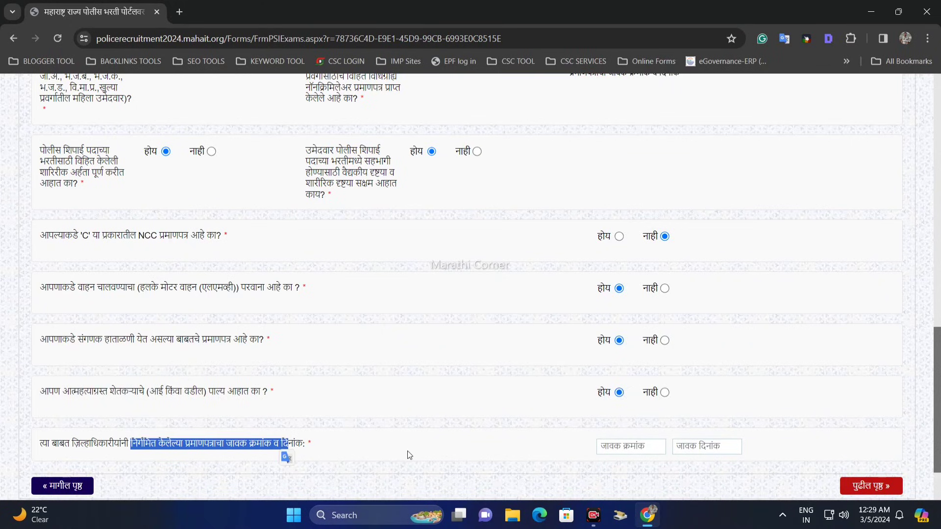
click(624, 446)
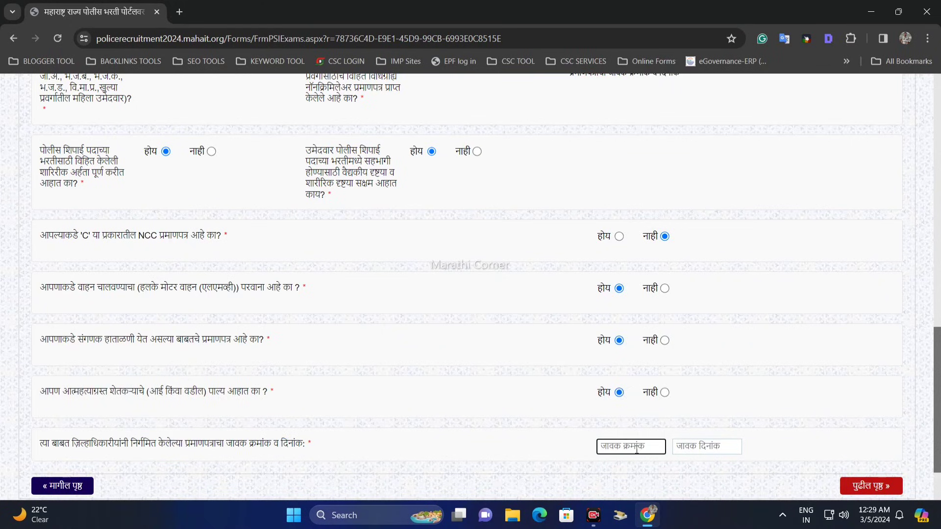
click(687, 446)
Answer नाही to the suicide-affected farmer's child question and proceed to the educational details page (शैक्षणीक तपशील).
click(665, 392)
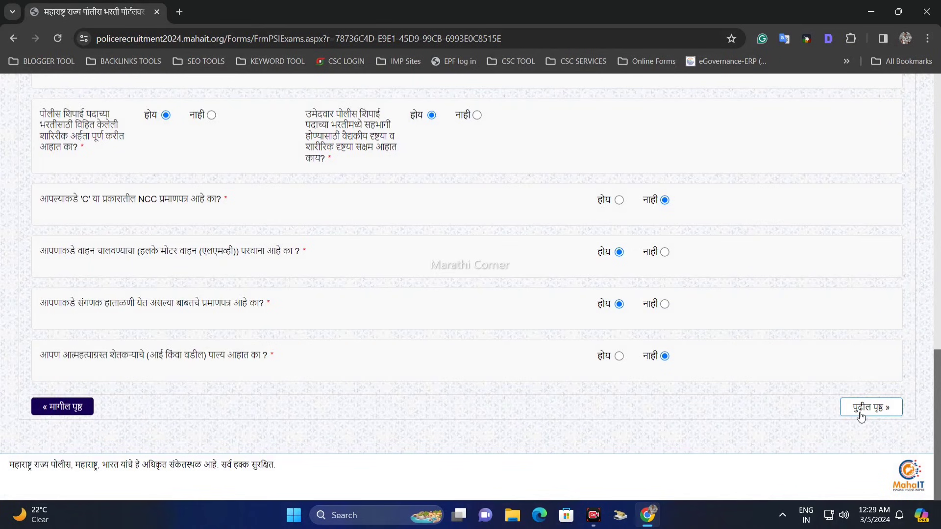
click(861, 412)
scroll(718, 343, up, 6)
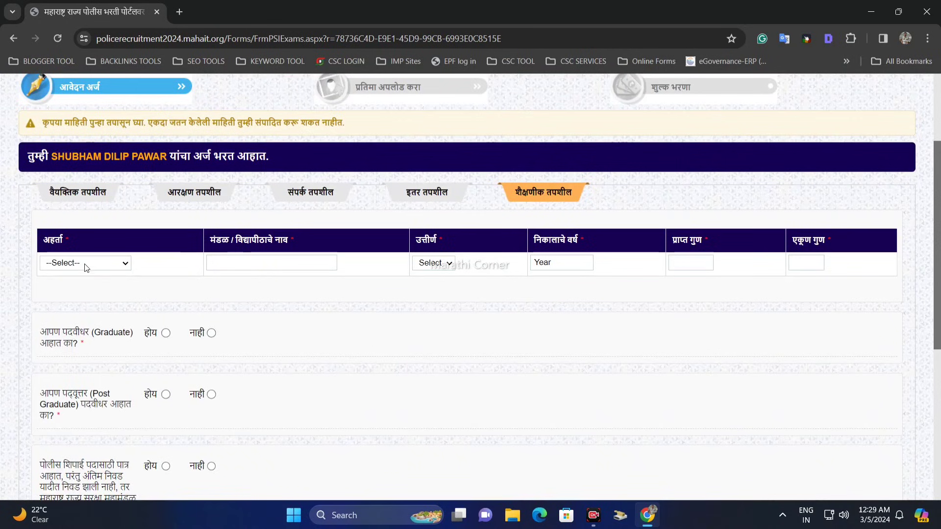
Choose एच.एस.सी / 12th as the qualification (अहर्ता) in the educational details table.
scroll(83, 272, down, 1)
scroll(87, 267, up, 1)
click(79, 263)
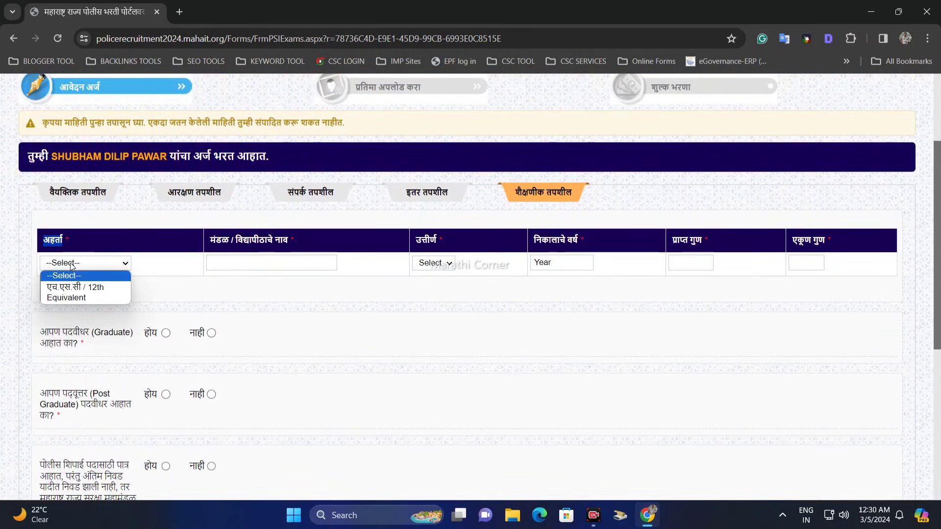
click(82, 287)
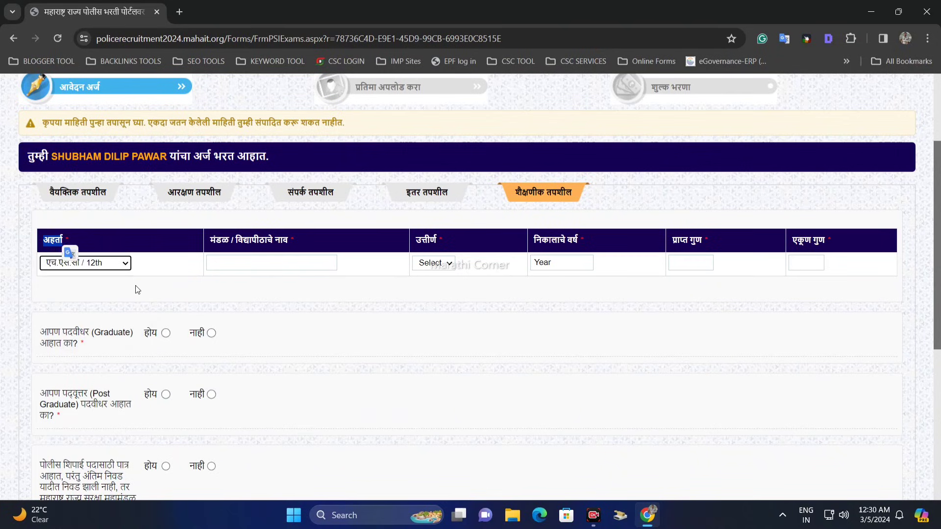
Try Equivalent as the qualification and switch it back to एच.एस.सी / 12th.
click(102, 265)
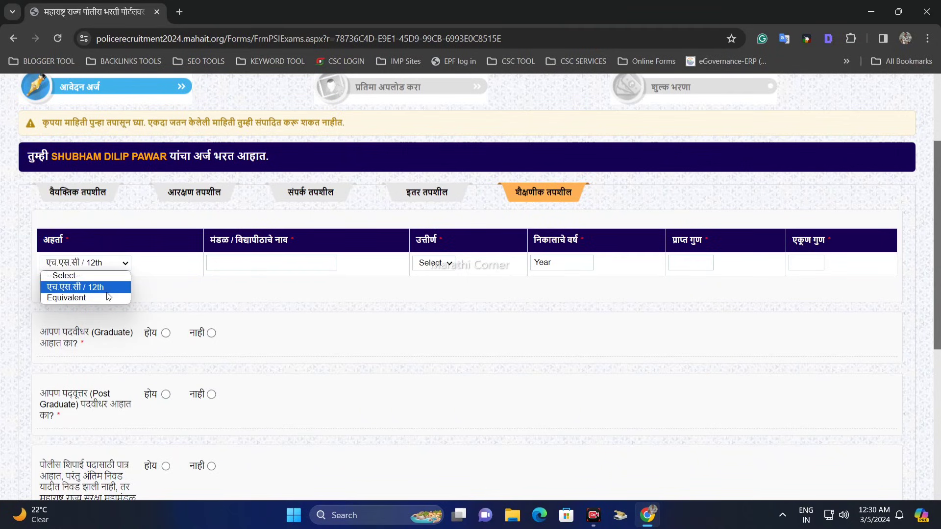
click(108, 297)
click(112, 265)
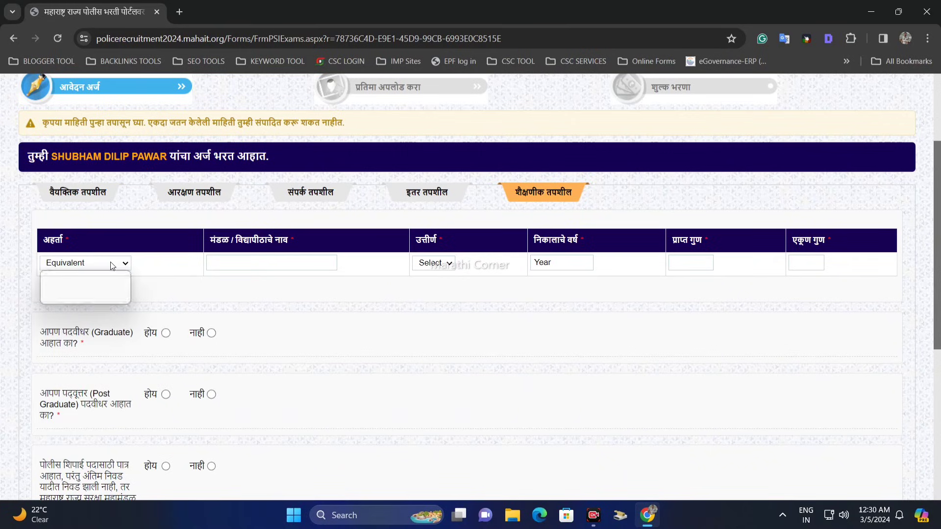
click(113, 287)
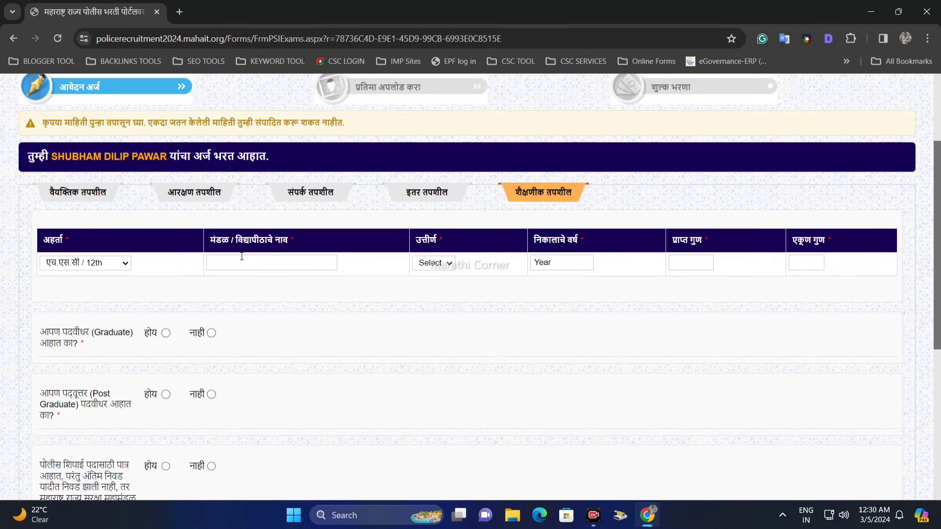
Enter Maharashtra Board Pune as the 12th board or university name and set its passing status to Pass.
click(285, 262)
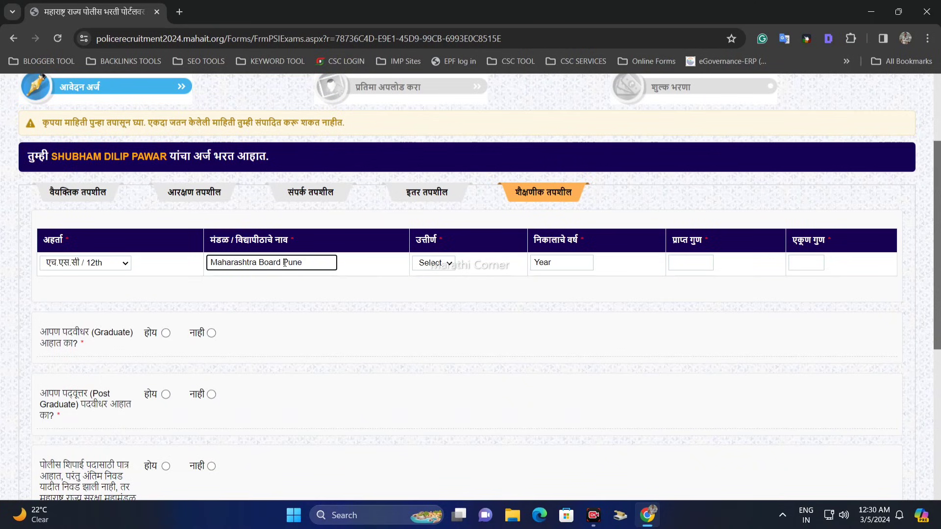
click(440, 263)
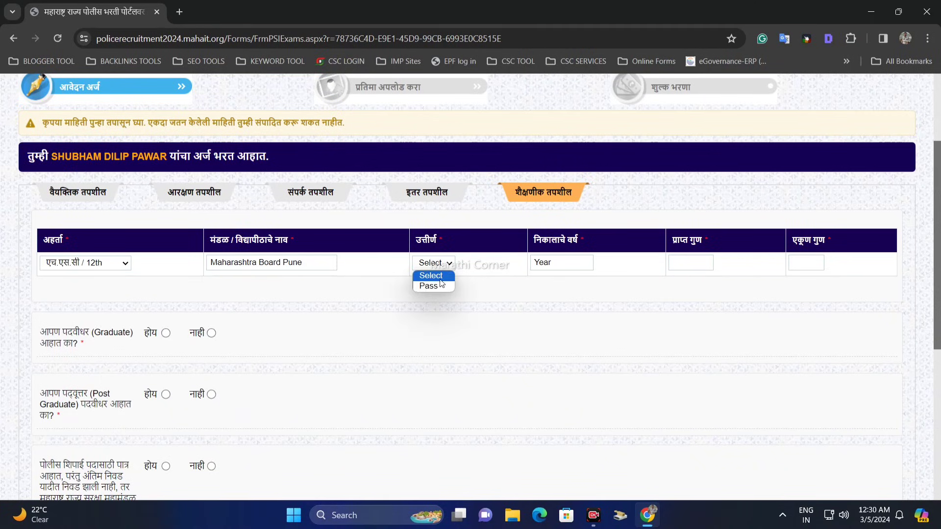
click(446, 286)
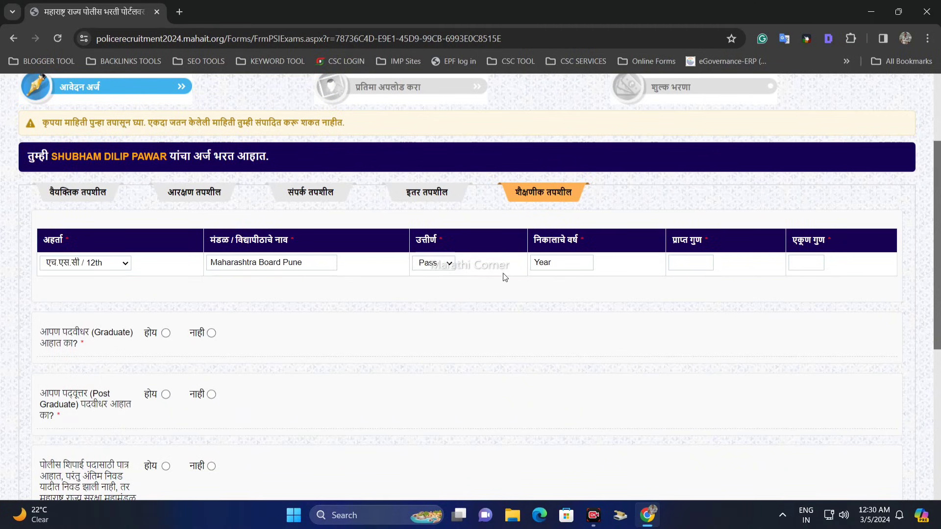
Set the 12th result year (निकालाचे वर्ष) to 2017 and activate the obtained marks field (प्राप्त गुण).
click(556, 263)
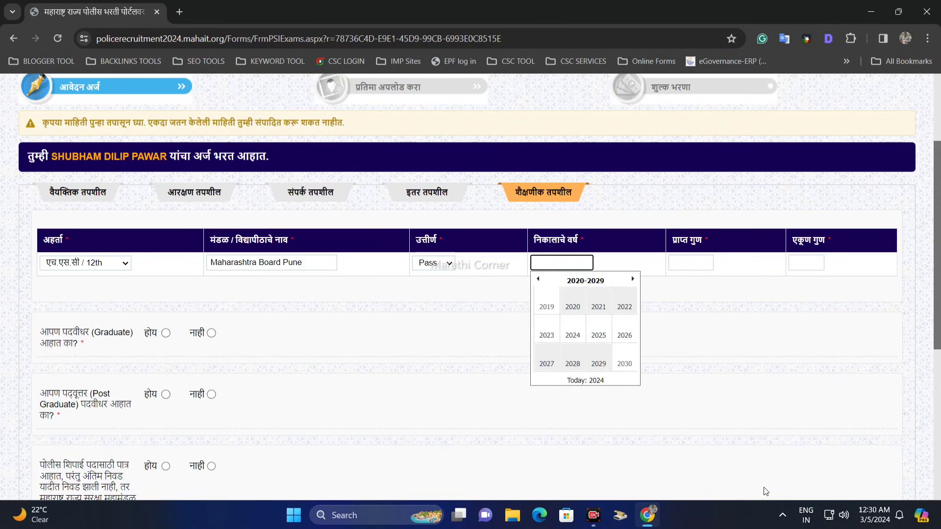
click(538, 279)
click(546, 362)
click(696, 259)
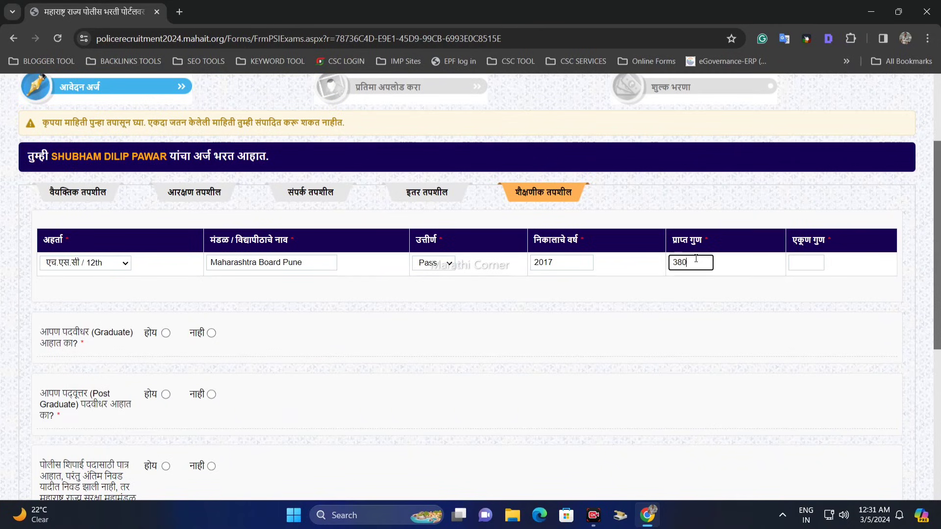
Set the 12th total marks (एकूण गुण) to 500.
click(804, 261)
click(796, 299)
click(659, 240)
scroll(248, 308, down, 2)
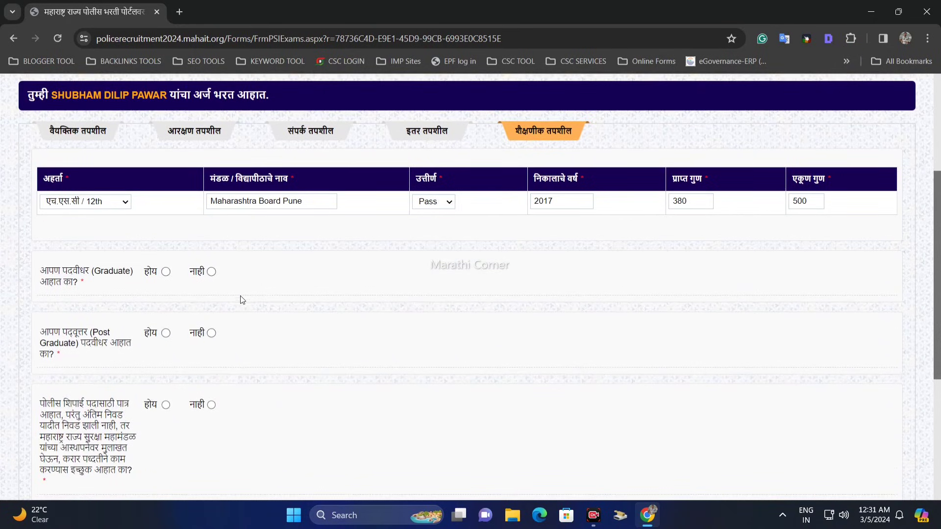
Answer होय to the Graduate question and choose BCS as the graduation branch.
drag(51, 211, 69, 211)
click(136, 227)
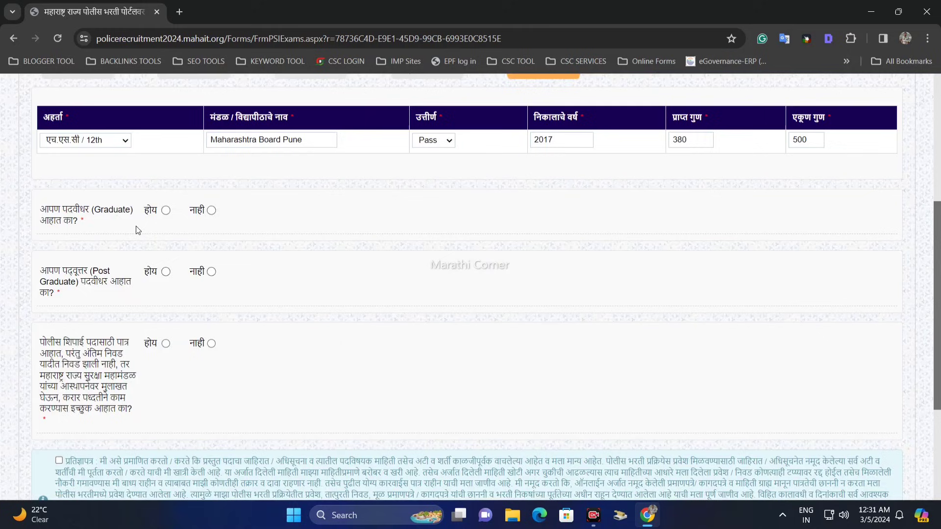
click(166, 211)
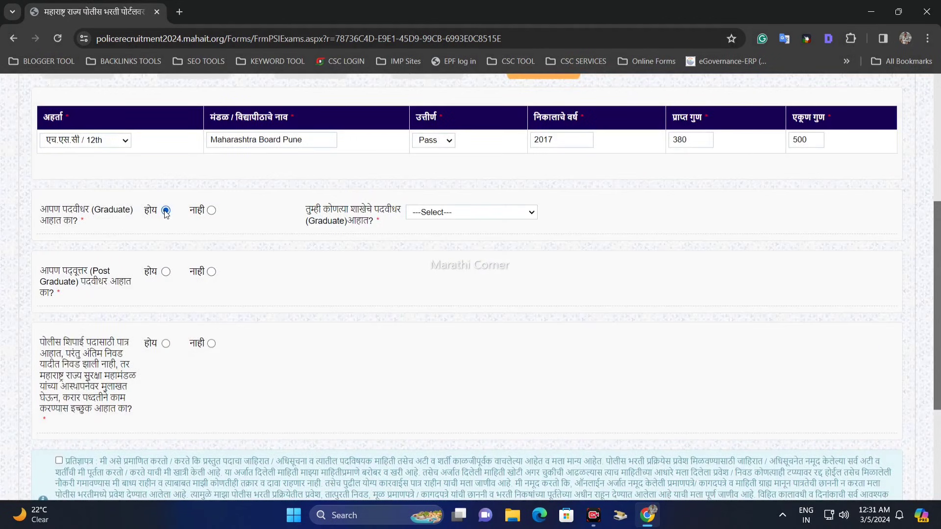
click(449, 212)
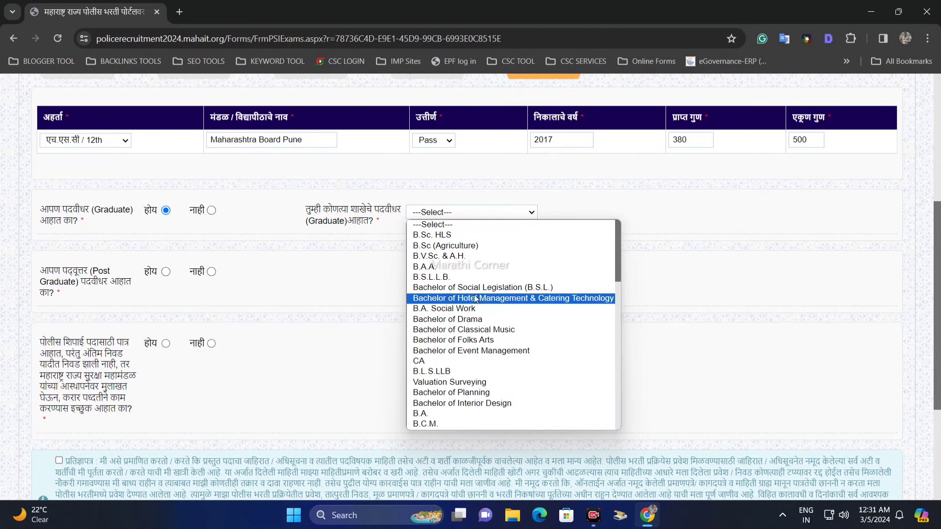
scroll(493, 314, down, 7)
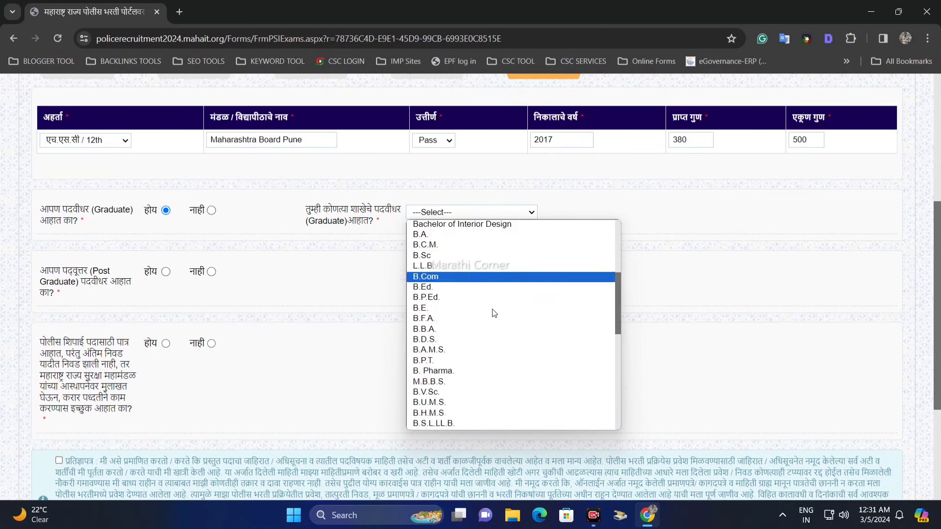
scroll(491, 363, down, 3)
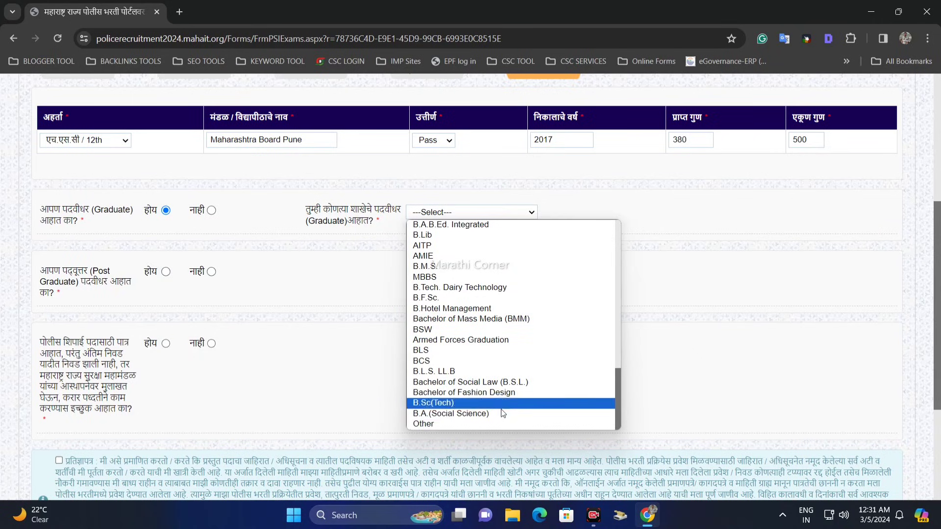
scroll(491, 375, up, 7)
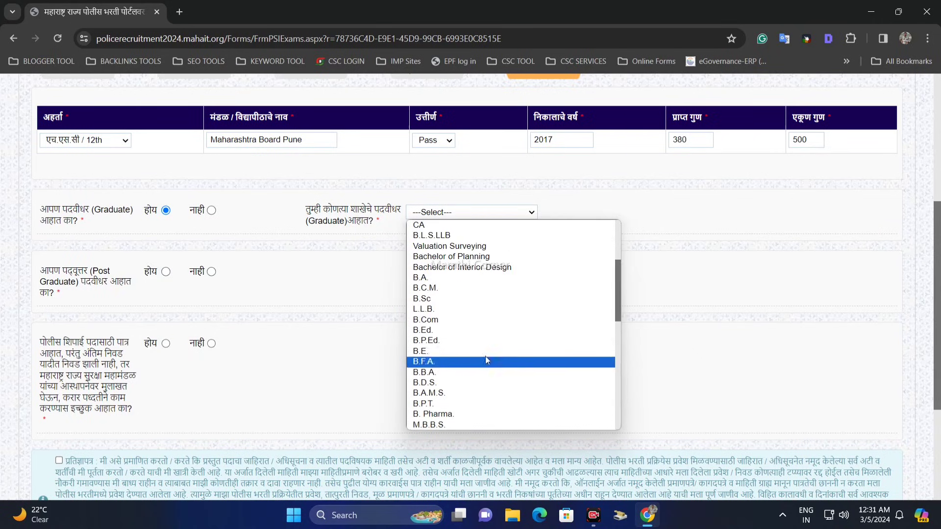
scroll(472, 332, up, 3)
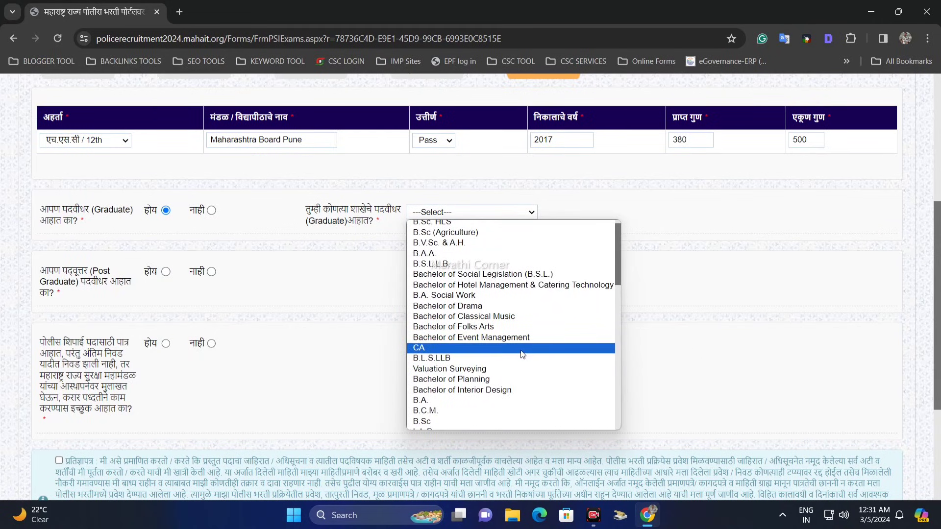
scroll(495, 323, up, 1)
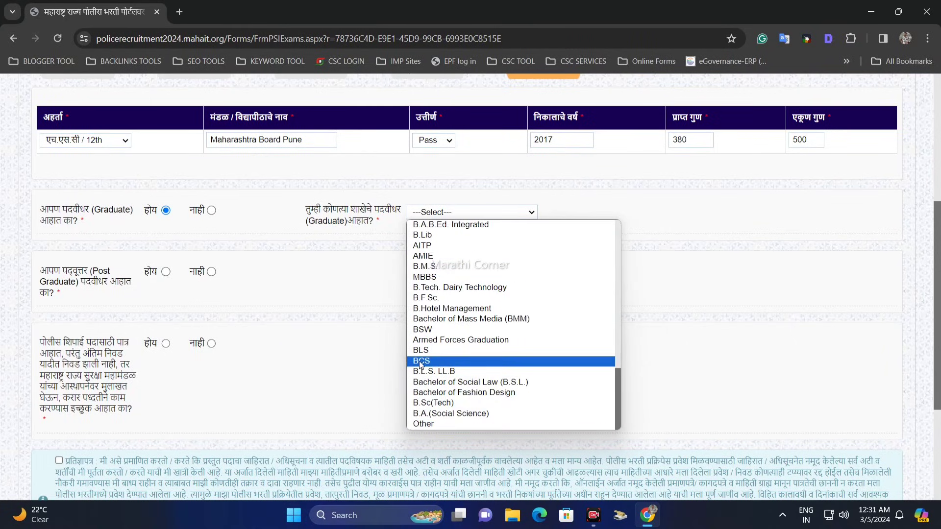
click(426, 361)
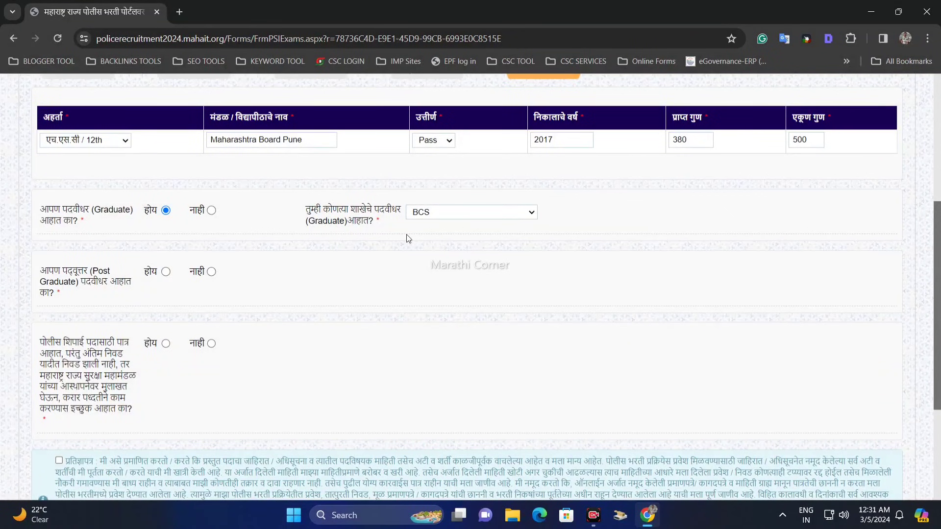
Try होय for the Post Graduate question, look through its degree options, and switch the answer to नाही.
scroll(407, 239, down, 1)
drag(40, 210, 109, 217)
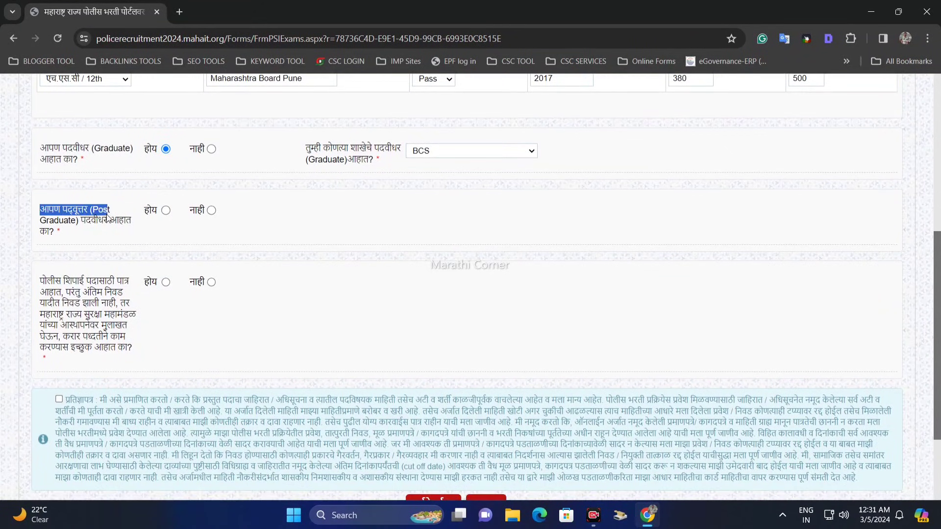
click(165, 211)
click(462, 213)
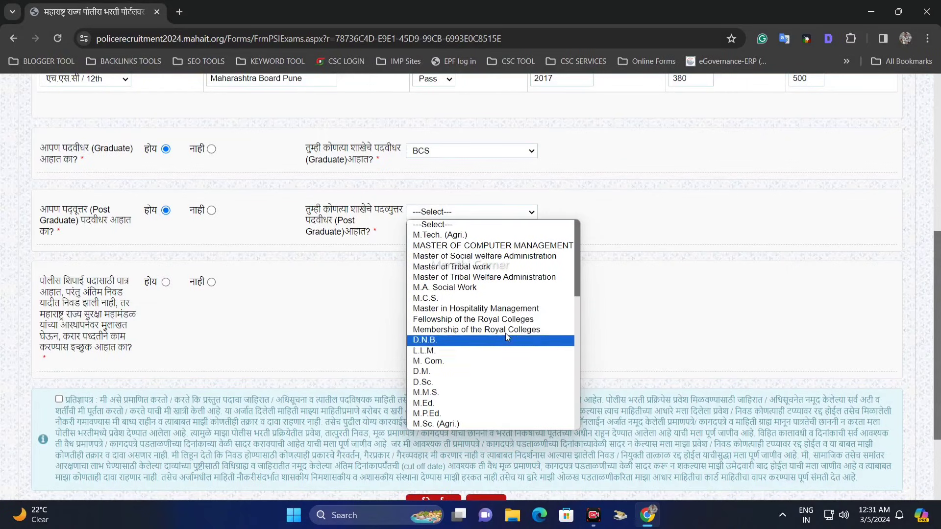
click(339, 237)
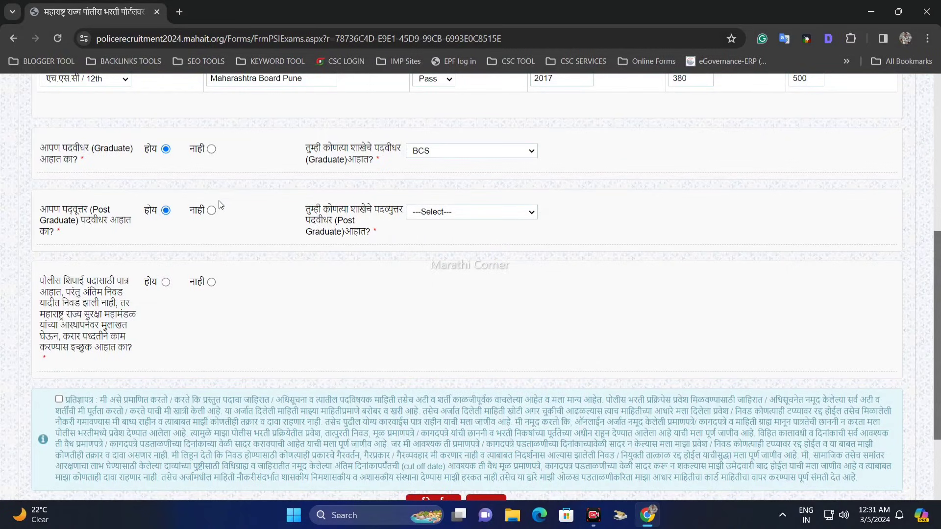
click(212, 210)
Answer होय to the question about contract work with the Maharashtra State Security Corporation and accept the declaration (प्रतिज्ञापत्र).
scroll(250, 242, down, 1)
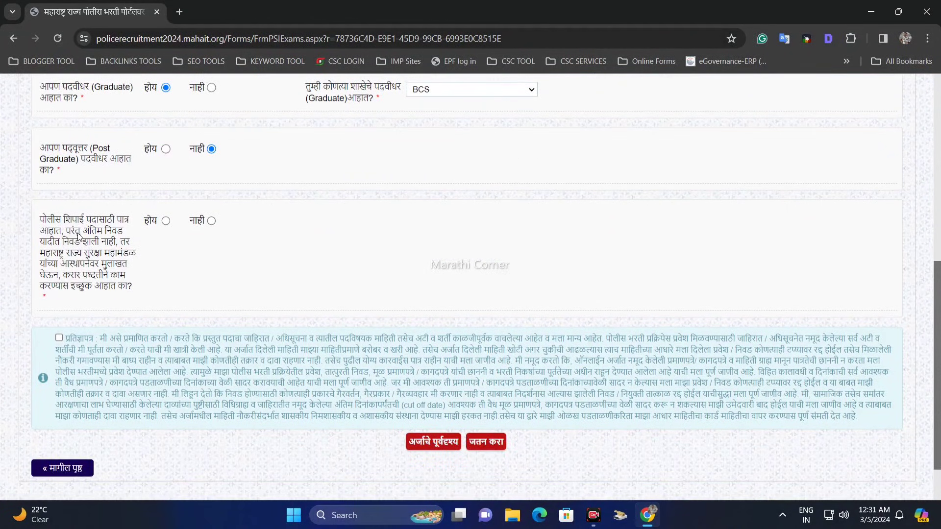
drag(40, 219, 130, 226)
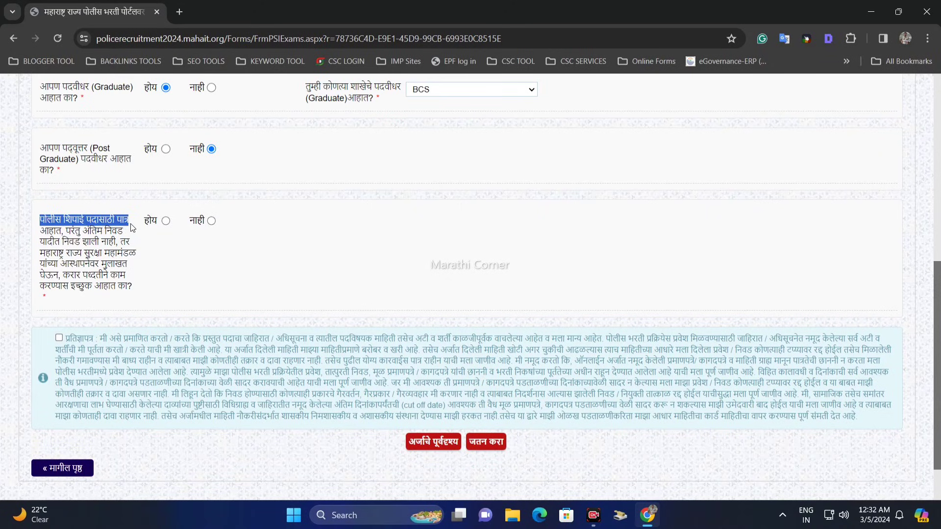
click(104, 232)
drag(66, 230, 140, 289)
click(114, 242)
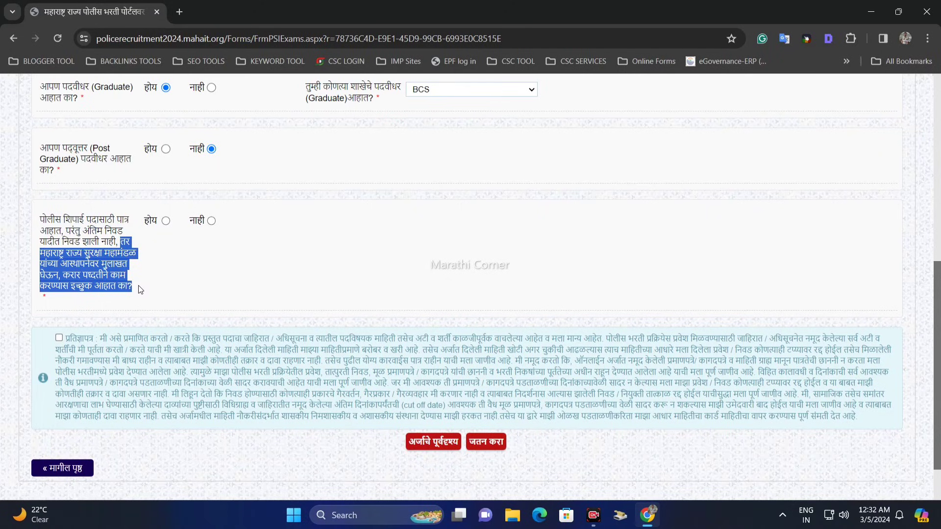
click(152, 276)
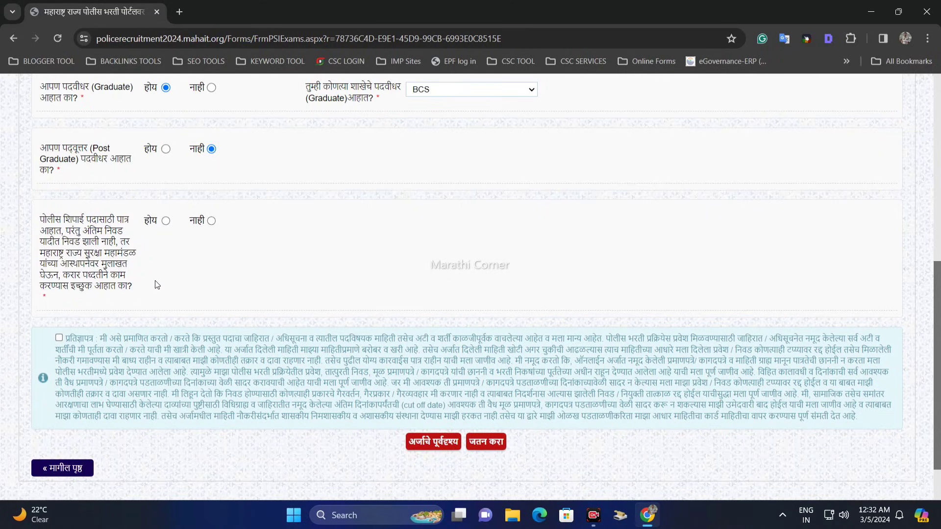
drag(132, 287, 100, 243)
click(103, 246)
click(165, 221)
click(247, 267)
scroll(157, 331, down, 1)
click(59, 277)
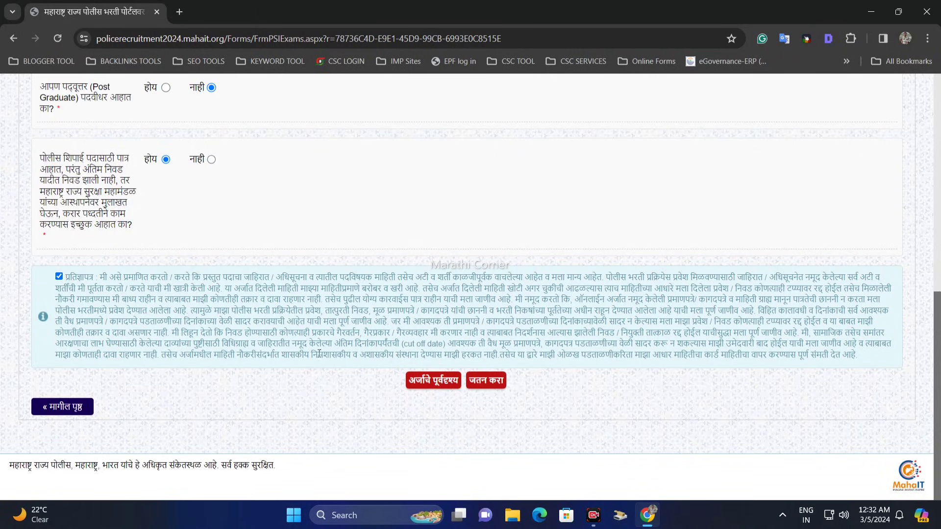
Review the whole application in its preview (अर्जाचे पूर्वदृश्य), from the profile to the declaration, and close the preview.
click(430, 383)
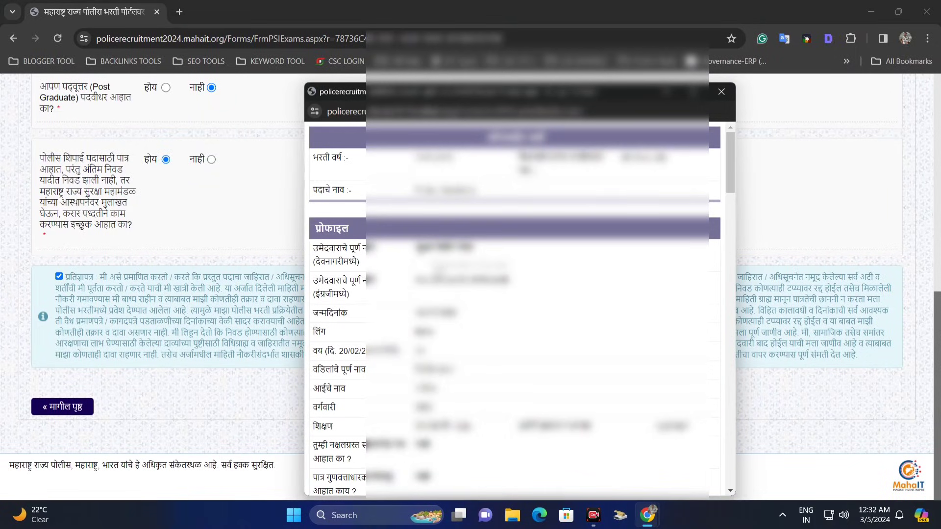
scroll(514, 309, down, 15)
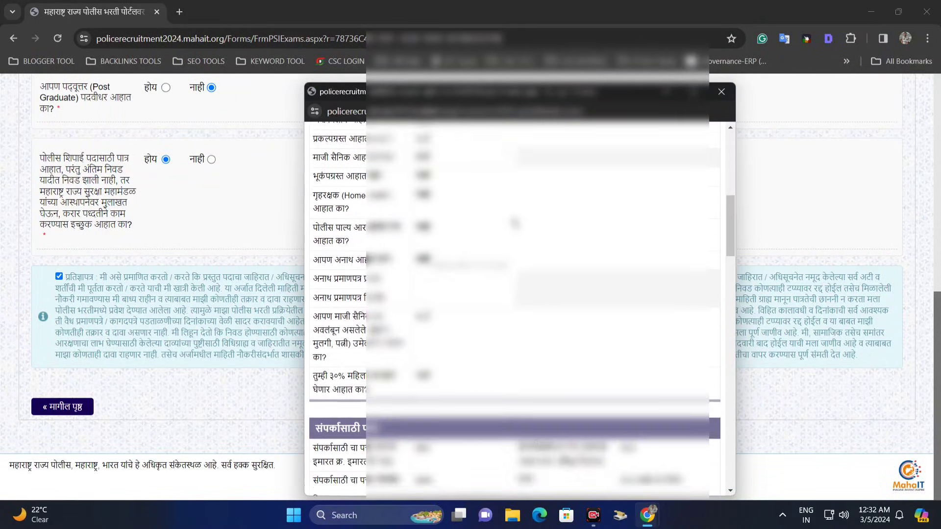
scroll(623, 313, down, 10)
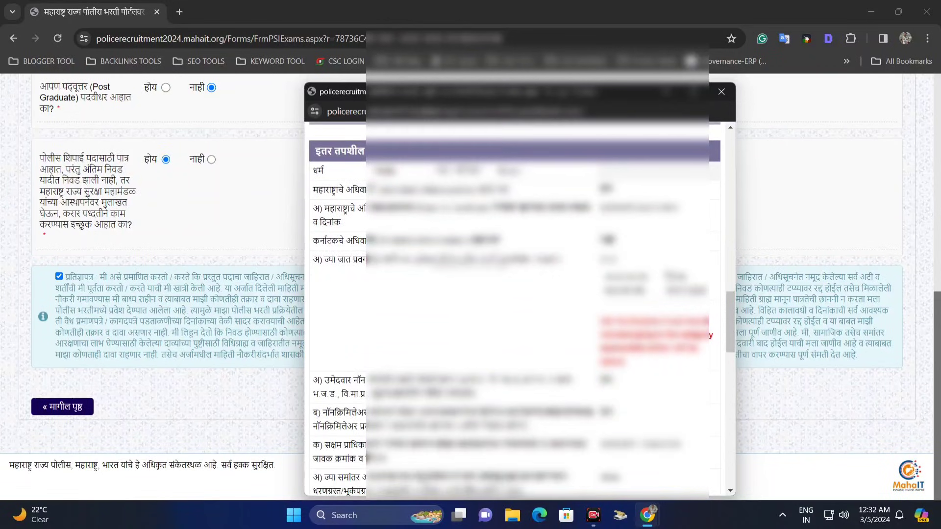
scroll(623, 316, down, 10)
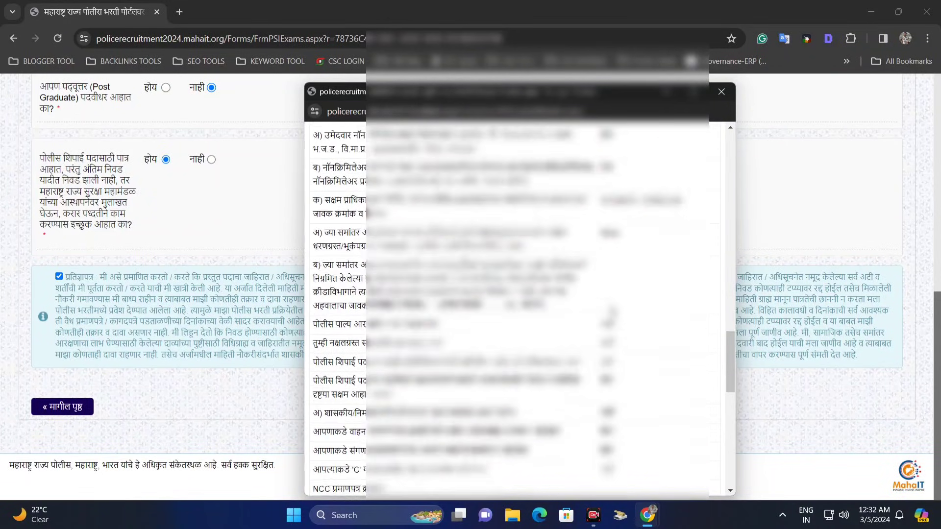
scroll(647, 394, down, 10)
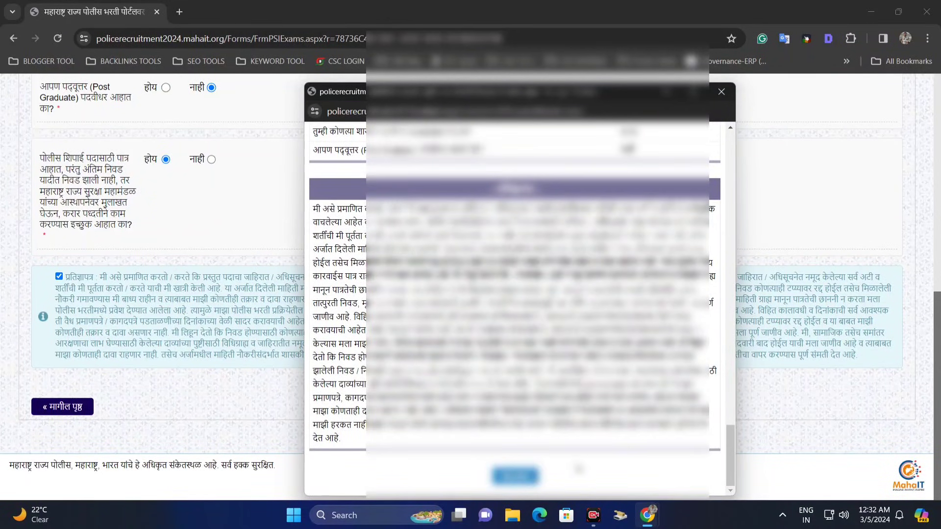
scroll(569, 470, up, 5)
scroll(568, 471, down, 6)
click(515, 476)
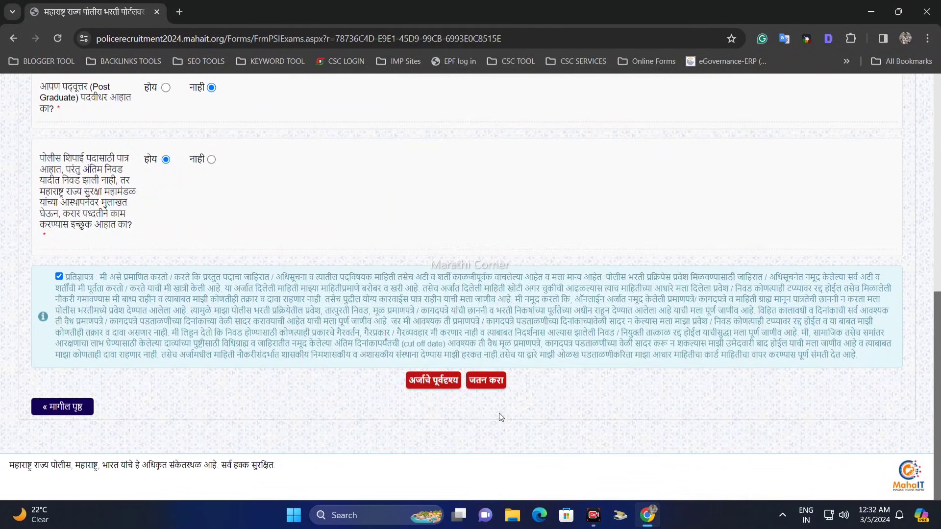
Save the completed application (जतन करा) and confirm that its information can no longer be edited.
click(491, 384)
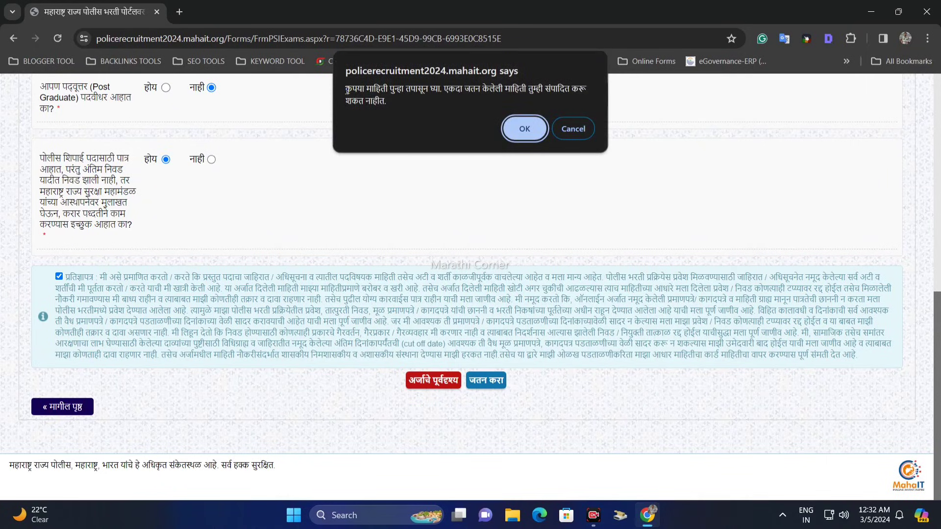
drag(347, 90, 468, 109)
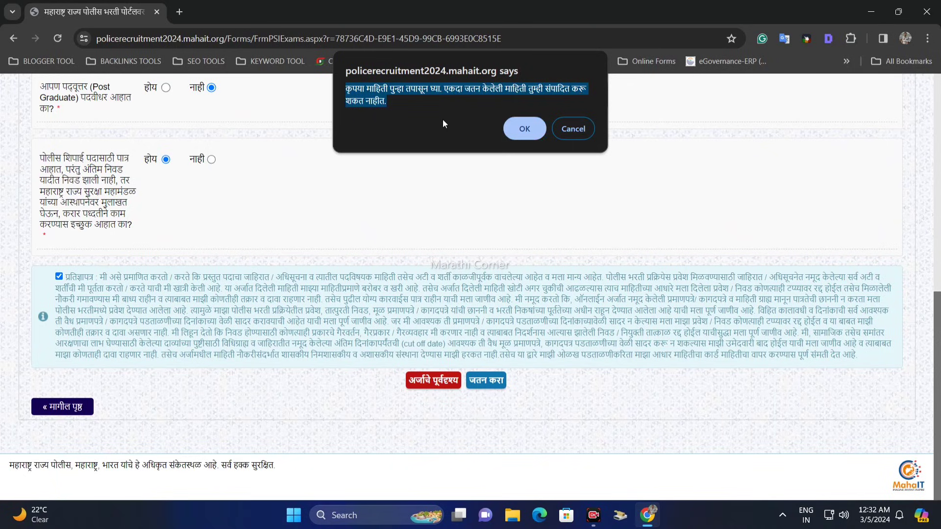
click(525, 132)
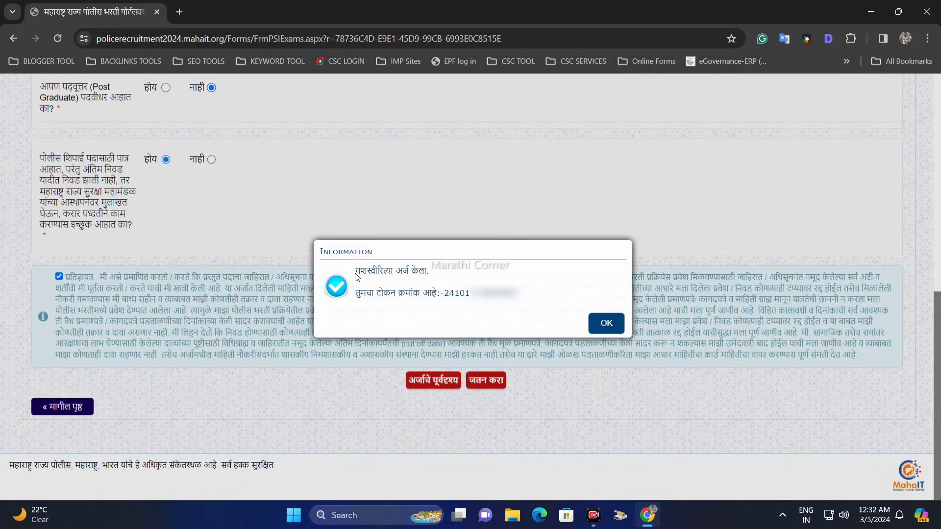
Check the token number in the application's submission message and dismiss the message.
drag(356, 274, 418, 275)
click(413, 276)
drag(349, 268, 549, 290)
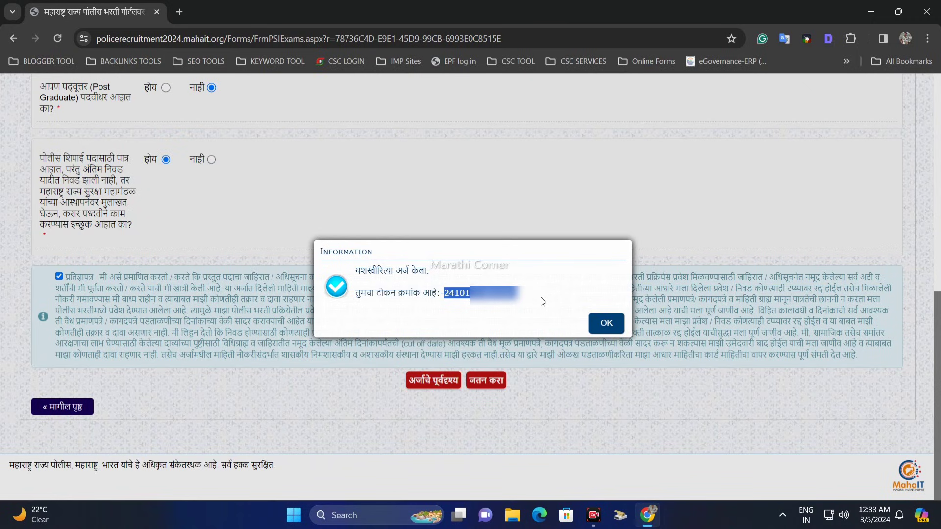
click(545, 303)
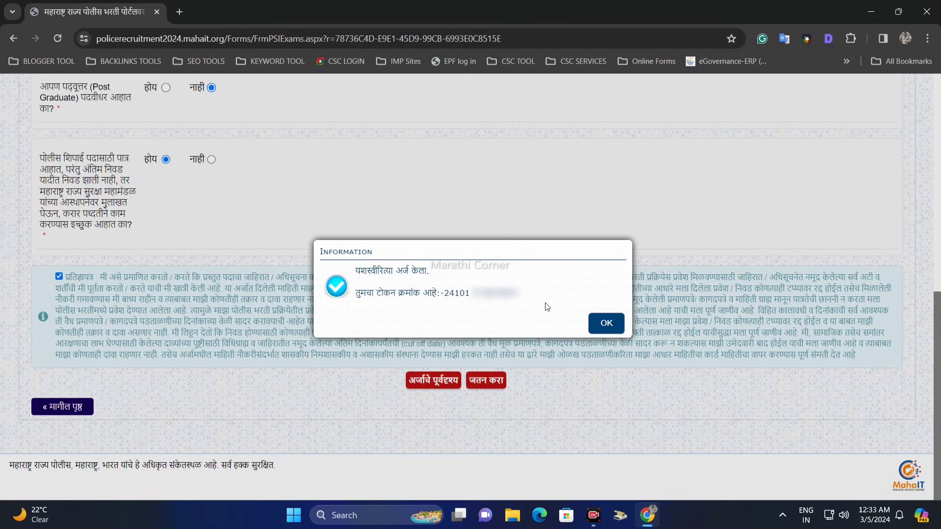
click(608, 325)
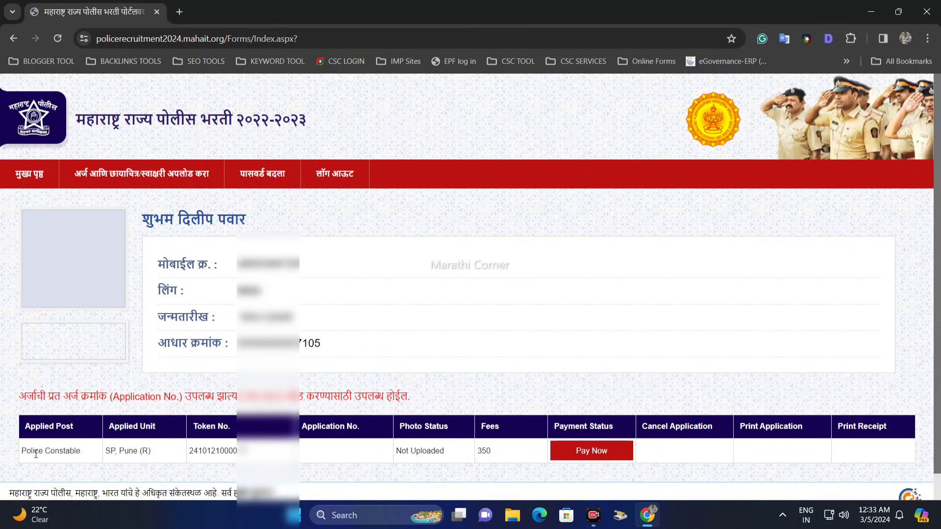
Examine the Police Constable entry in the applications table, including its unit, token number and photo status.
drag(25, 452, 319, 455)
drag(395, 452, 504, 451)
click(504, 451)
drag(398, 449, 436, 450)
Go to the photo and signature upload page (छायाचित्र आणि स्वाक्षरी अपलोड करा) and open the photo upload form.
mouse_move(138, 175)
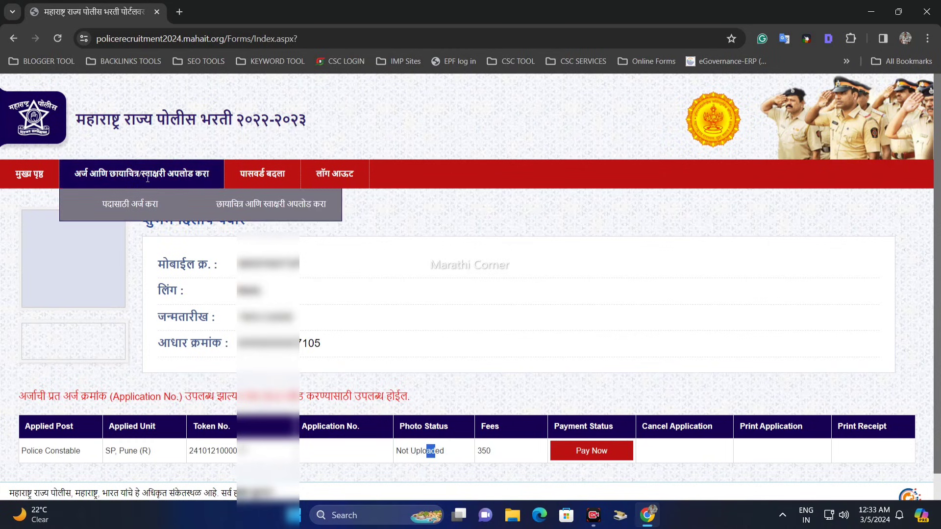
drag(188, 175, 205, 211)
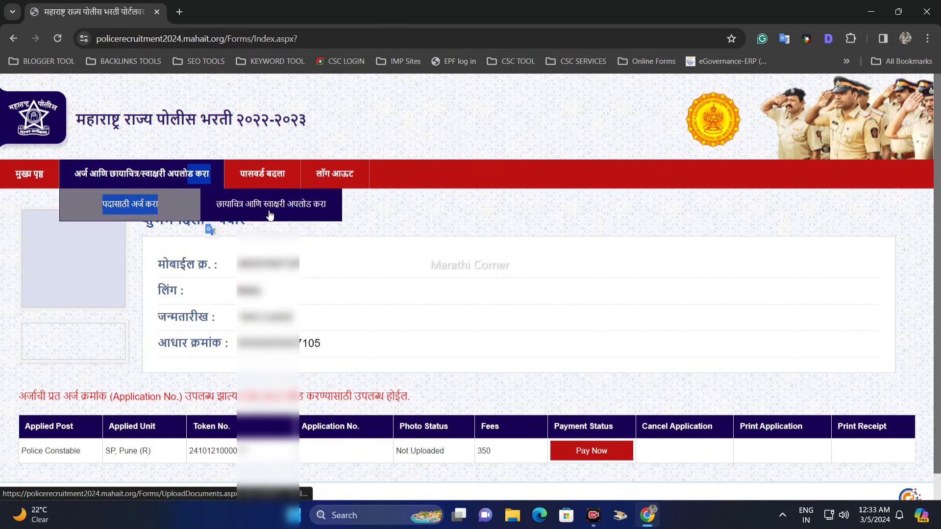
click(298, 215)
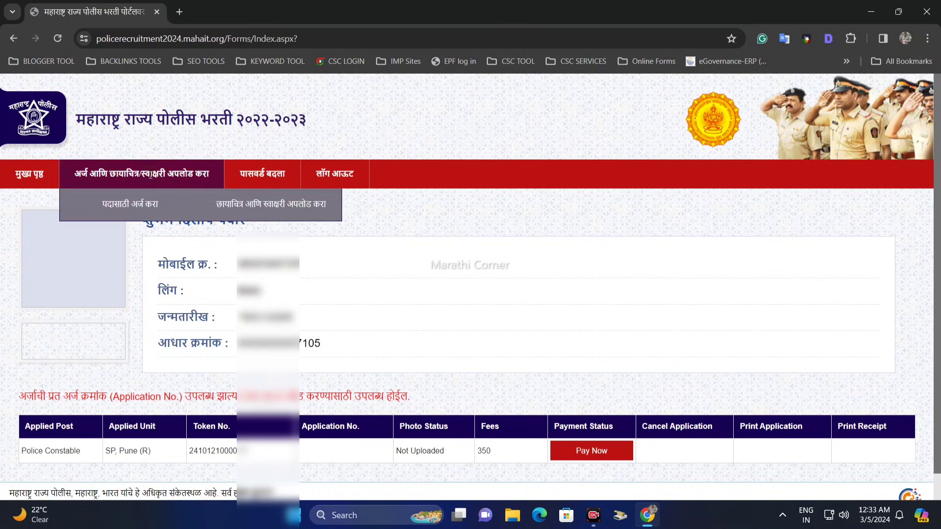
click(283, 216)
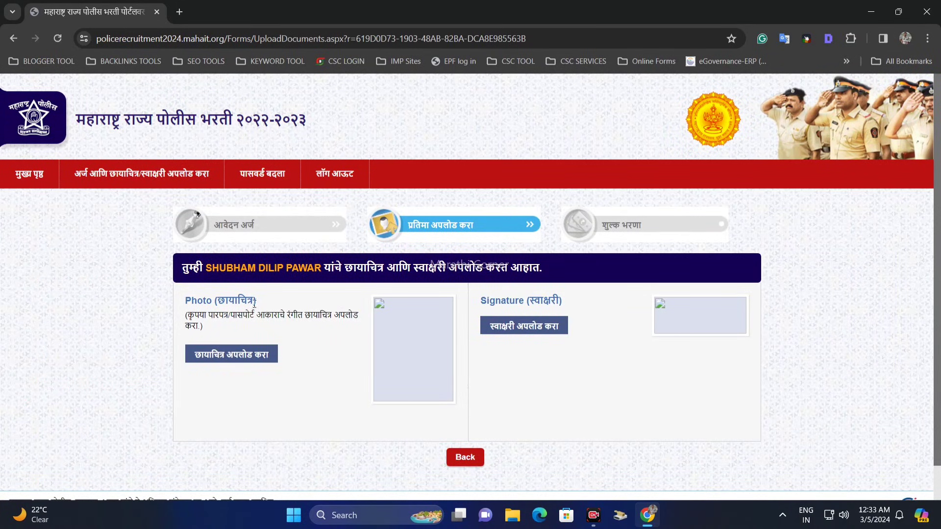
click(250, 362)
click(243, 363)
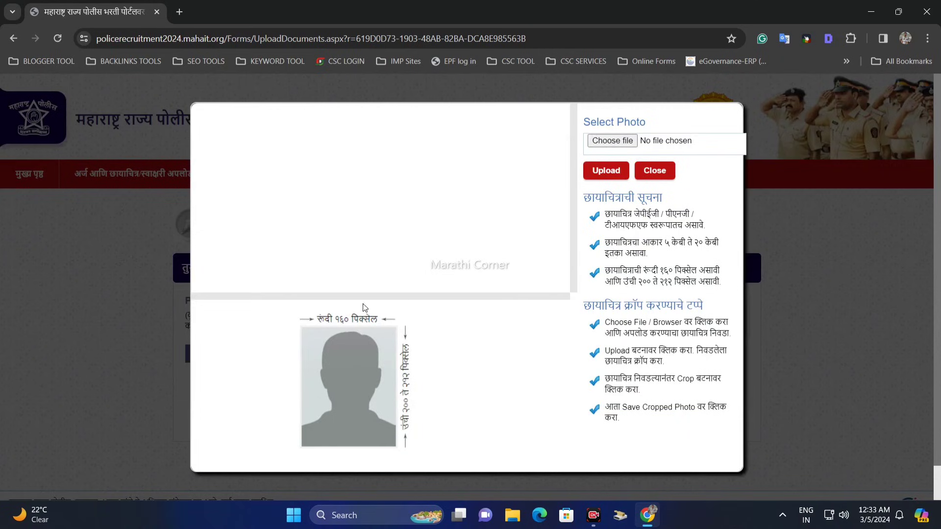
Review the photo instructions for the required format, file size, width and height.
drag(324, 320, 392, 315)
drag(620, 215, 644, 215)
drag(660, 244, 706, 243)
click(667, 261)
drag(636, 270, 691, 271)
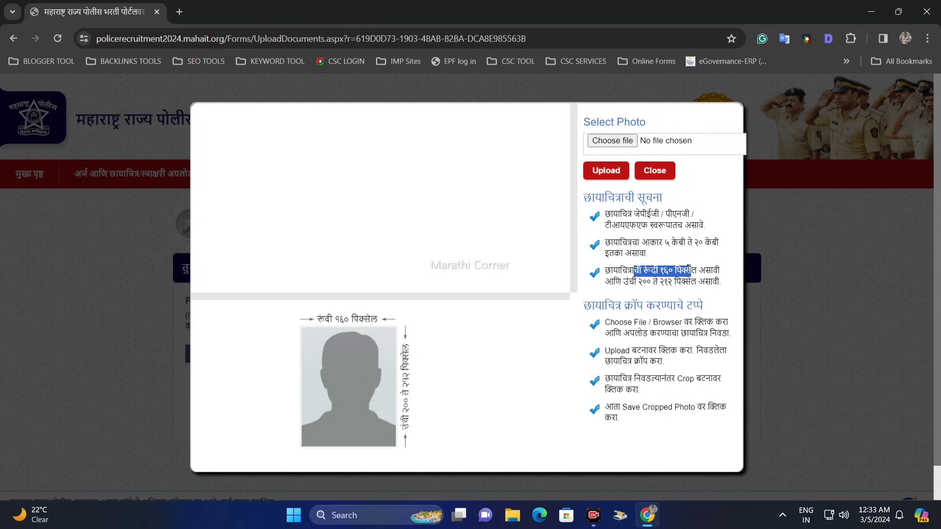
click(668, 292)
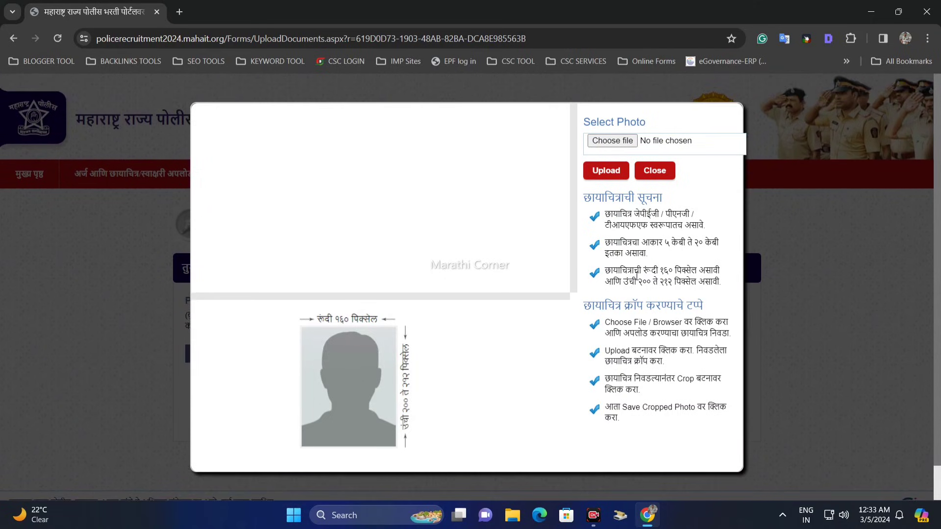
Upload photo1.jpg as the applicant's photo and save the cropped photo.
click(615, 143)
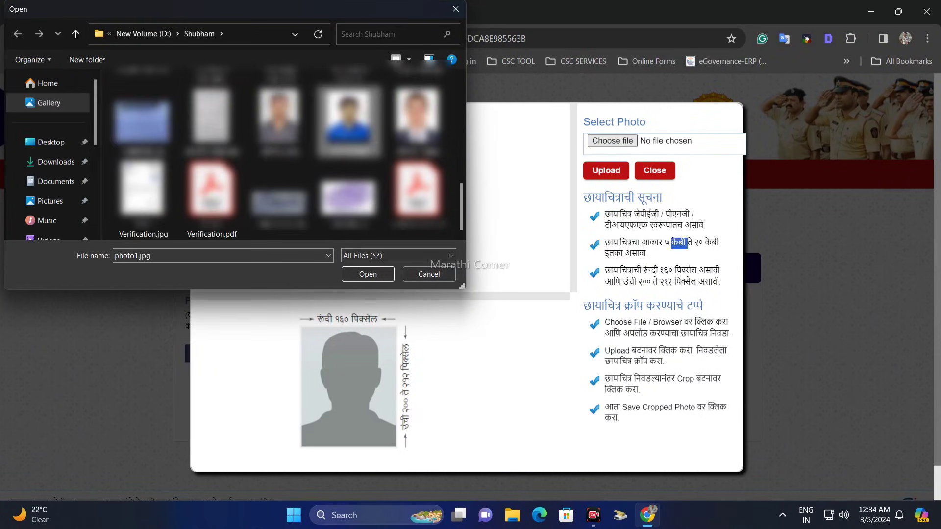
key(Return)
click(601, 185)
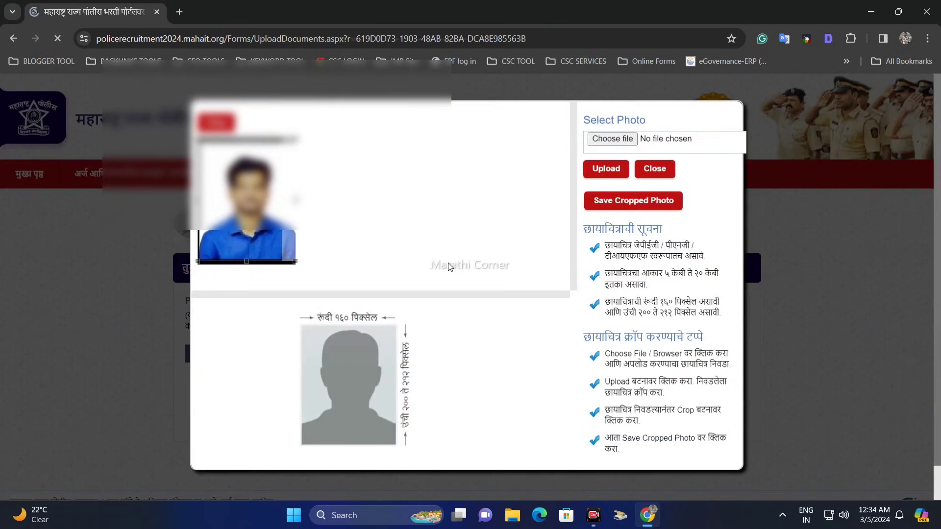
drag(244, 199, 245, 198)
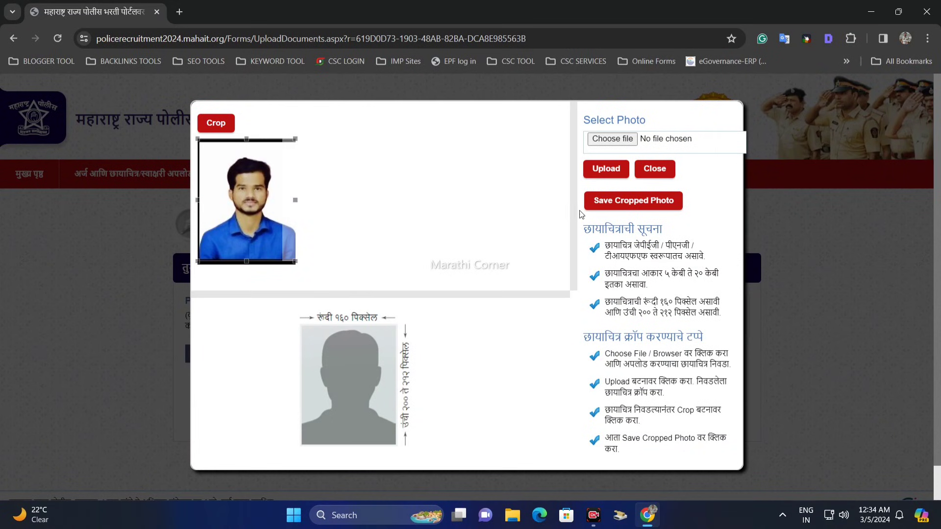
click(635, 201)
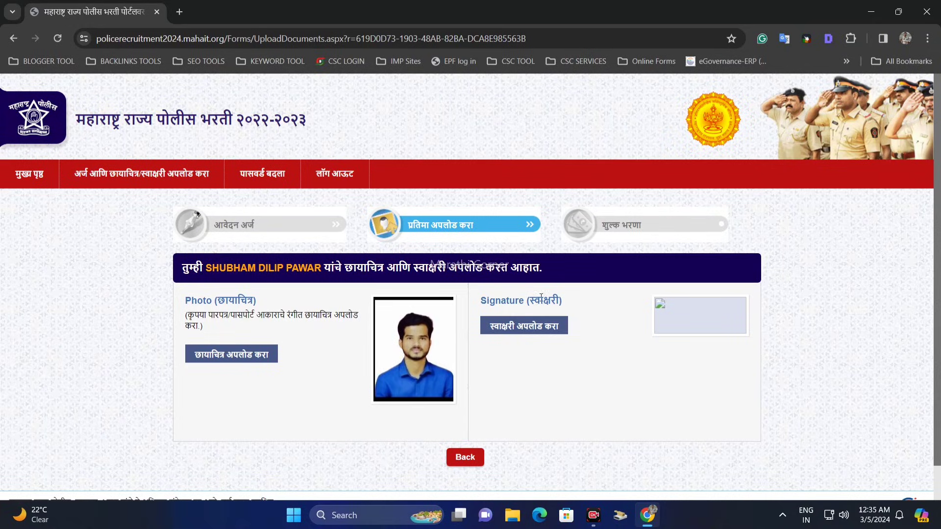
Open the signature upload form (स्वाक्षरी अपलोड करा) and review its format, file size and dimension requirements.
drag(529, 301, 562, 301)
click(524, 327)
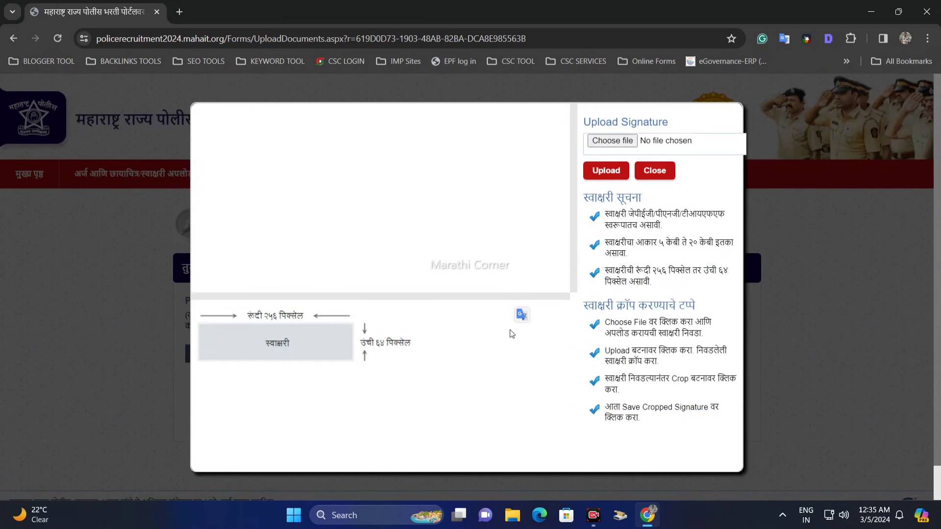
drag(627, 214, 657, 268)
click(629, 275)
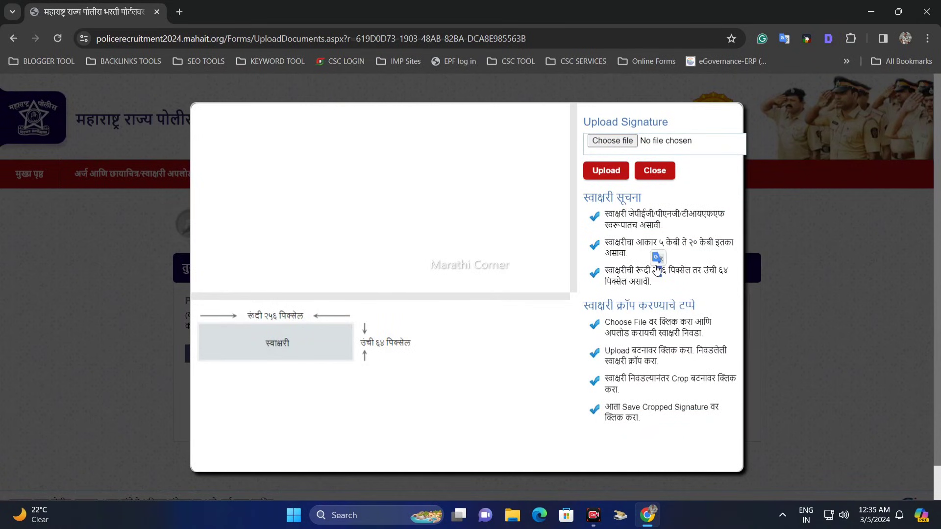
click(691, 273)
Upload signature.jpeg as the applicant's signature and save the cropped signature.
click(613, 141)
click(280, 196)
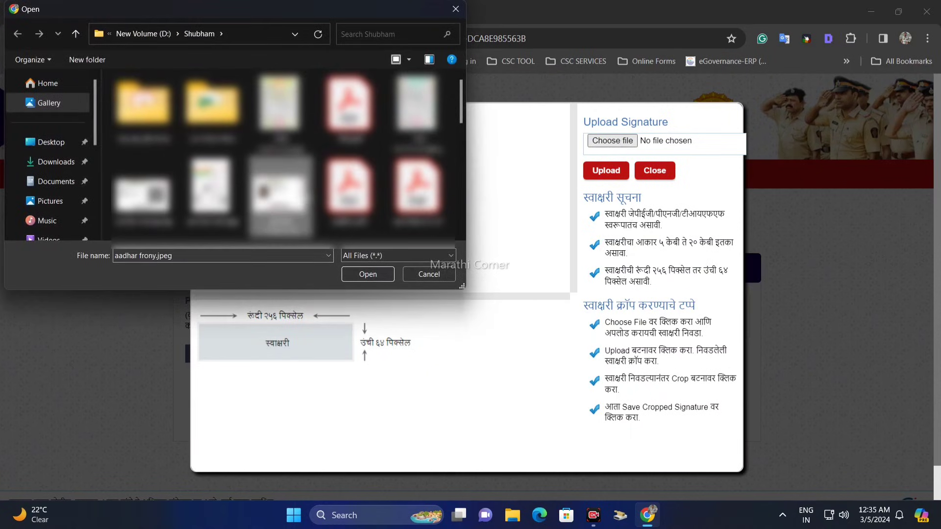
key(s)
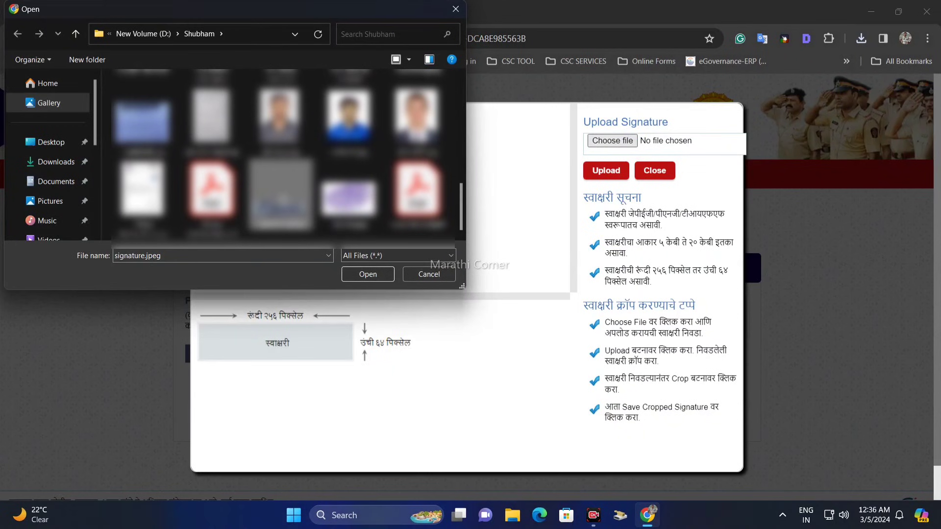
key(Return)
click(608, 172)
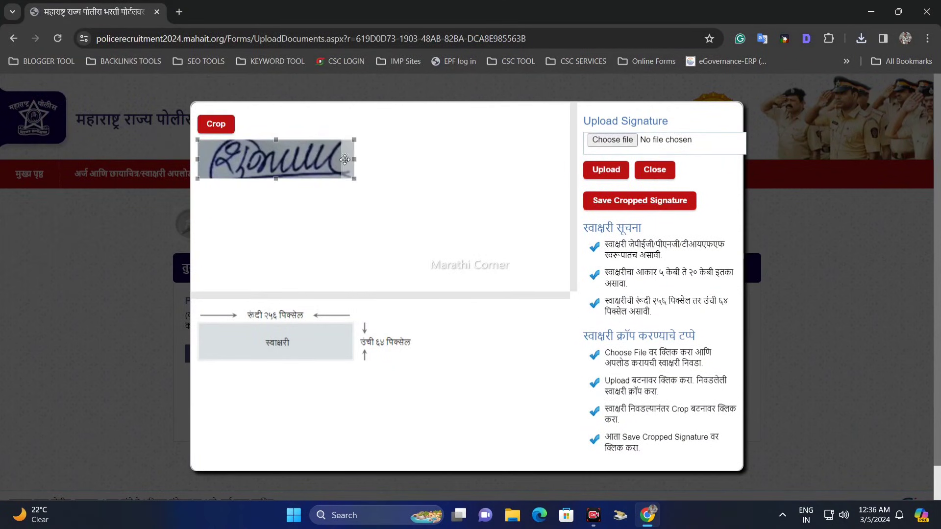
click(639, 200)
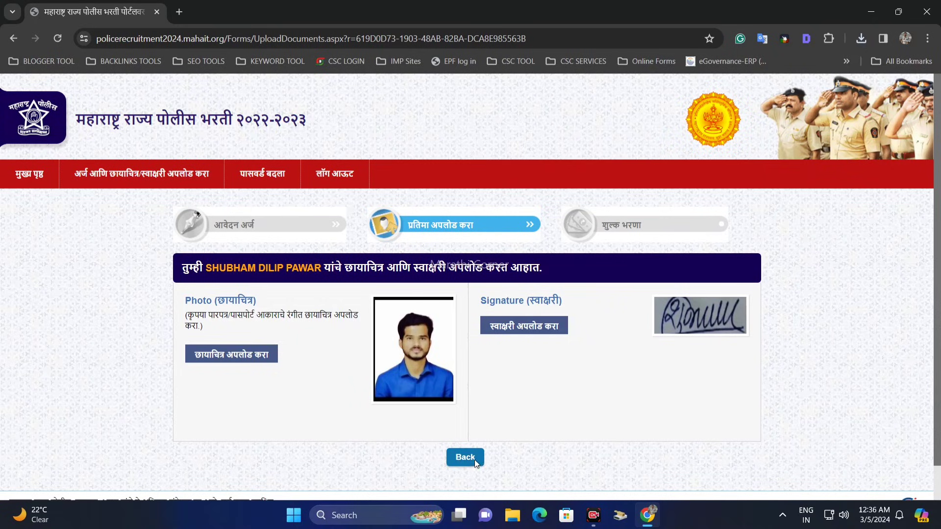
Return to the applications overview and examine the Police Constable entry's unit, token number, photo status and fee.
scroll(466, 458, down, 1)
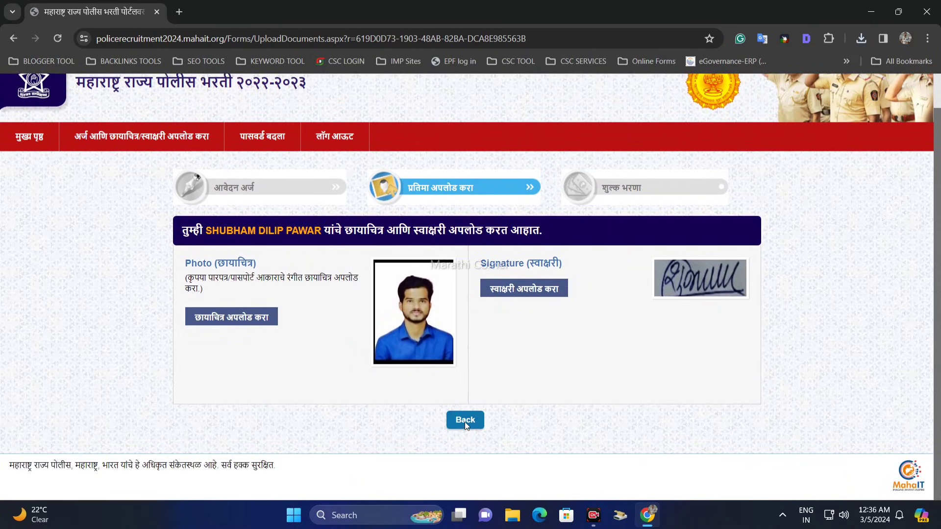
click(465, 421)
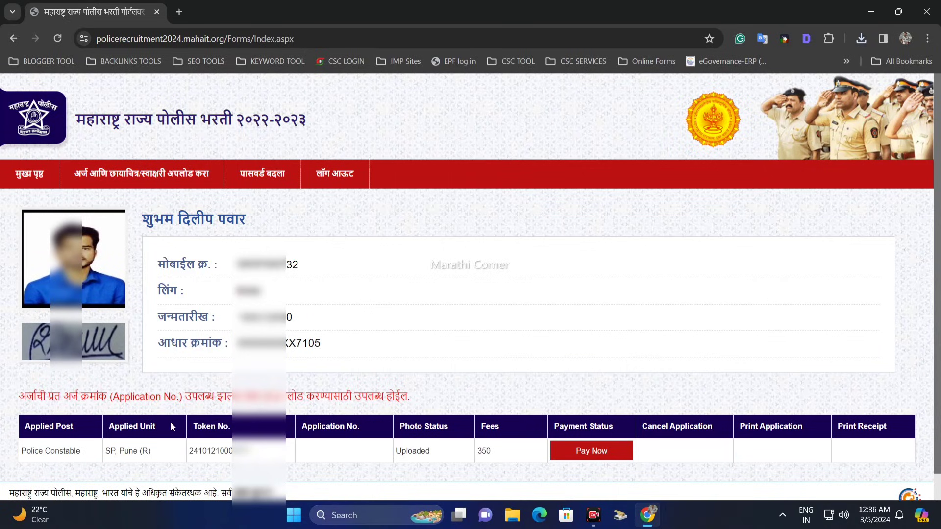
drag(36, 448, 280, 459)
click(378, 453)
drag(415, 452, 474, 460)
click(483, 456)
mouse_move(494, 452)
mouse_down()
mouse_move(476, 452)
mouse_move(486, 451)
mouse_up()
drag(63, 451, 82, 451)
Open a new post application form (पदासाठी अर्ज करा) and go to its name fields in the personal details.
mouse_move(87, 174)
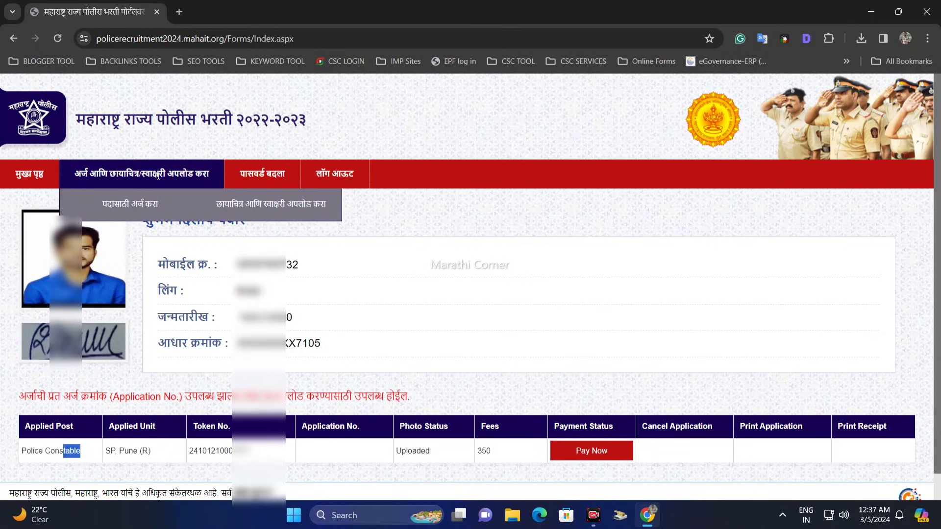
click(136, 206)
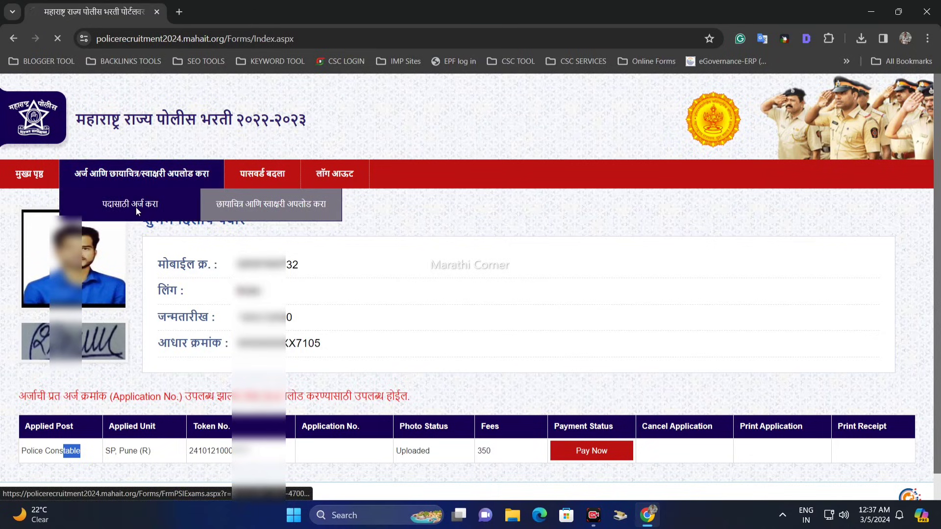
scroll(216, 298, down, 3)
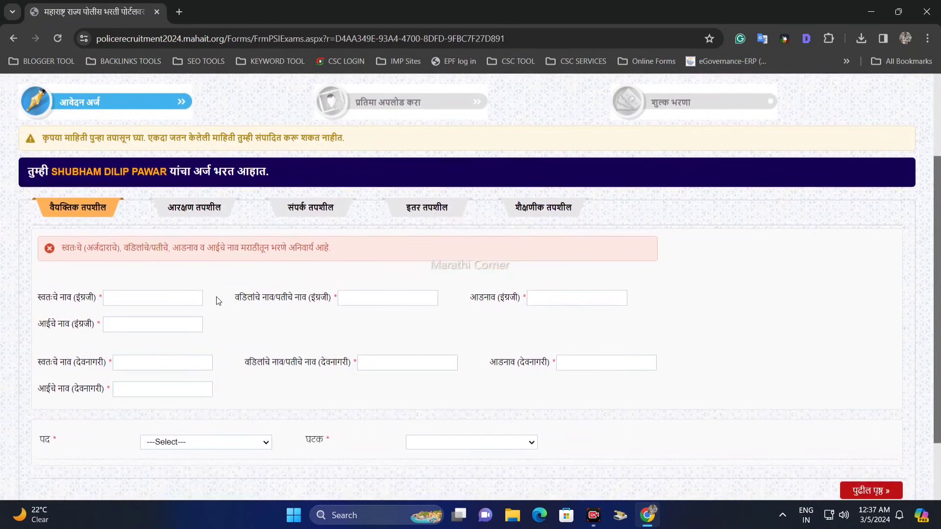
scroll(188, 271, down, 1)
click(144, 235)
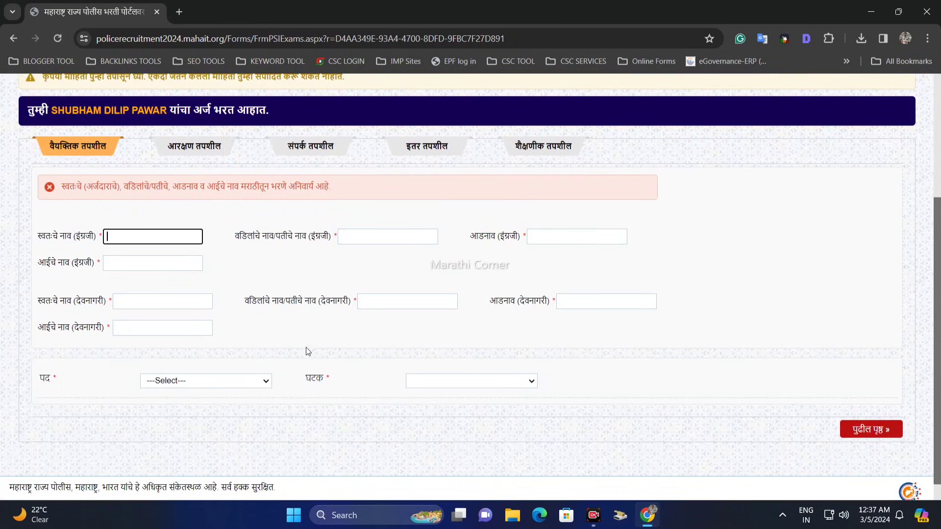
click(203, 365)
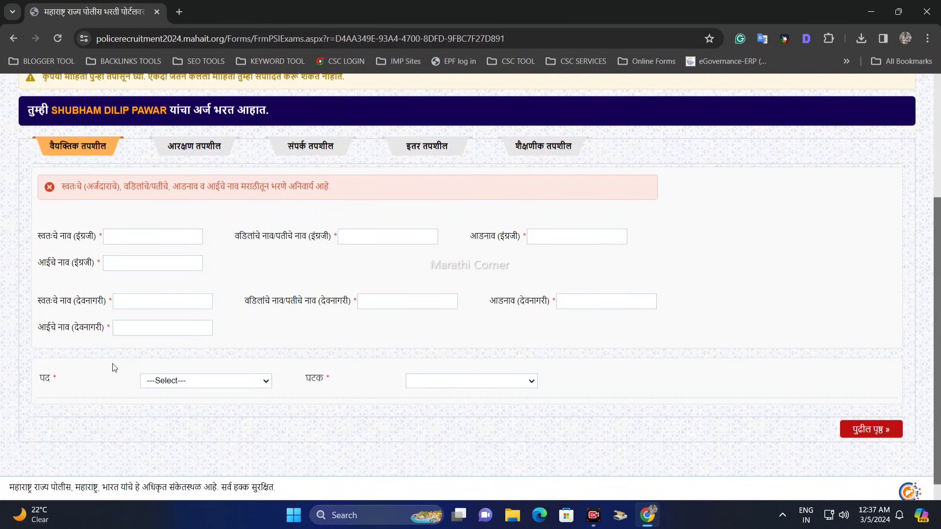
Try to choose Police Constable as the post (पद) in the new application and dismiss the resulting message.
scroll(113, 368, down, 1)
click(171, 361)
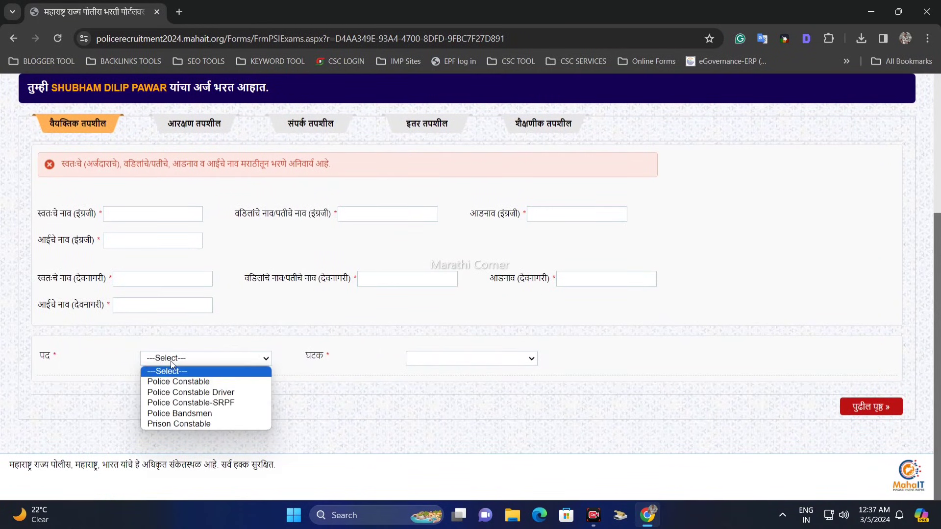
click(186, 384)
drag(369, 275, 500, 274)
click(606, 323)
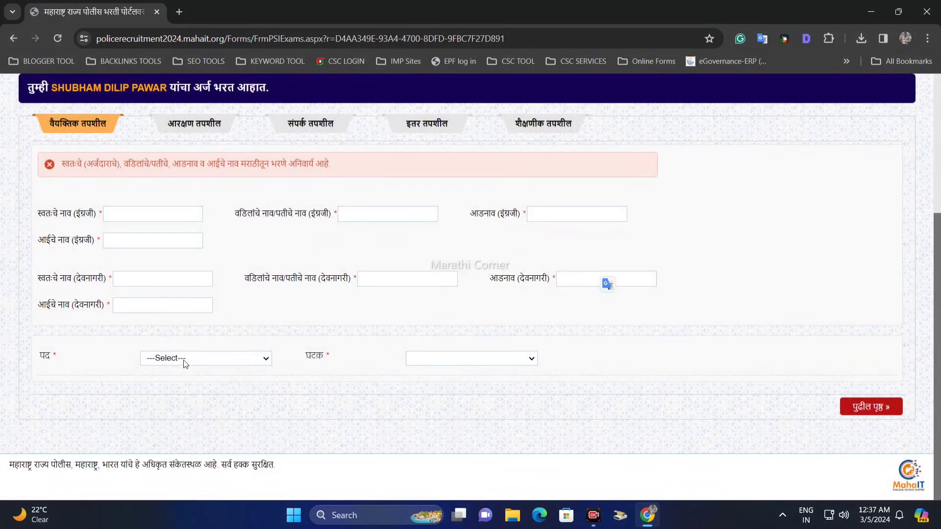
Set the post (पद) to Police Constable Driver and the unit (घटक) to SP, Pune (R).
click(186, 362)
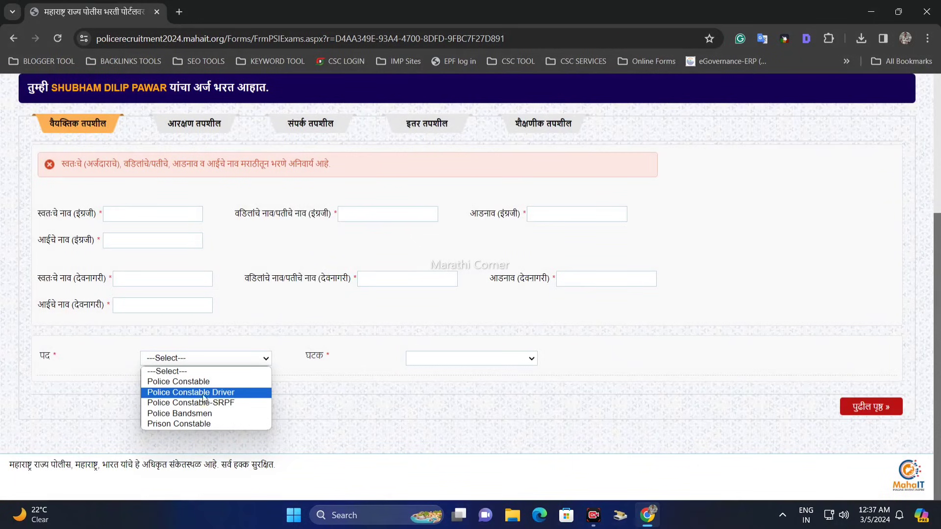
click(231, 393)
click(444, 360)
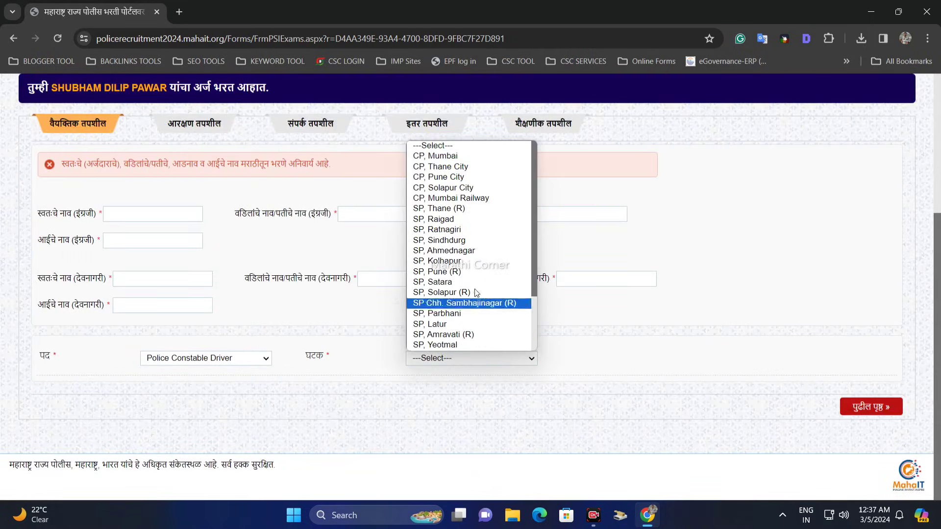
click(451, 271)
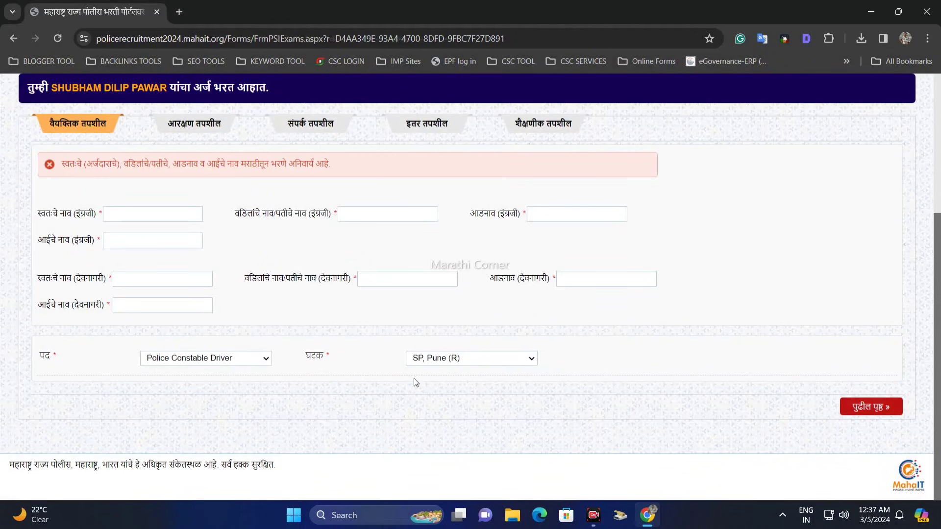
click(219, 360)
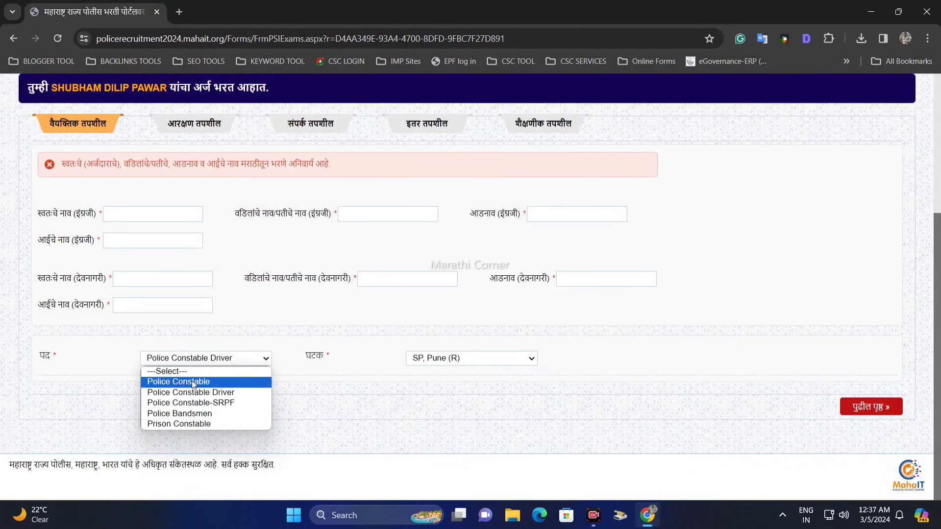
click(384, 391)
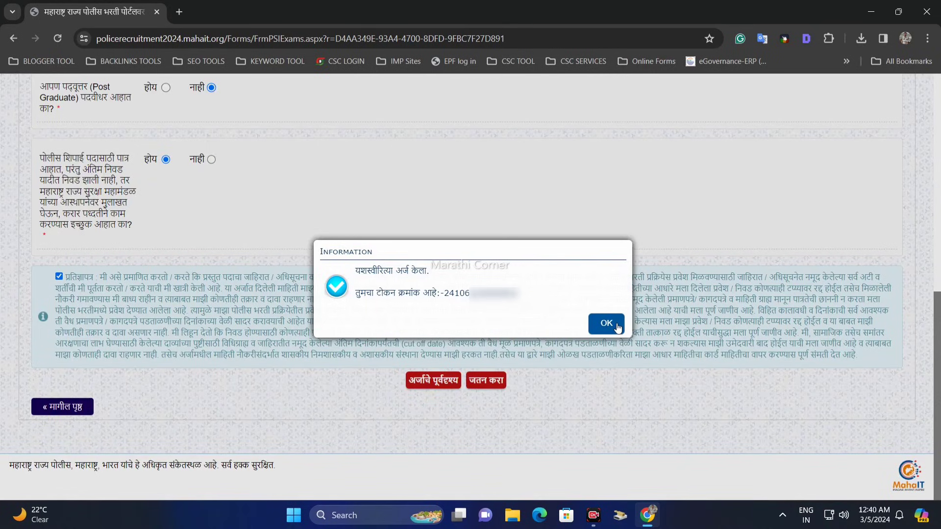
Dismiss the submission message and check the applied posts, Police Constable and Police Constable Driver, in the applications table.
click(607, 323)
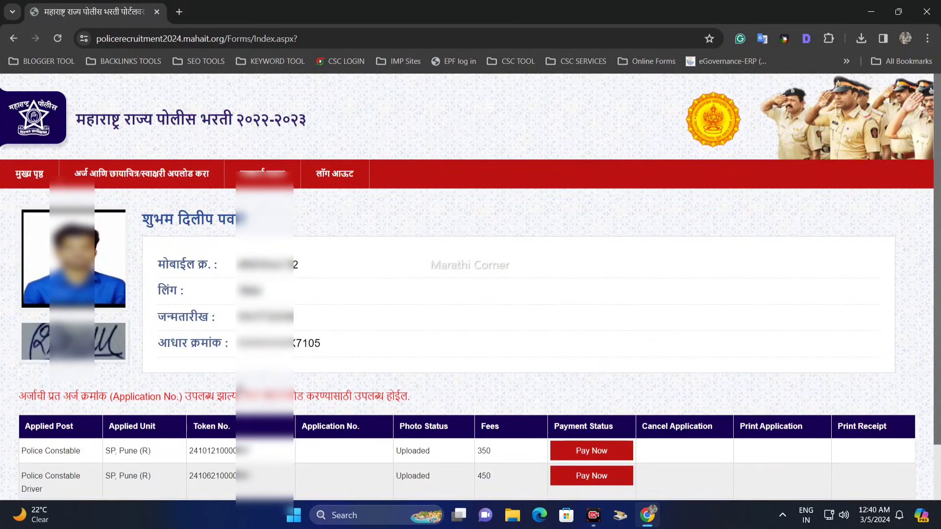
scroll(471, 287, down, 1)
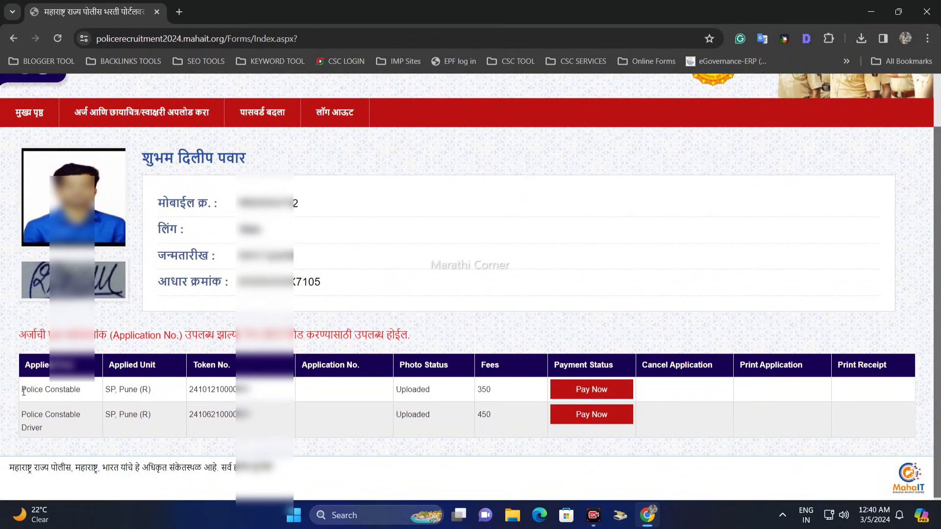
drag(23, 389, 76, 390)
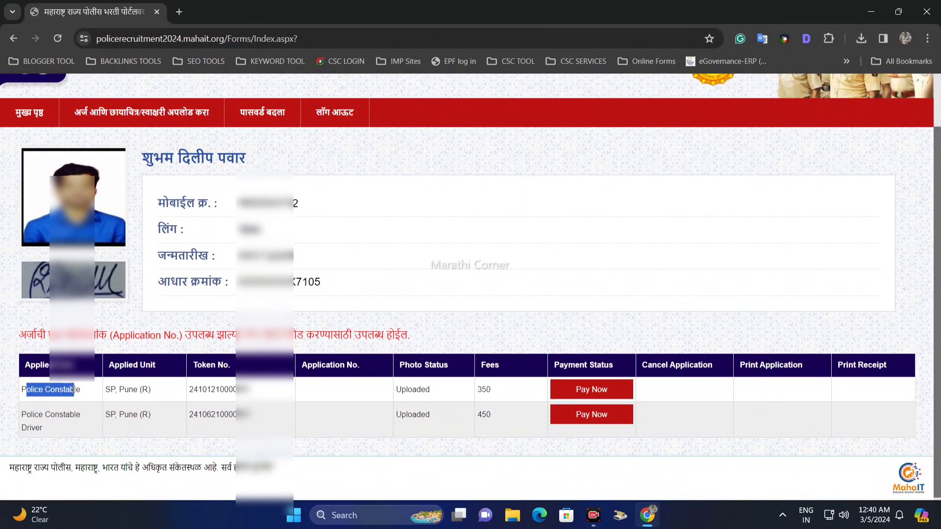
click(89, 397)
drag(24, 415, 87, 427)
click(126, 419)
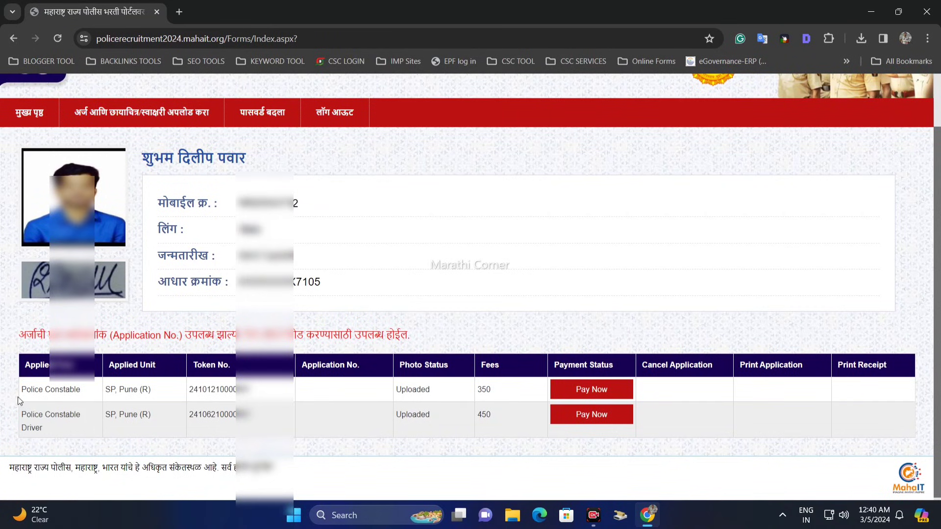
Compare the token numbers and fees of the two applications in the table.
drag(254, 392, 189, 392)
click(185, 413)
double_click(495, 395)
click(495, 408)
click(499, 418)
drag(499, 417, 475, 394)
double_click(481, 390)
click(484, 393)
Open another post application form, try to choose Police Constable Driver as the post, and dismiss the resulting message.
mouse_move(137, 117)
click(130, 147)
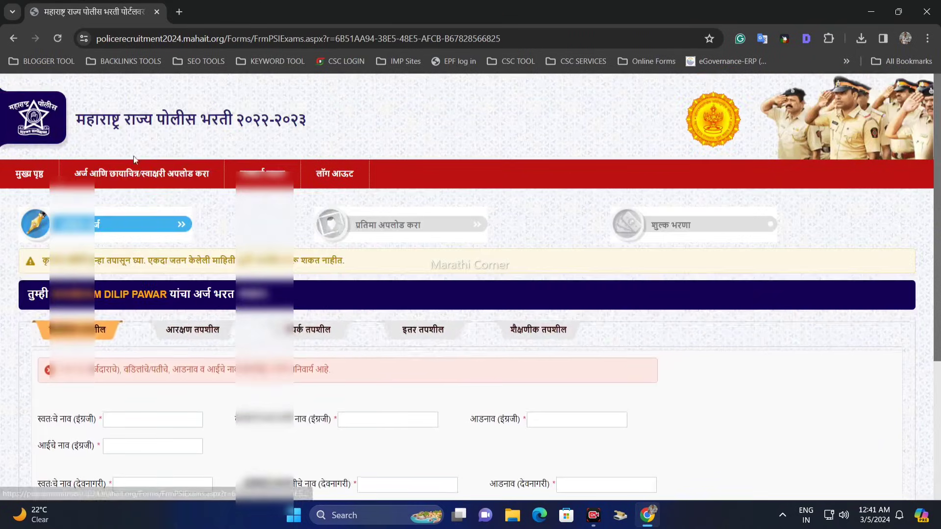
scroll(195, 262, down, 4)
click(171, 360)
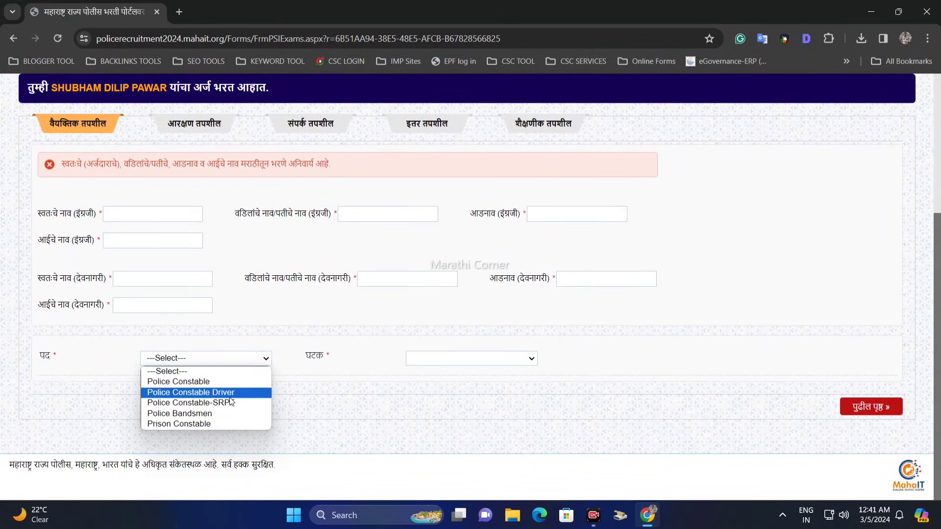
click(210, 394)
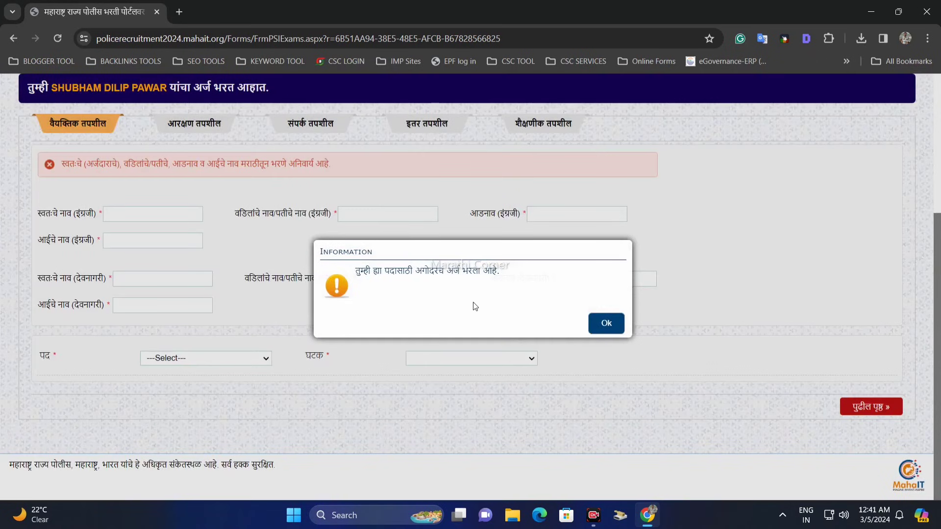
click(606, 324)
Try Police Constable-SRPF, Police Bandsmen and Prison Constable as the post (पद) in the application form.
click(211, 358)
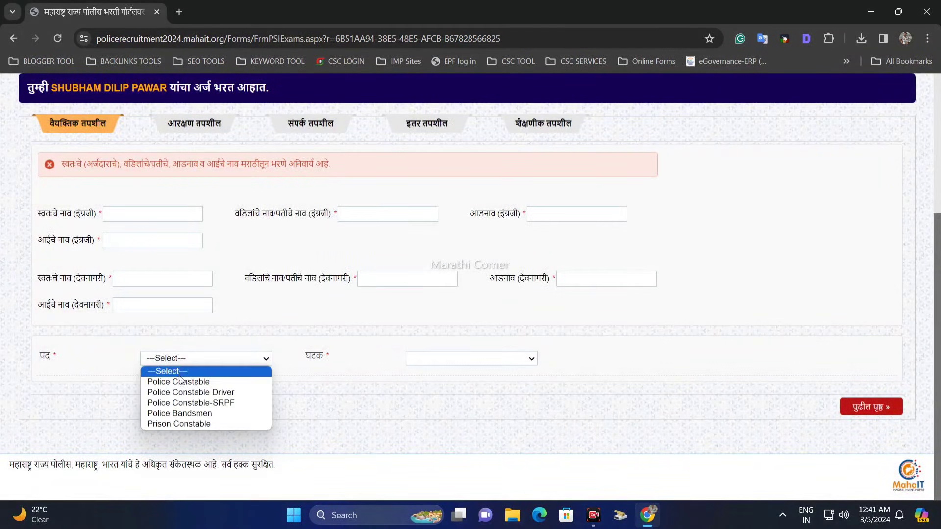
click(188, 403)
click(229, 364)
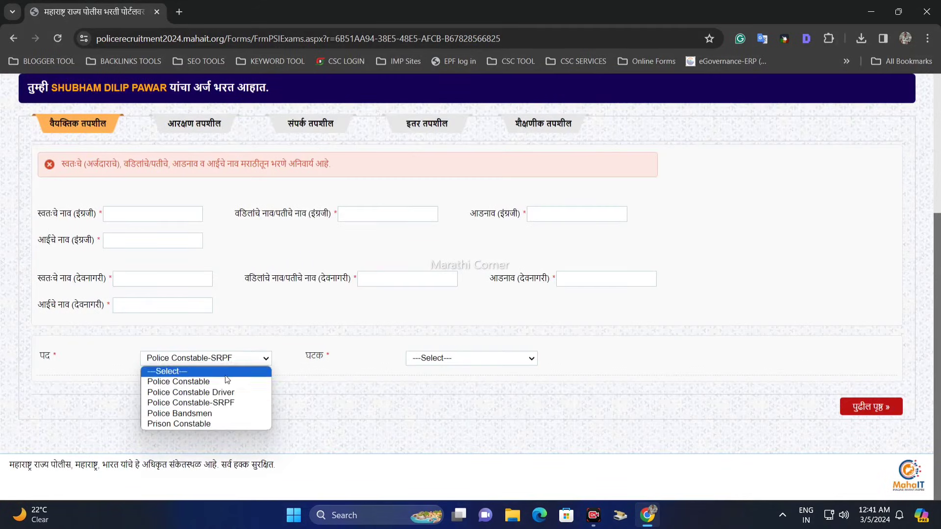
click(223, 414)
click(221, 359)
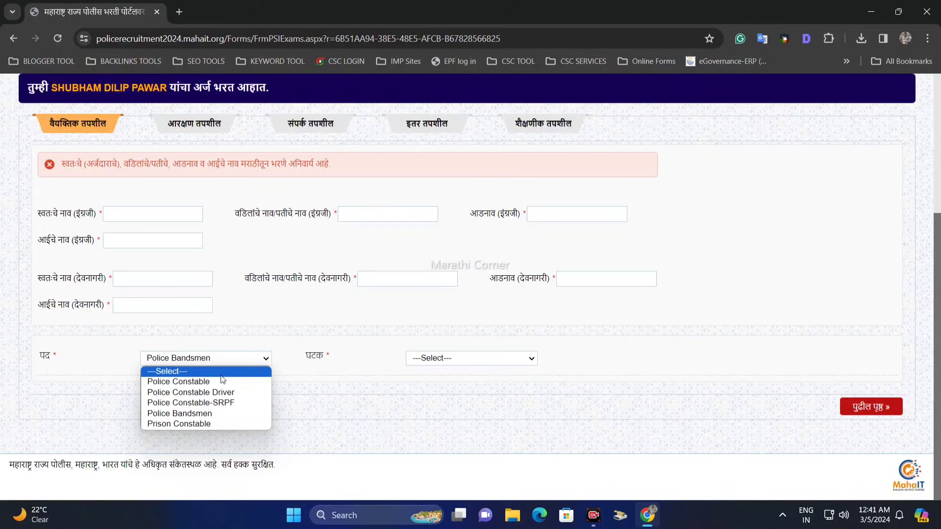
click(220, 423)
scroll(394, 321, up, 1)
scroll(237, 283, up, 2)
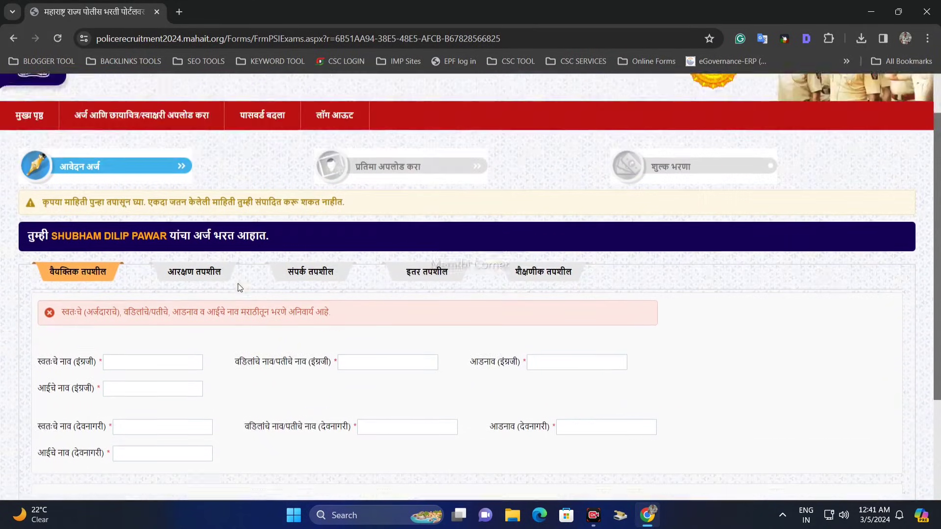
Open the fee payment for the Police Constable application at SP, Pune (R) and proceed with its prefilled token number.
scroll(329, 284, down, 2)
scroll(307, 294, down, 2)
scroll(392, 363, up, 1)
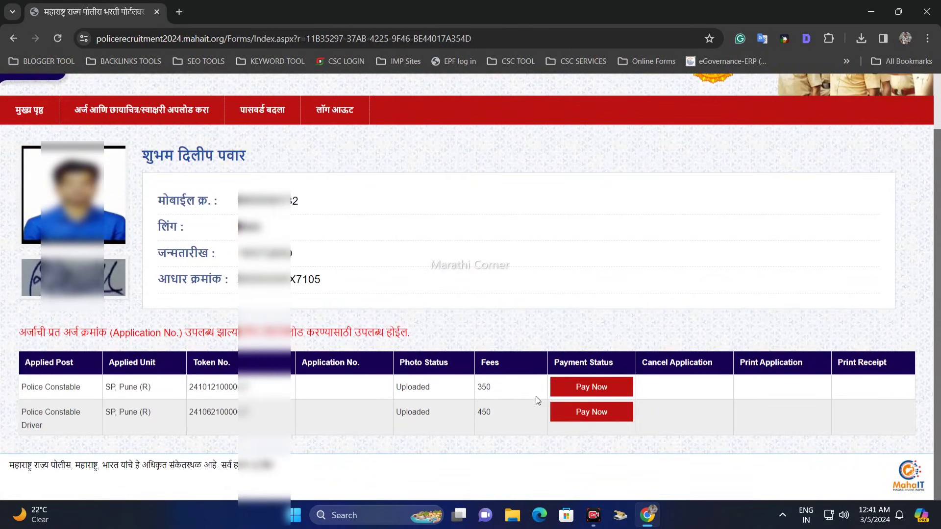
drag(33, 389, 130, 389)
drag(190, 390, 417, 390)
click(417, 389)
drag(494, 391, 483, 391)
click(598, 388)
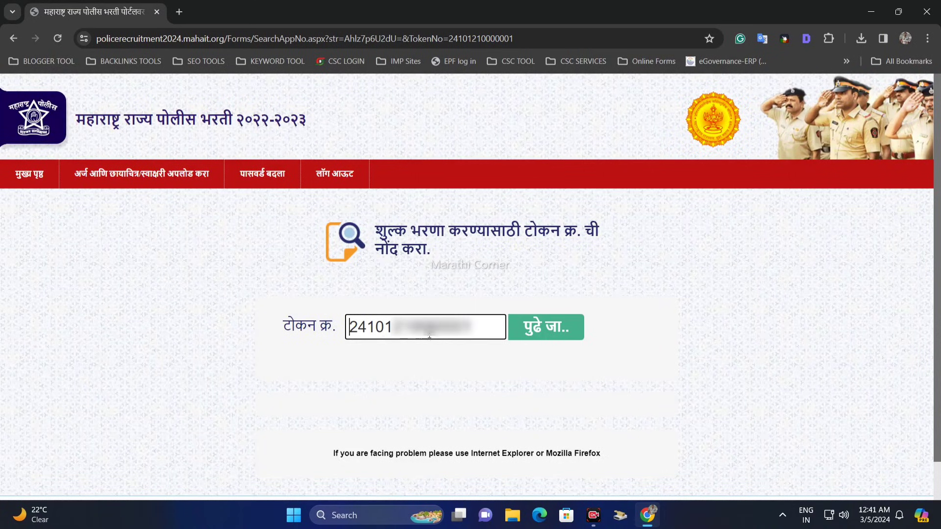
click(566, 327)
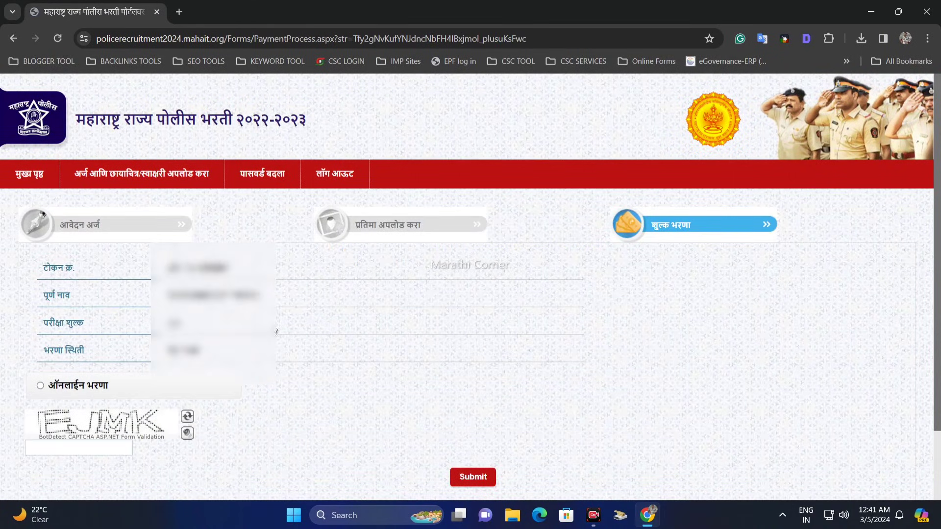
Choose online payment (ऑनलाईन भरणा), enter the captcha code and submit the fee payment form.
click(41, 386)
click(78, 444)
text(EJMK)
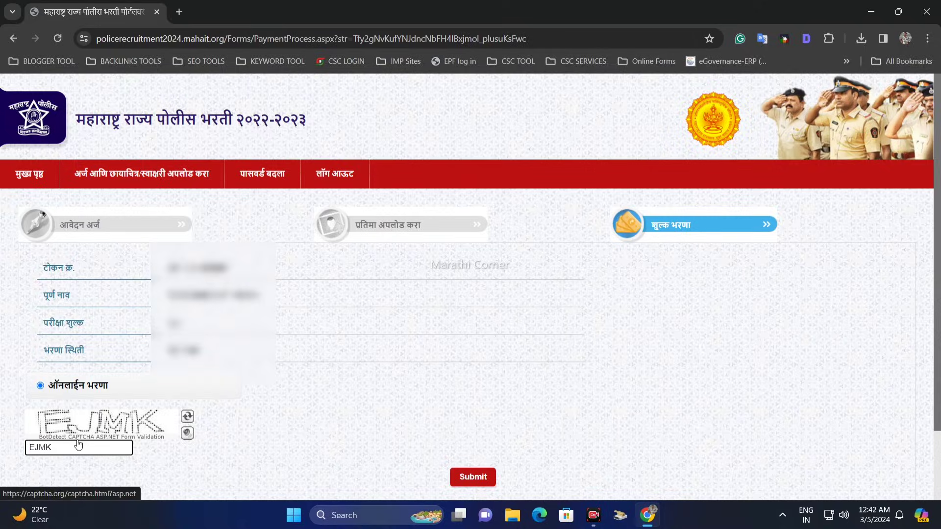
click(473, 477)
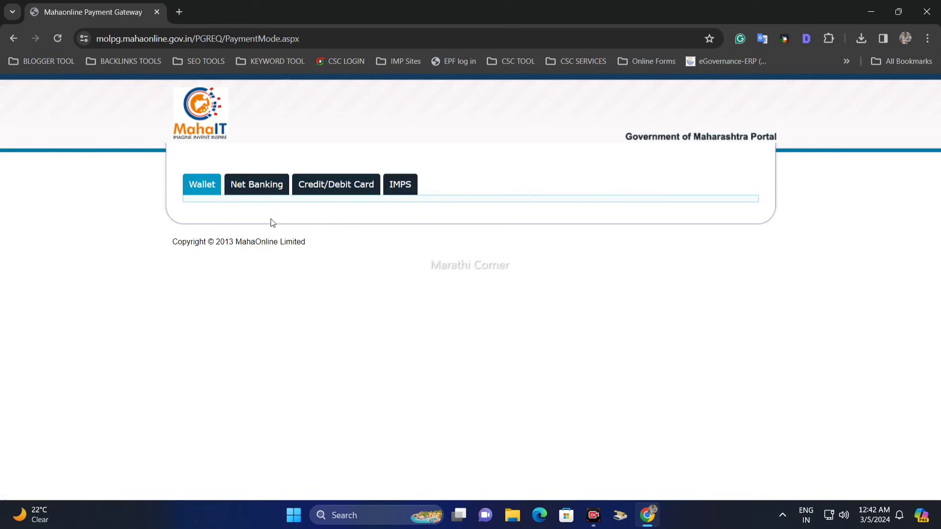
Look through the Net Banking, Credit/Debit Card and IMPS options and choose PayGov(Credit/Debit Card) Master/Visa/Rupay.
click(271, 192)
click(328, 186)
click(409, 189)
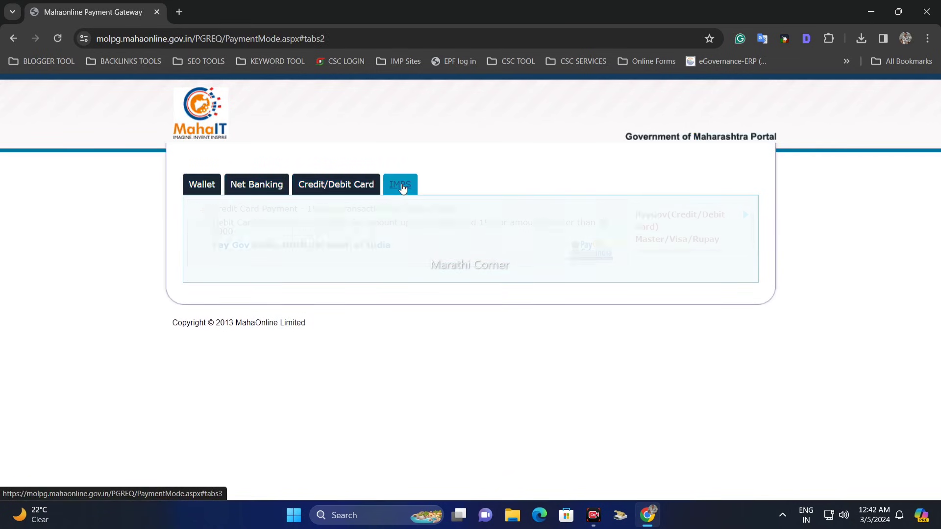
click(344, 185)
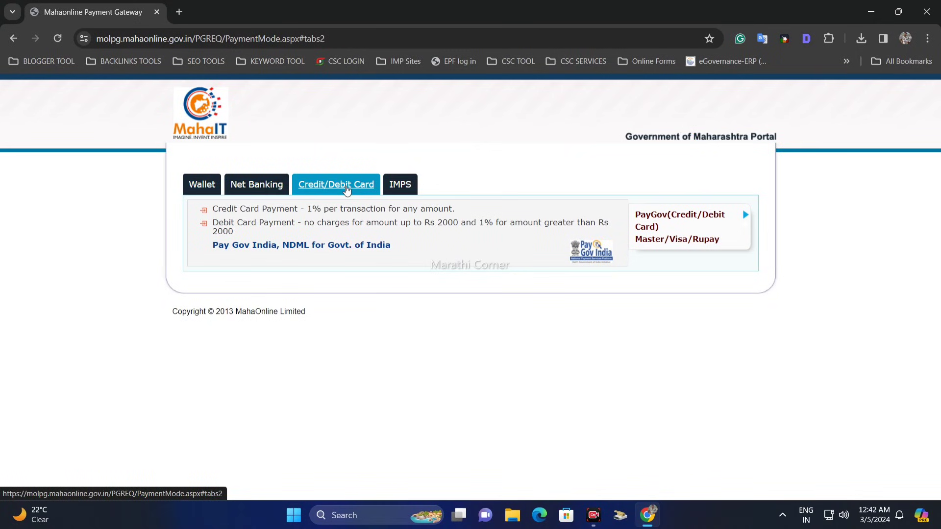
click(659, 228)
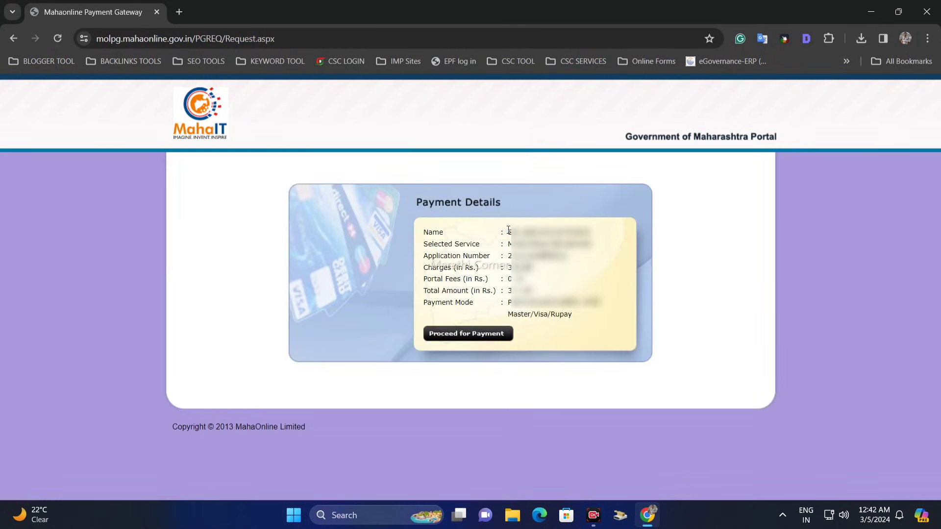
Check the name, service, charges and payment mode in the payment details and proceed for payment.
drag(509, 231, 549, 315)
click(578, 308)
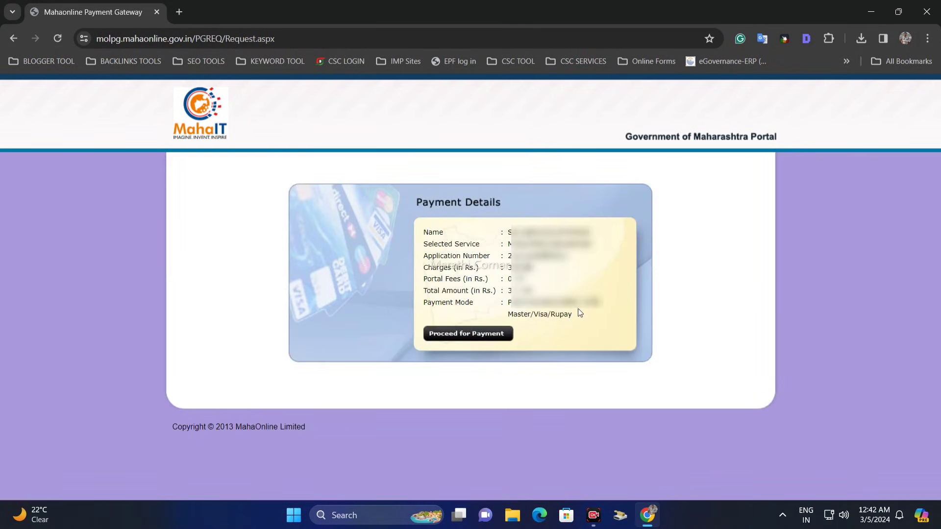
click(461, 336)
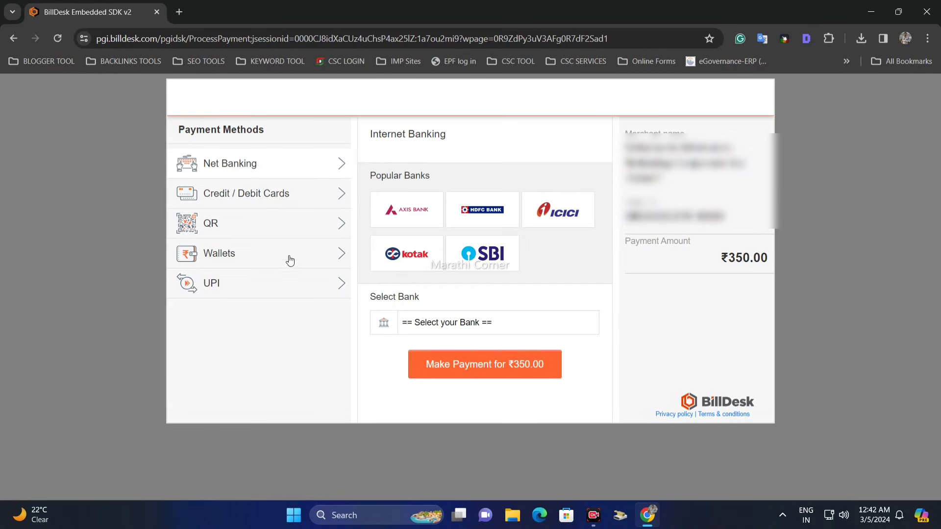
Compare the UPI and QR payment methods, choose UPI and unlock its QR code for the ₹350.00 fee.
click(257, 283)
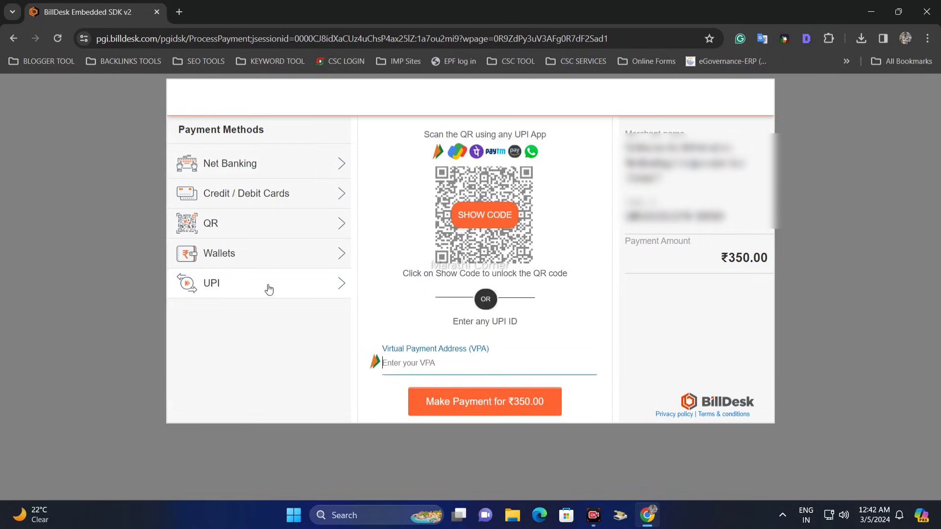
click(258, 233)
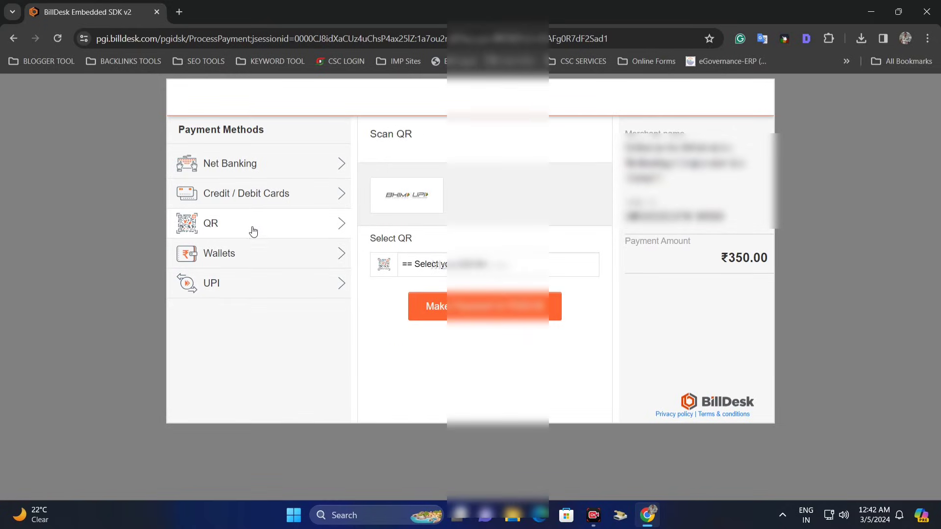
click(245, 283)
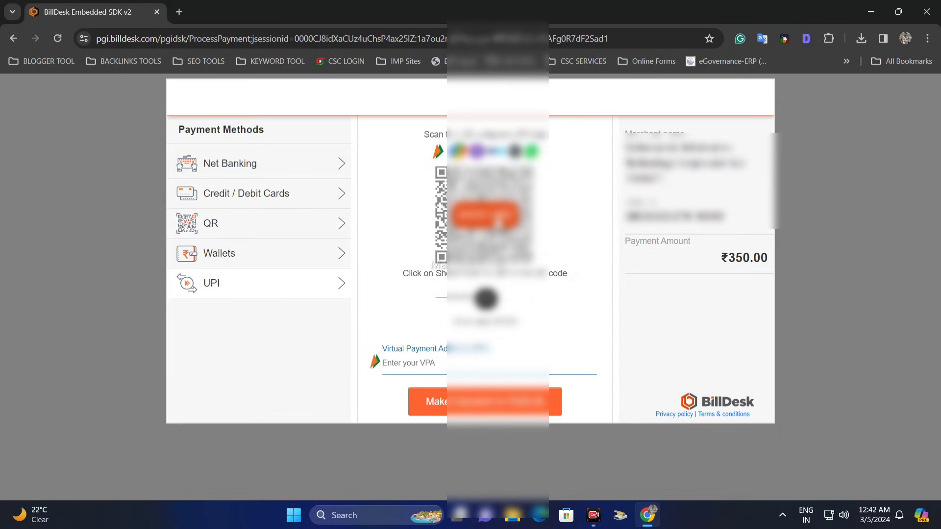
click(498, 222)
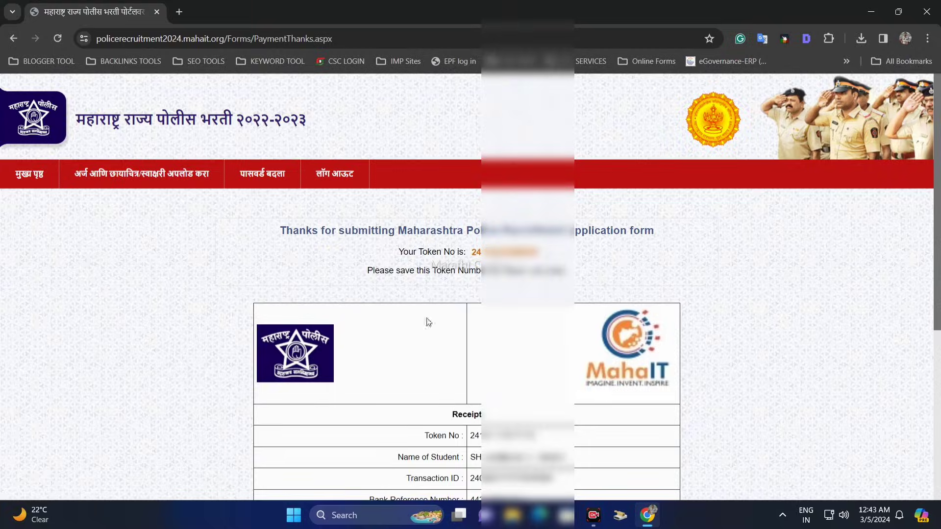
Review the payment receipt with its token number and save it as a PDF on the Desktop.
drag(284, 229, 670, 239)
scroll(507, 233, down, 1)
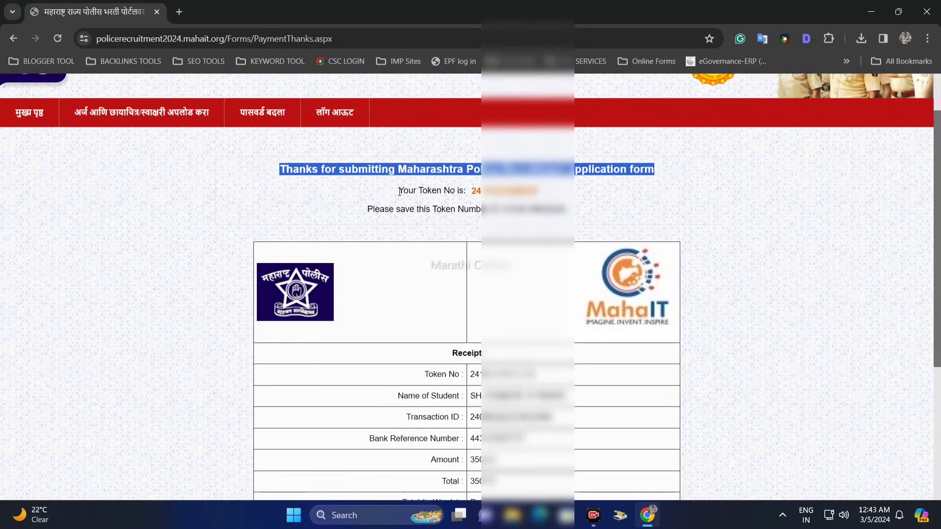
drag(400, 191, 540, 196)
scroll(540, 201, down, 1)
scroll(540, 201, down, 3)
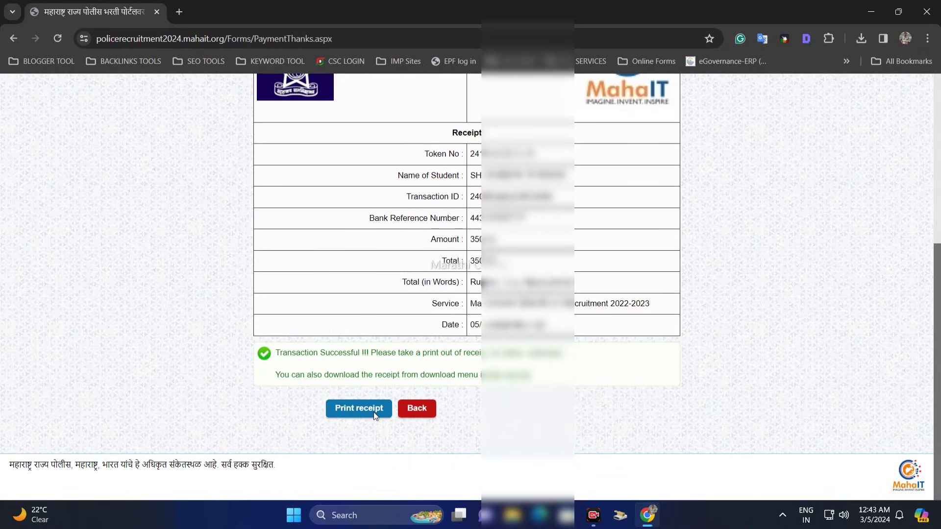
click(374, 412)
click(705, 446)
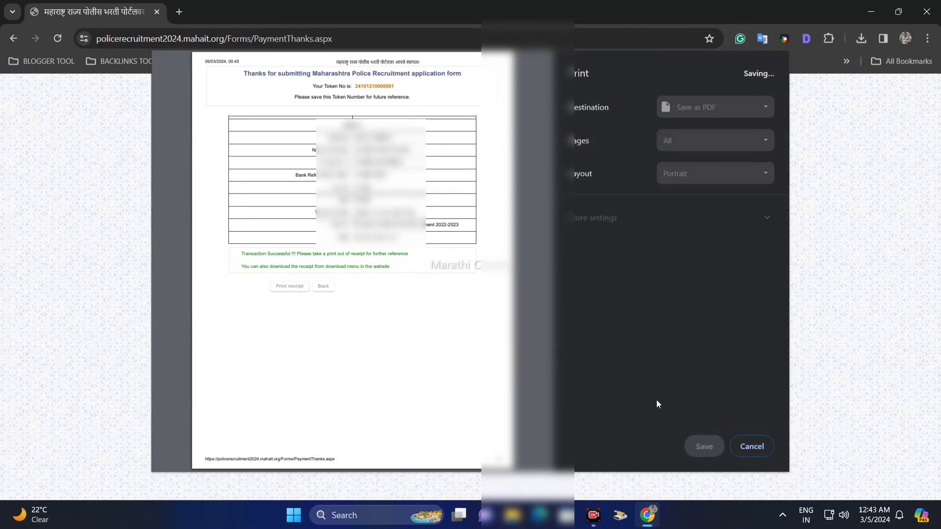
click(44, 142)
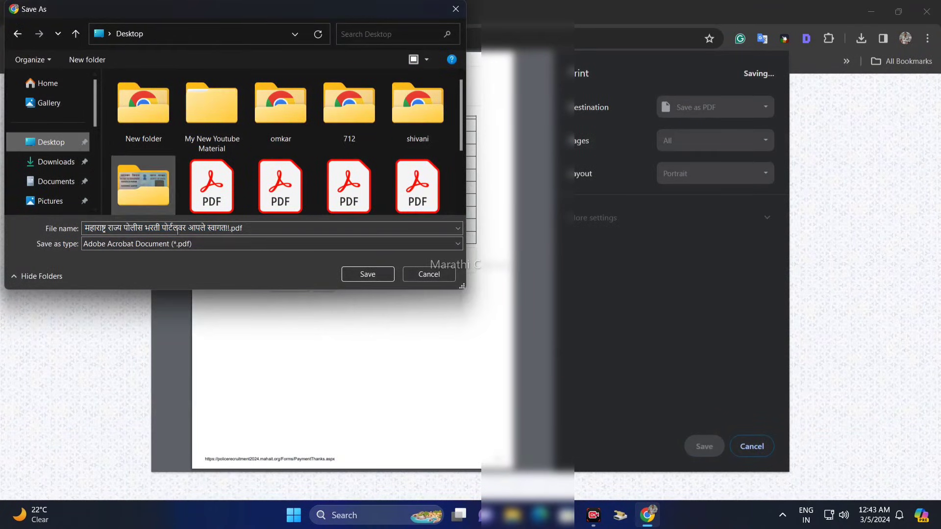
click(368, 274)
Return from the receipt page to the applicant's profile and check the payment status in the applications table.
scroll(463, 308, down, 5)
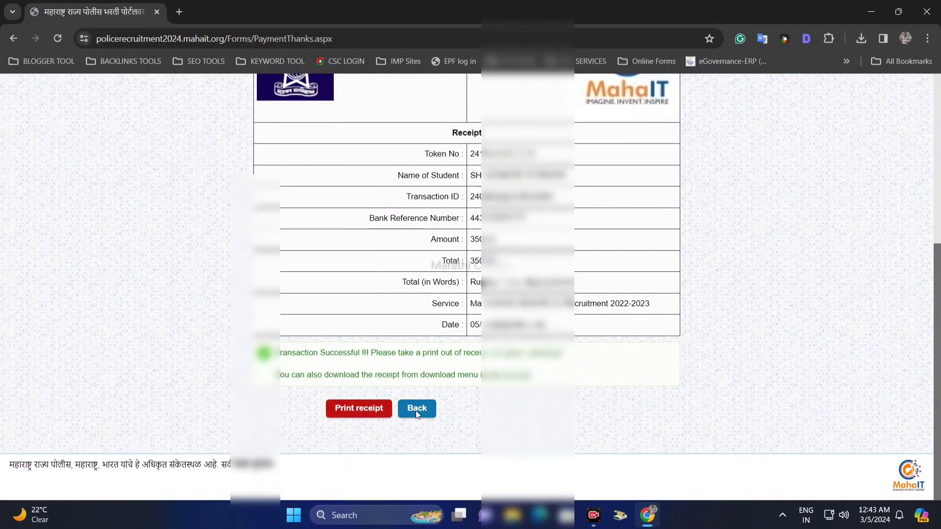
click(417, 410)
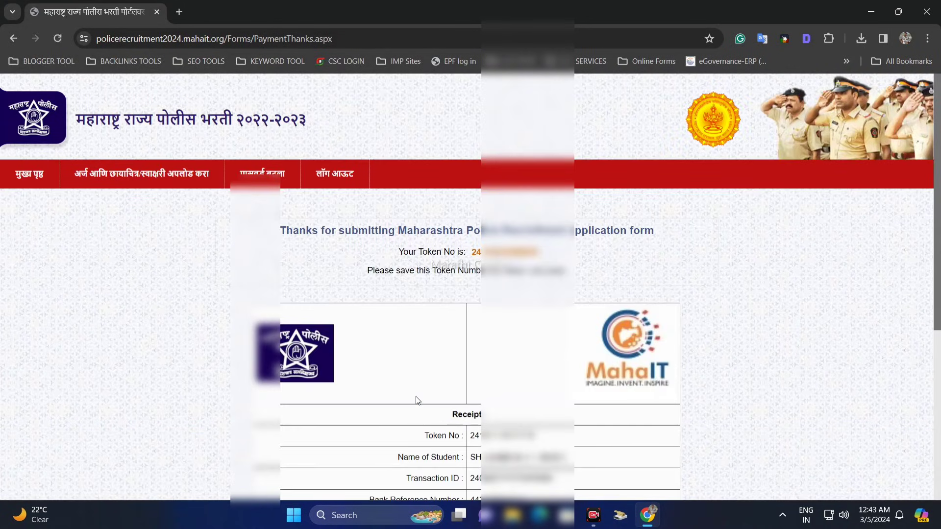
scroll(413, 387, down, 3)
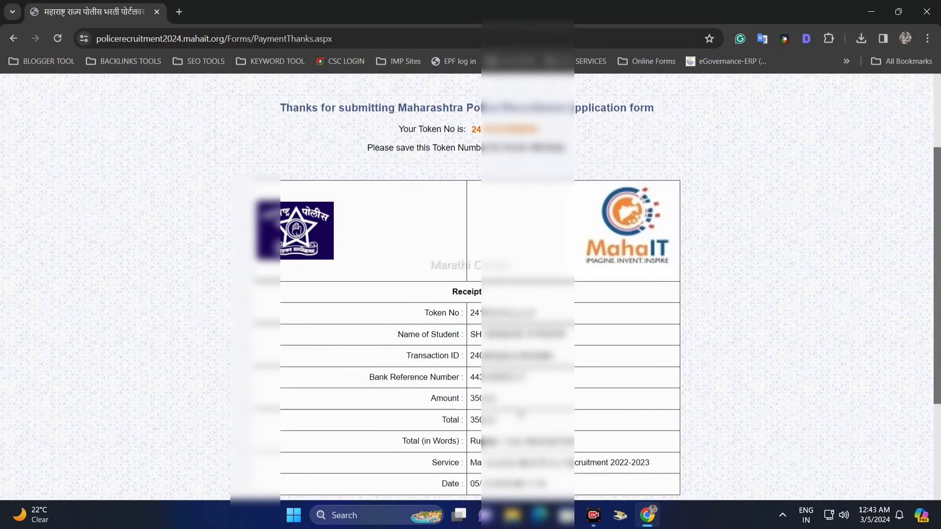
scroll(521, 414, down, 3)
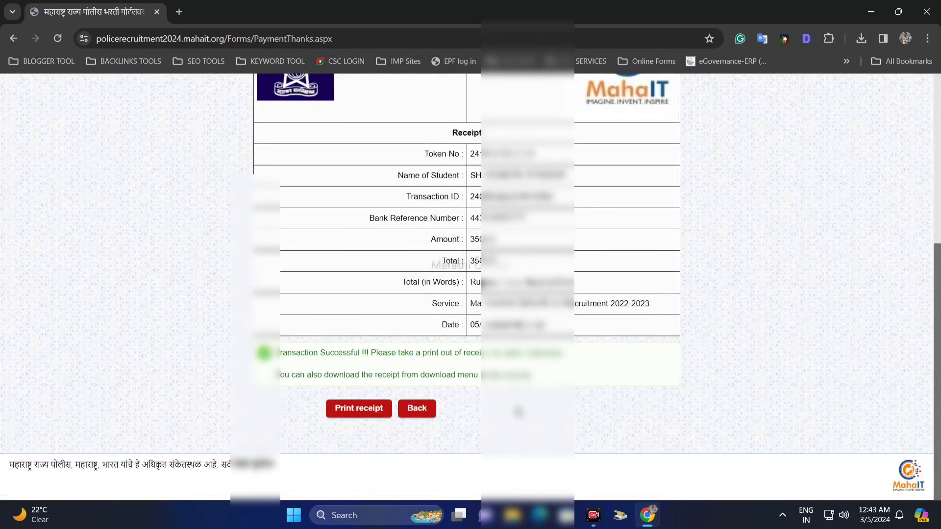
click(417, 411)
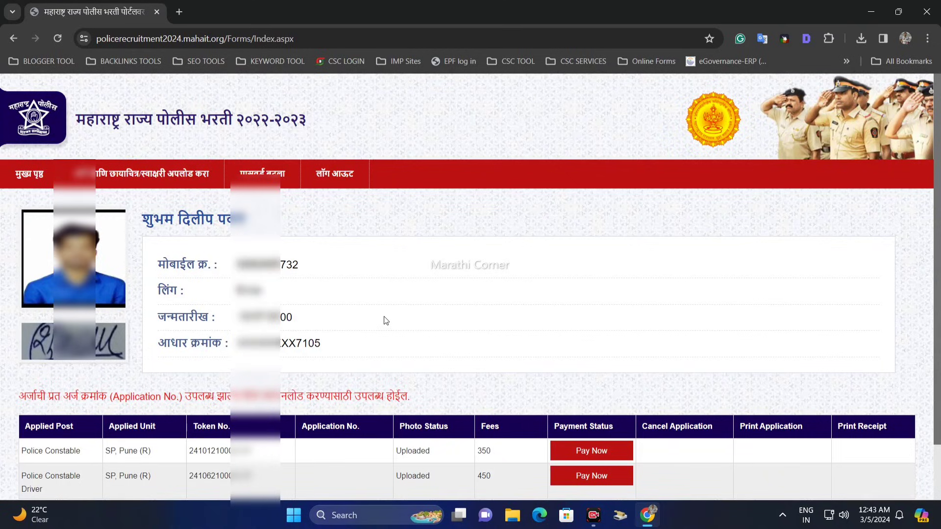
scroll(384, 319, down, 1)
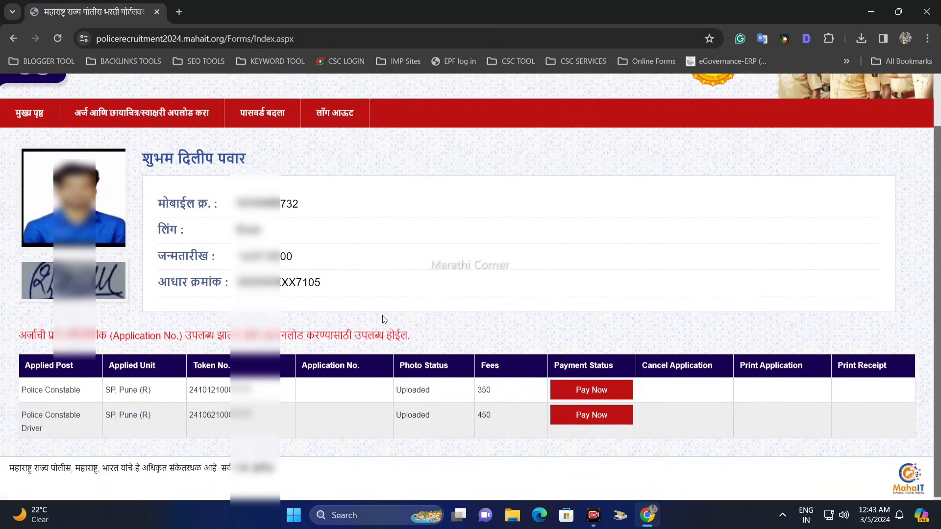